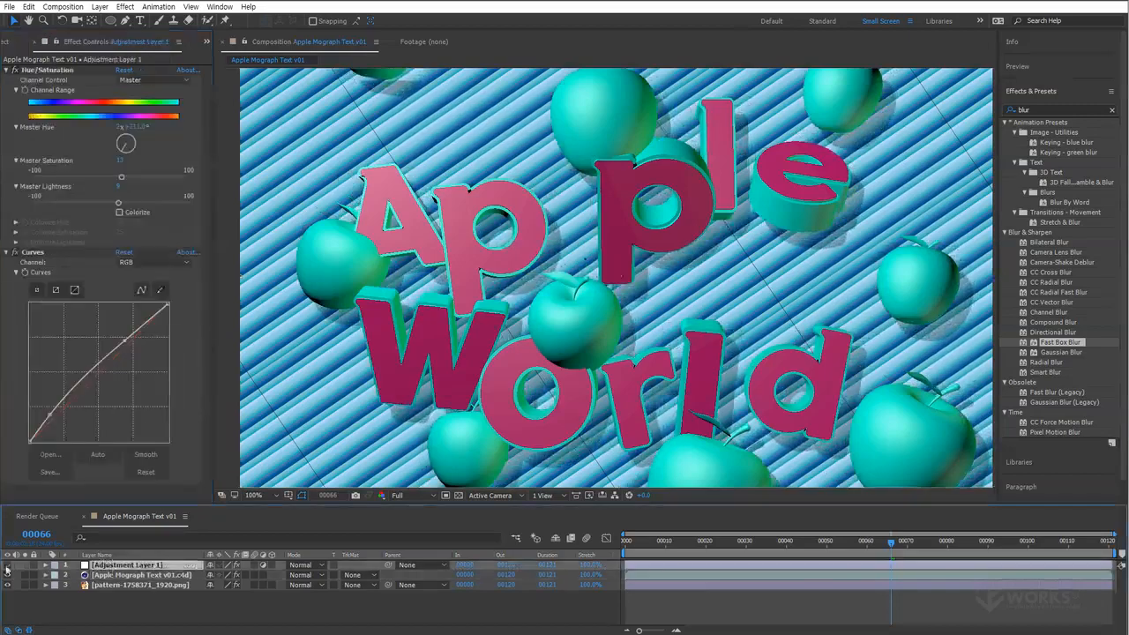
Shift the adjustment layer's Master Hue in Hue/Saturation and preview the composition from frame 22
drag(126, 150, 128, 154)
click(714, 544)
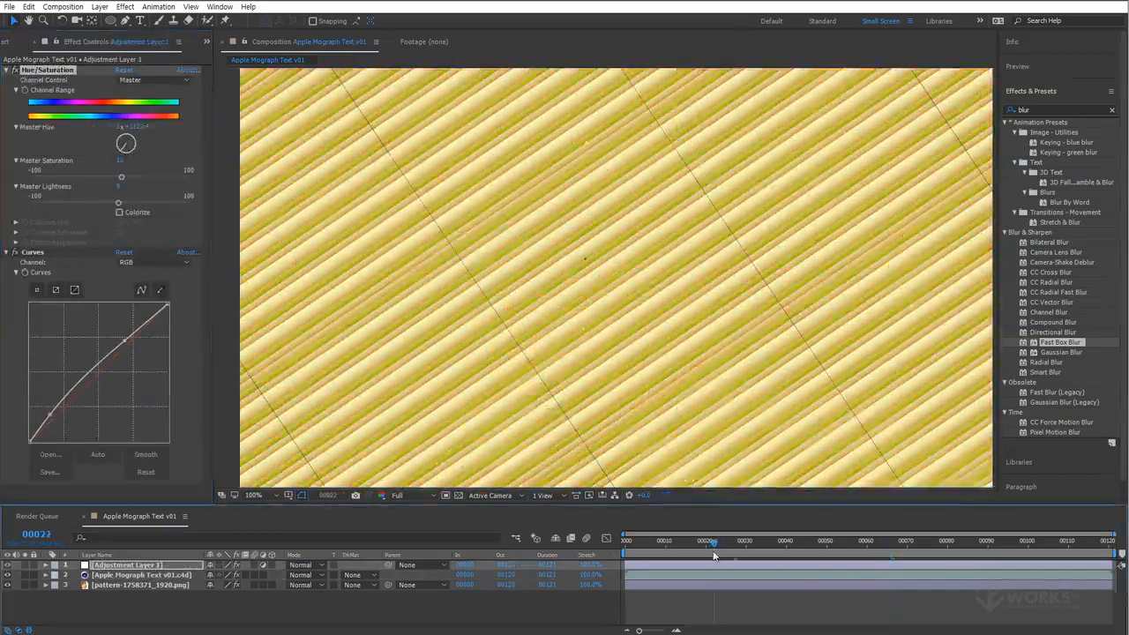
key(space)
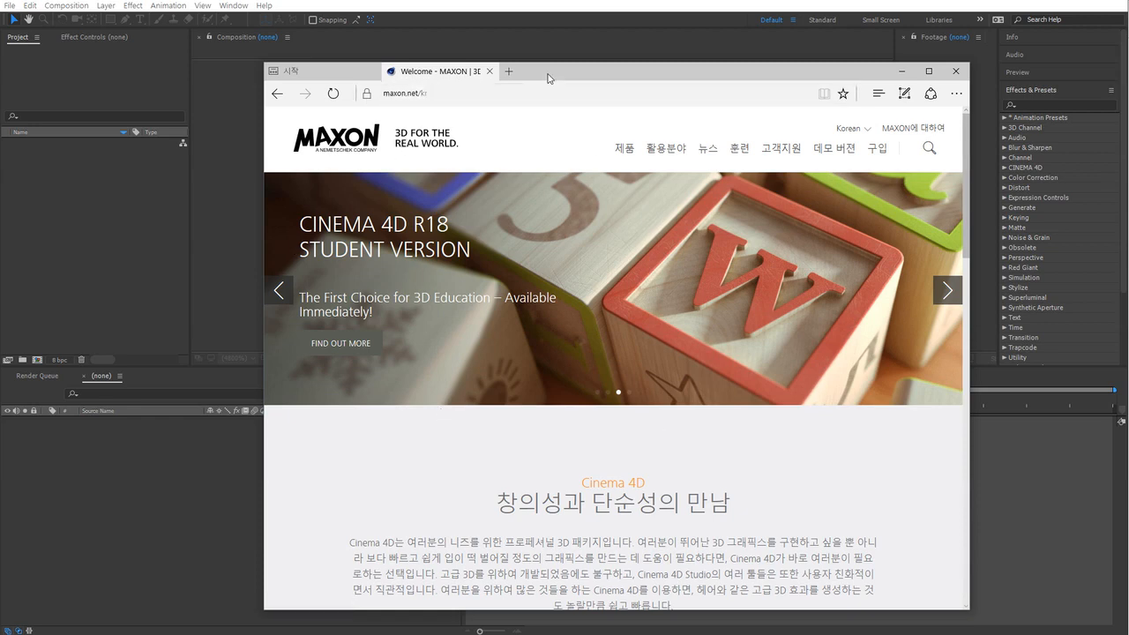
Examine the Korean MAXON website's address and look through its home page sections on Cinema 4D, news and usage examples
drag(547, 78, 548, 74)
click(484, 88)
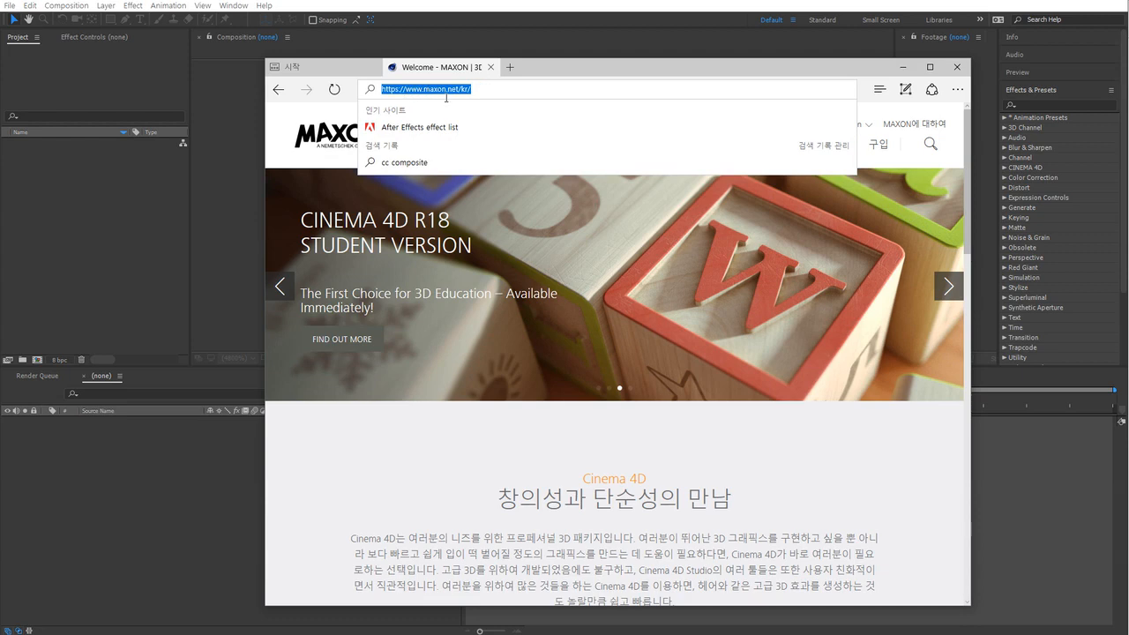
click(477, 91)
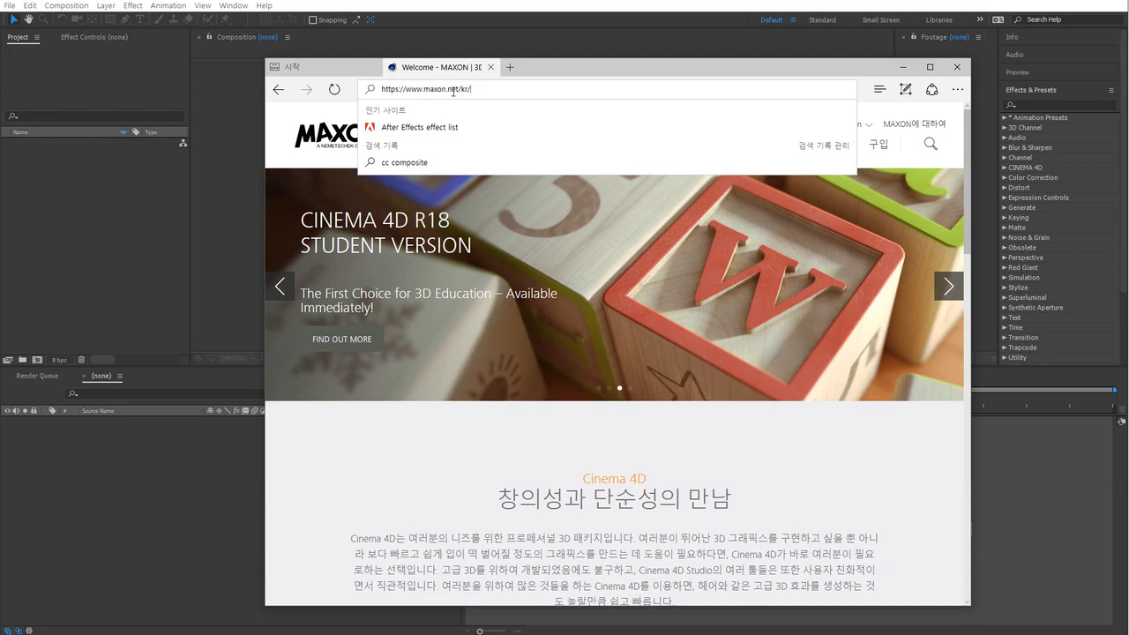
click(482, 484)
scroll(459, 469, down, 10)
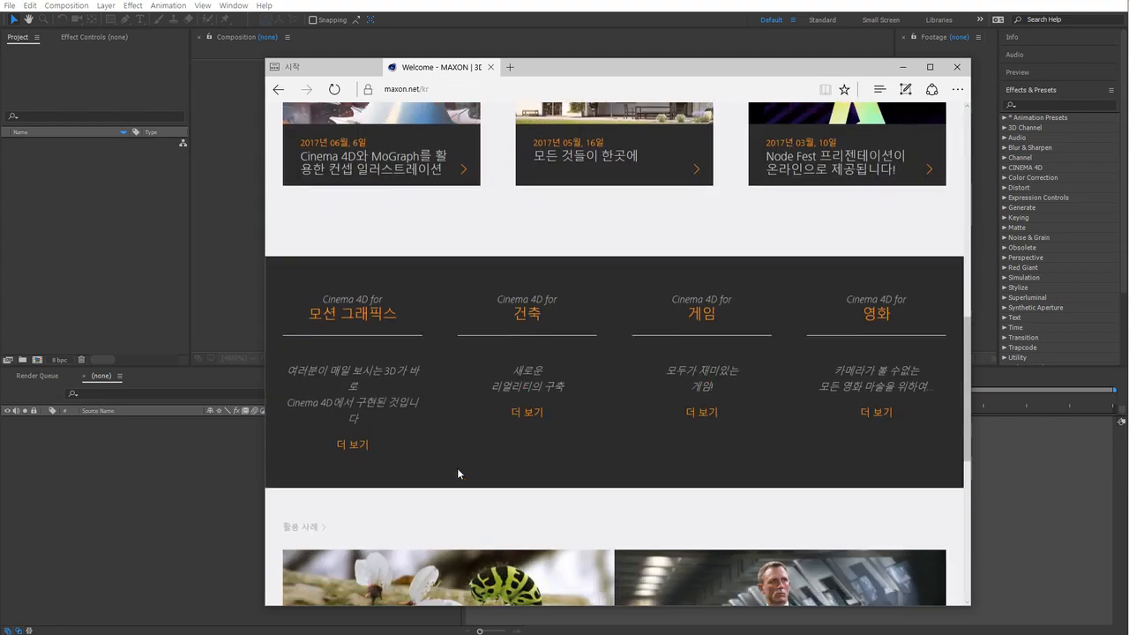
scroll(458, 469, up, 3)
scroll(507, 471, up, 3)
scroll(507, 471, down, 3)
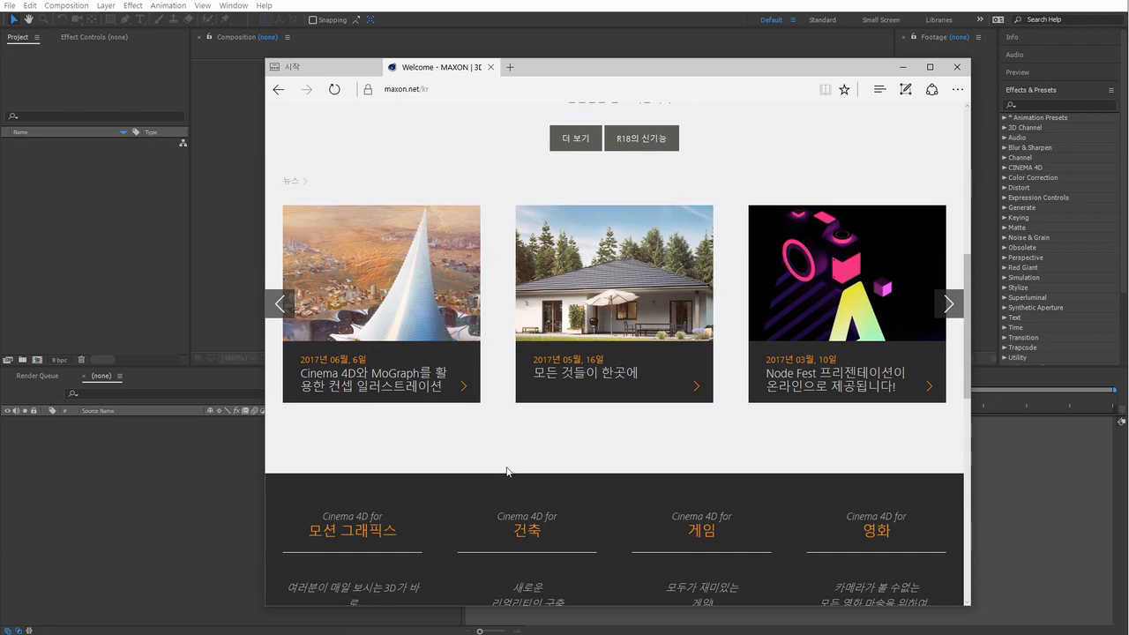
scroll(582, 441, down, 6)
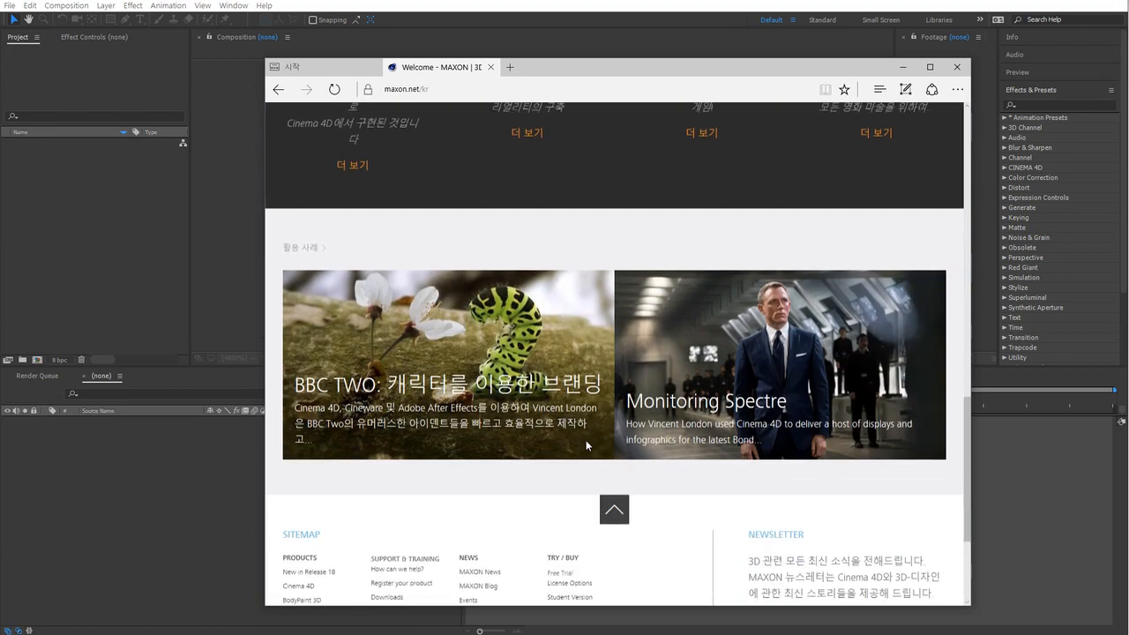
scroll(586, 446, up, 10)
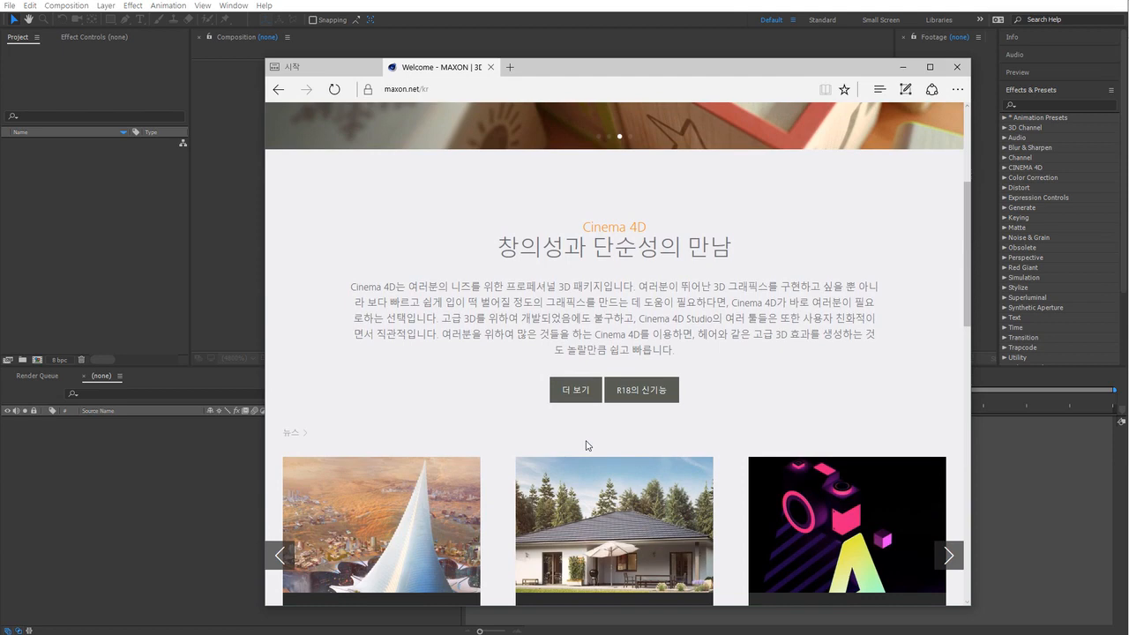
scroll(587, 446, up, 3)
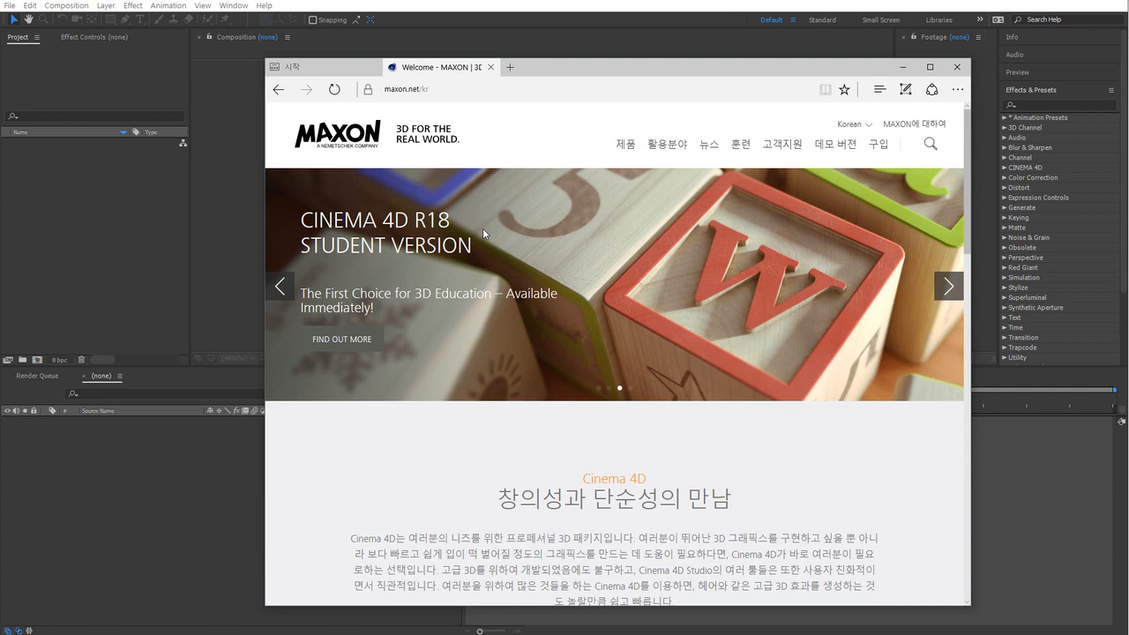
Minimize the browser to return to After Effects, view its version information, and close the About window
click(903, 68)
click(95, 38)
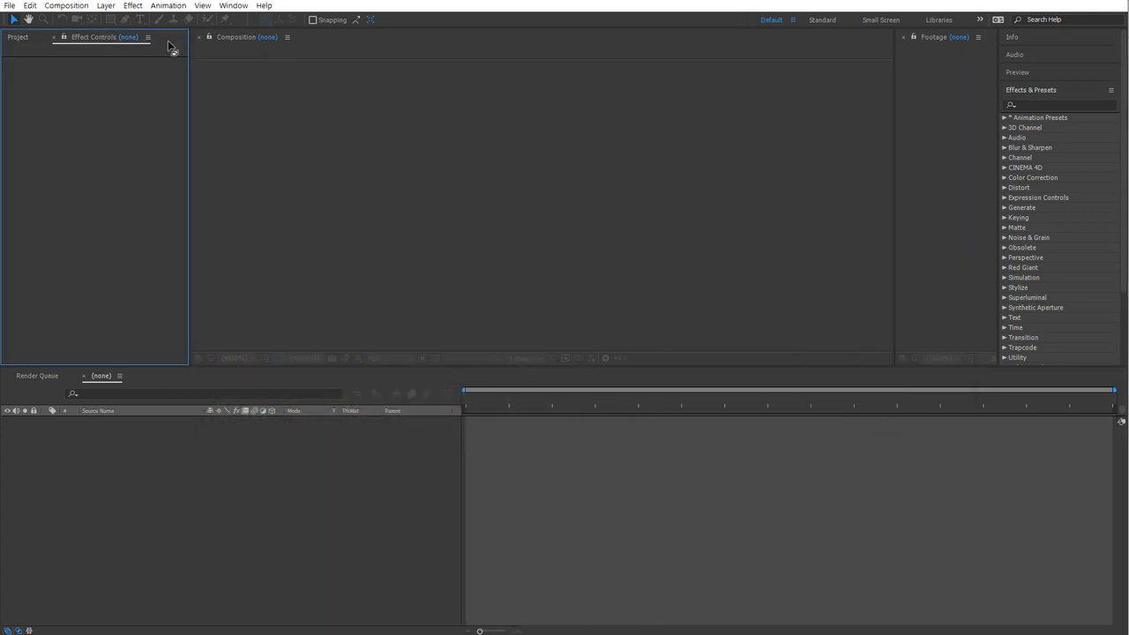
click(278, 98)
click(263, 5)
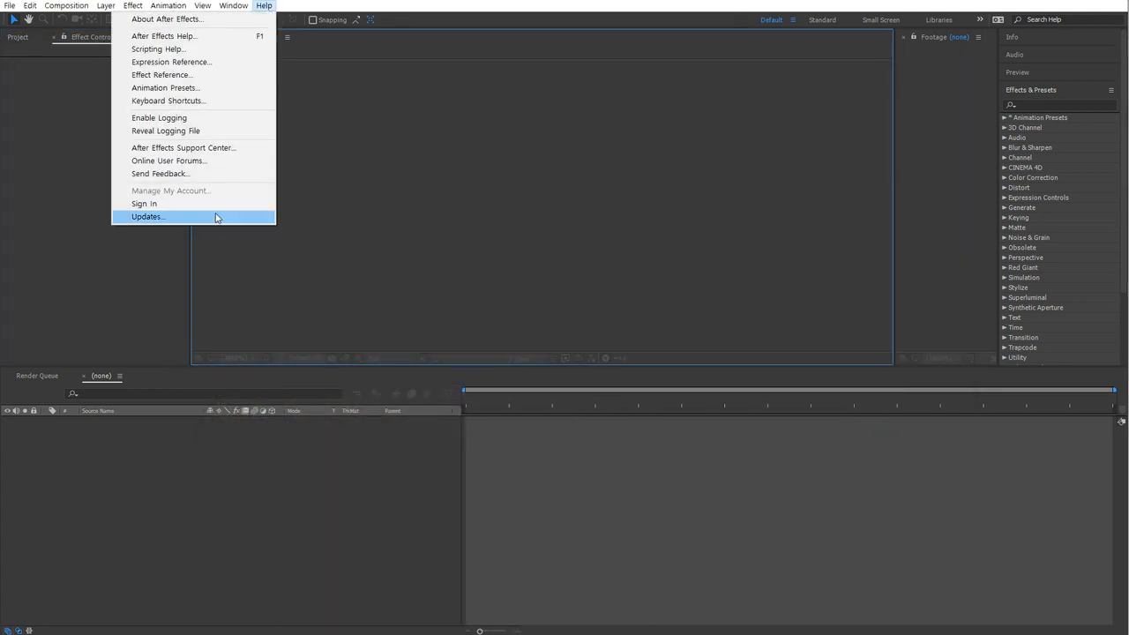
click(190, 20)
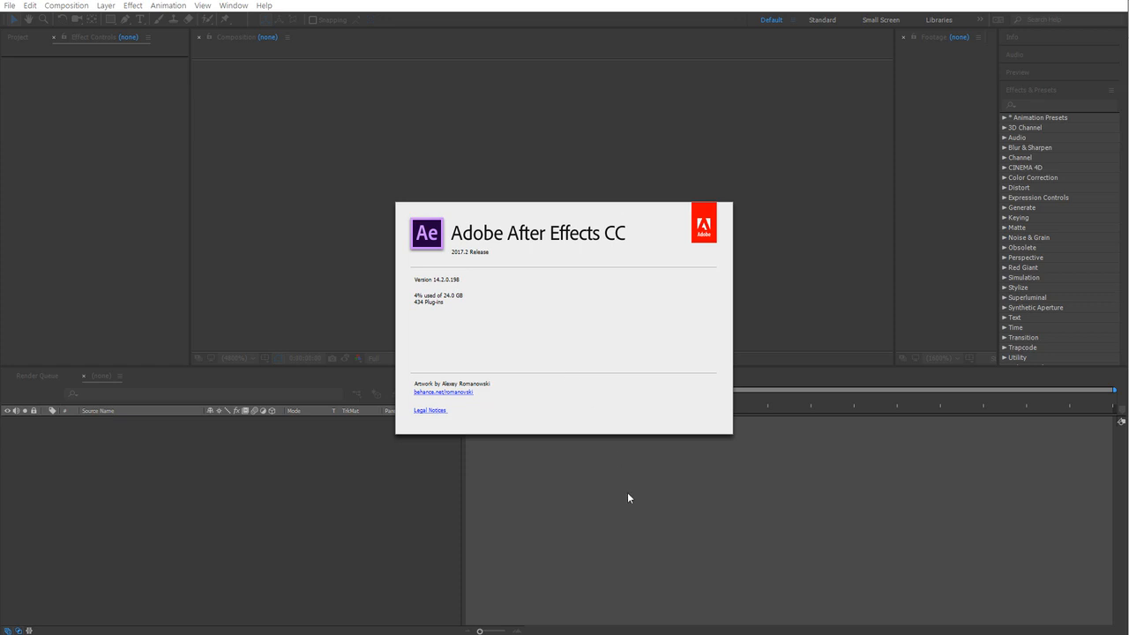
click(581, 375)
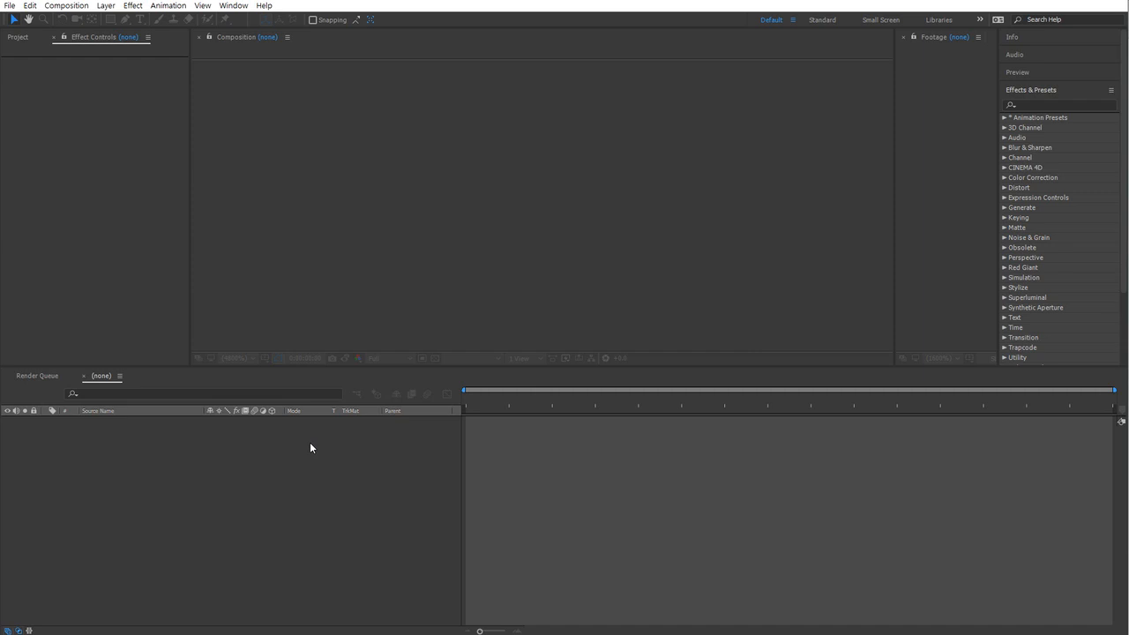
Switch to File Explorer and open the Plug-ins folder in Program Files\Adobe\Adobe After Effects CC 2017\Support Files
key(alt+Tab)
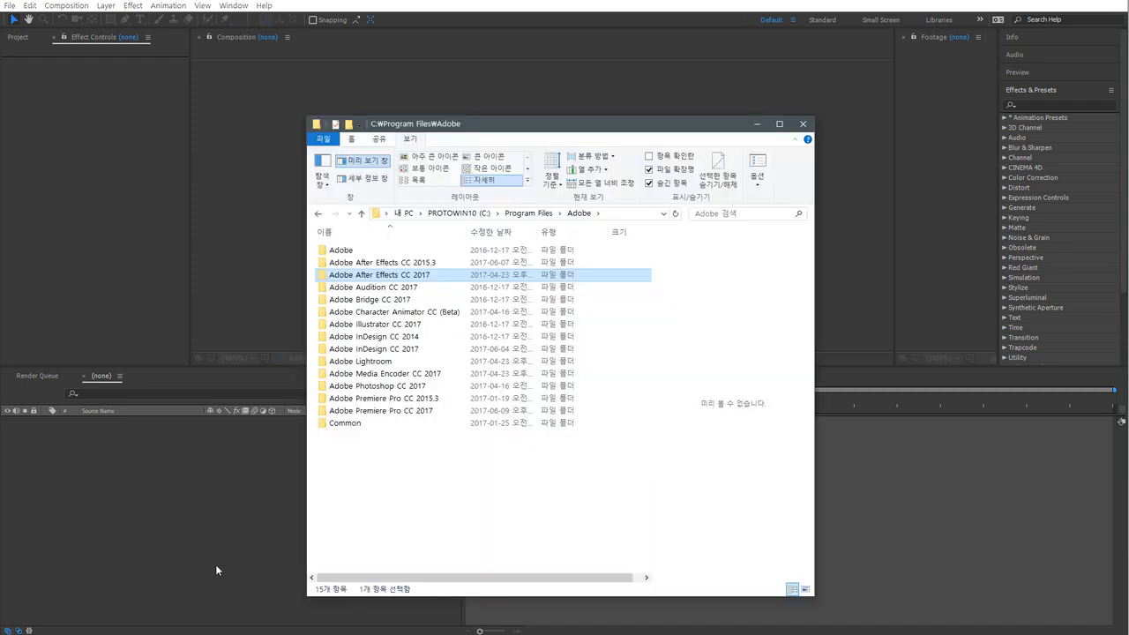
click(511, 505)
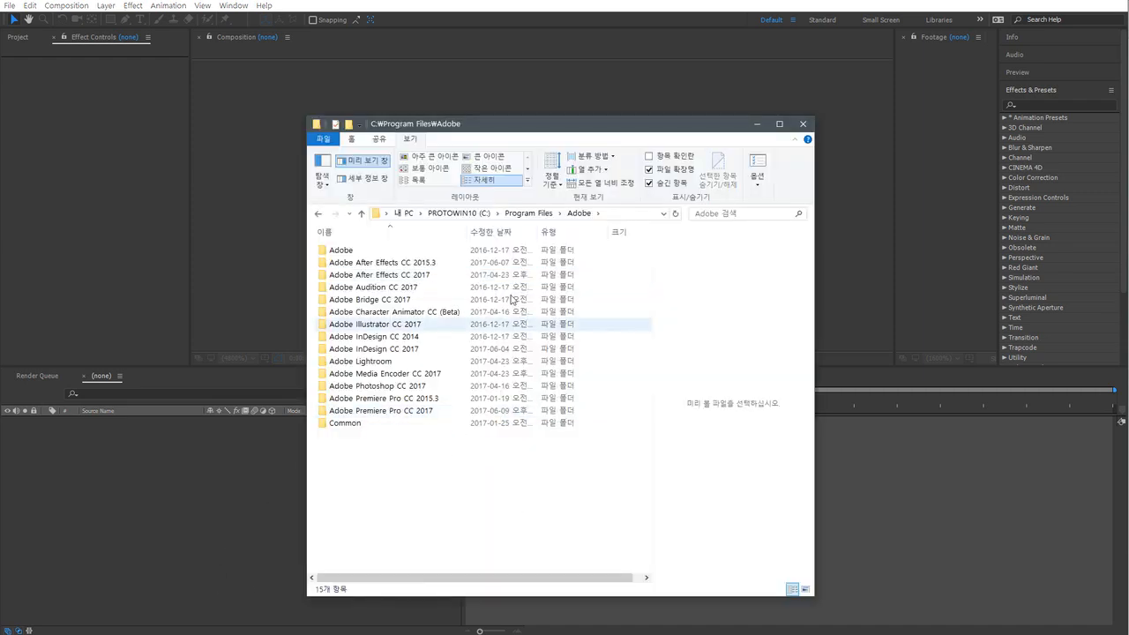
click(527, 217)
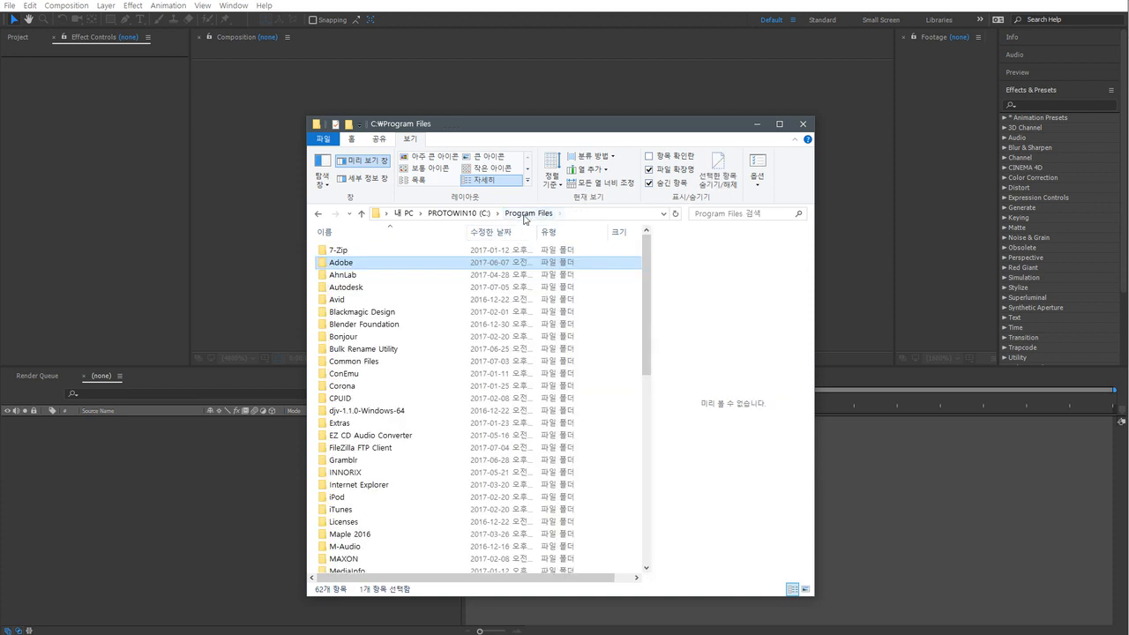
double_click(370, 267)
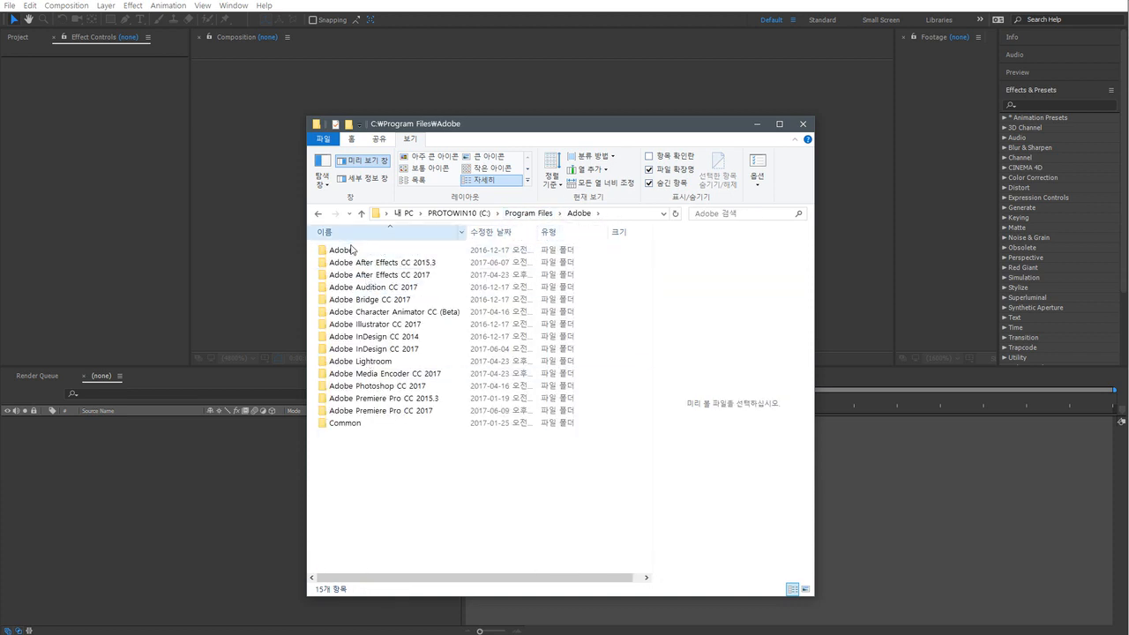
double_click(413, 277)
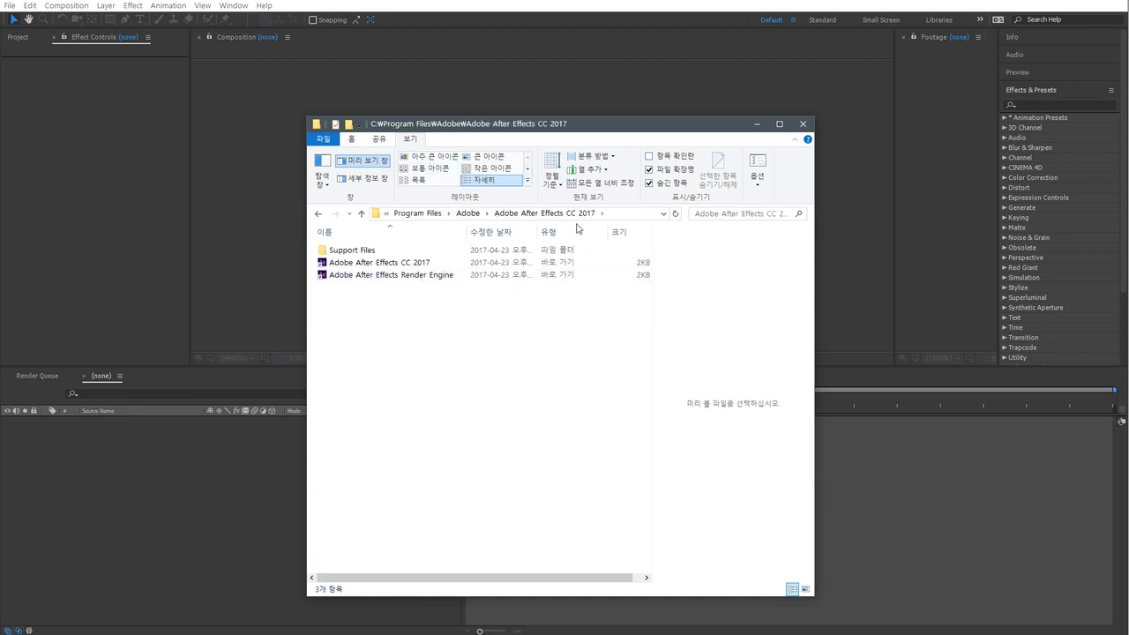
double_click(369, 252)
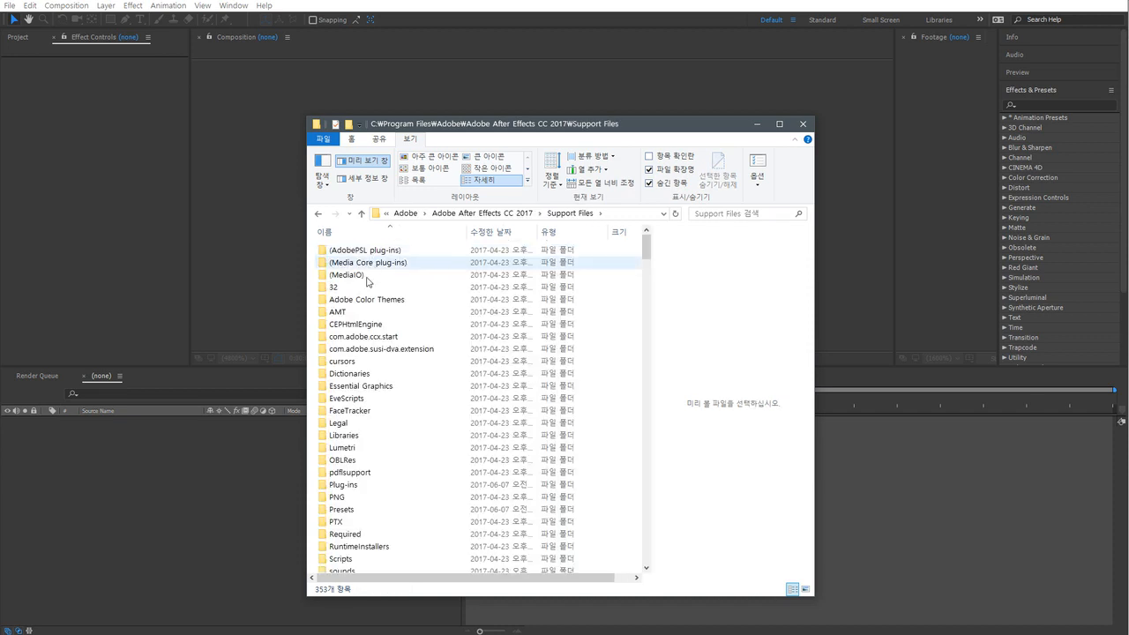
scroll(367, 335, down, 3)
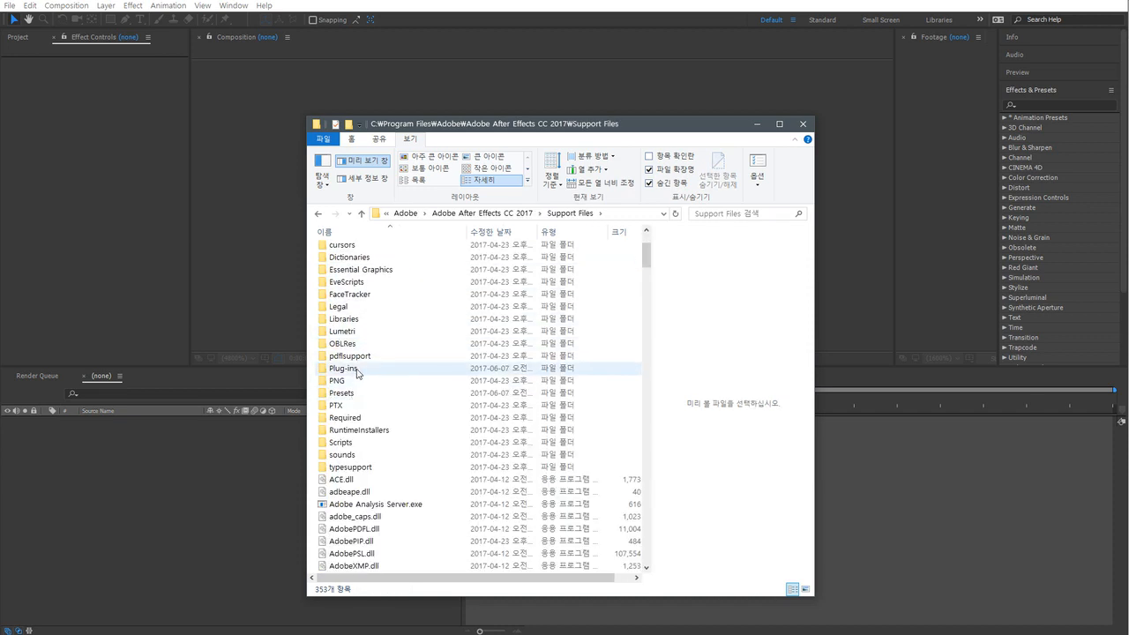
double_click(351, 369)
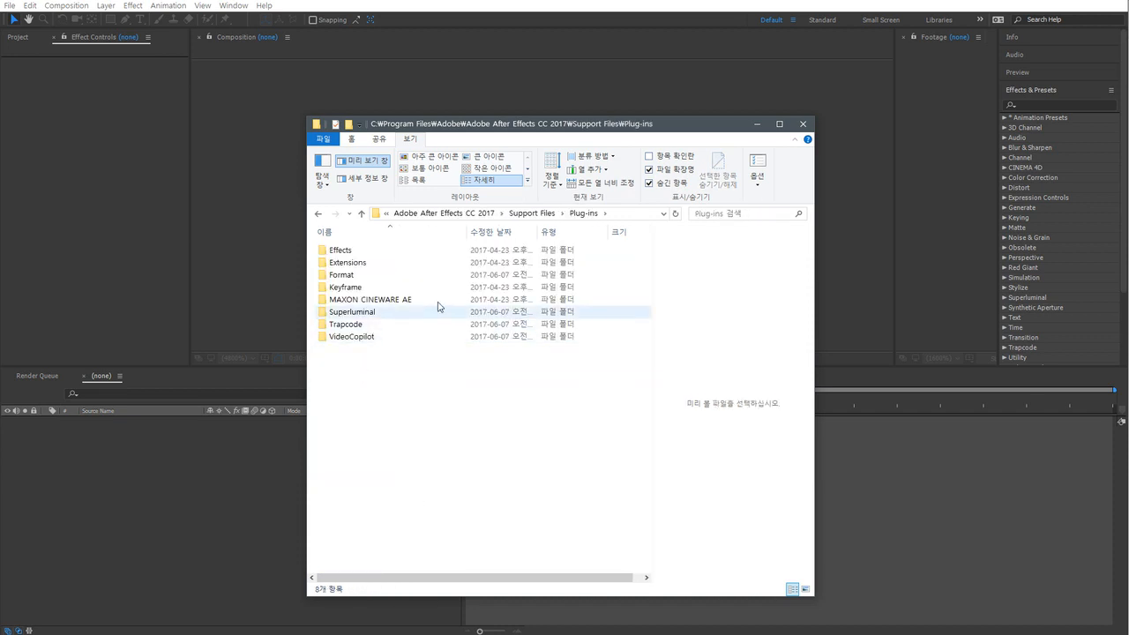
Display the full path of the Plug-ins folder and open its MAXON CINEWARE AE folder
click(618, 218)
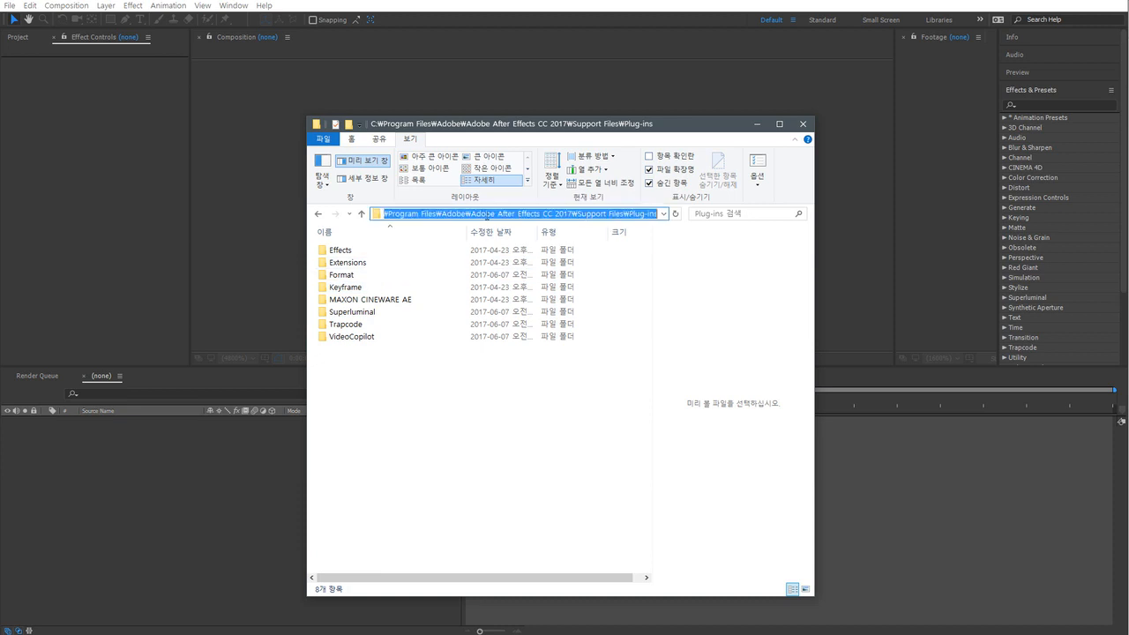
click(404, 302)
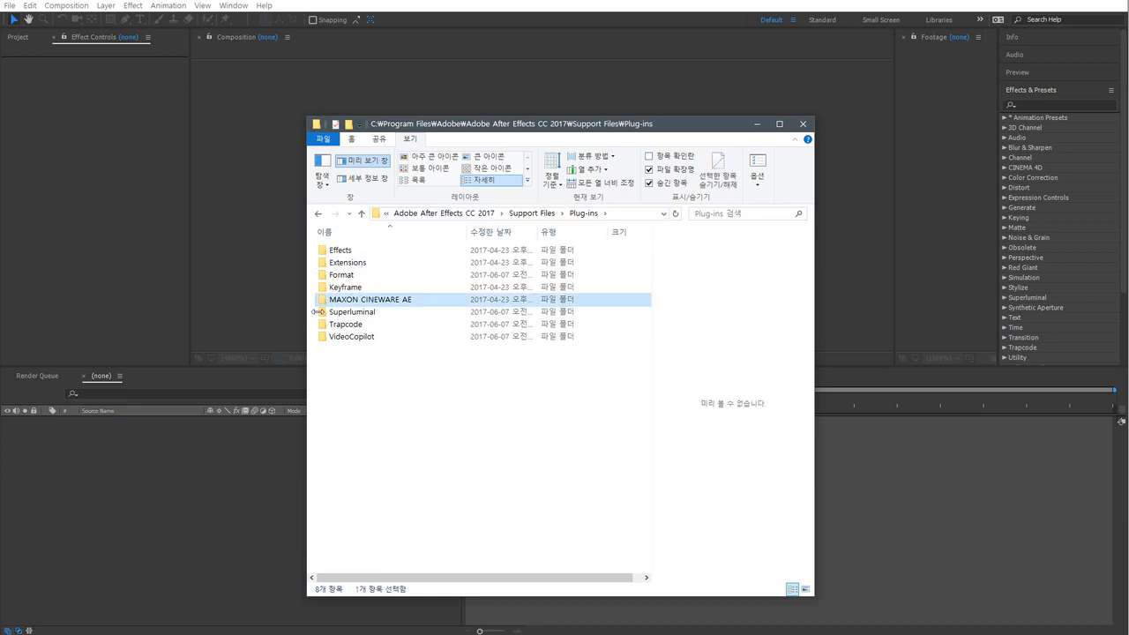
double_click(391, 305)
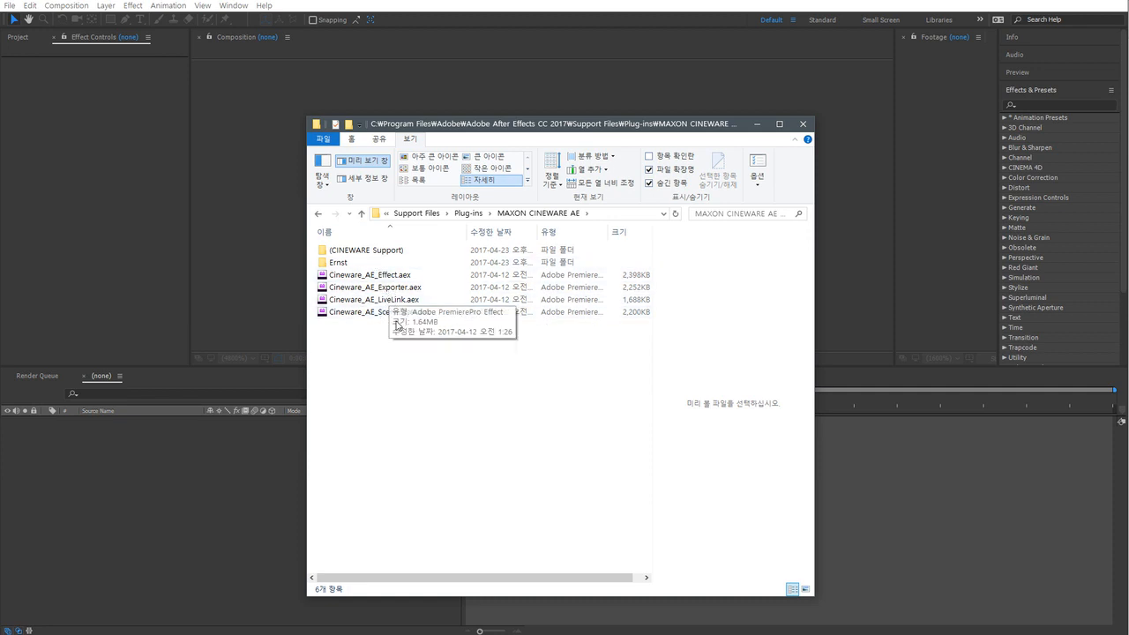
Examine CineRenderAE.exe in the bin folder of (CINEWARE Support), and open the neighbouring lite folder
double_click(398, 251)
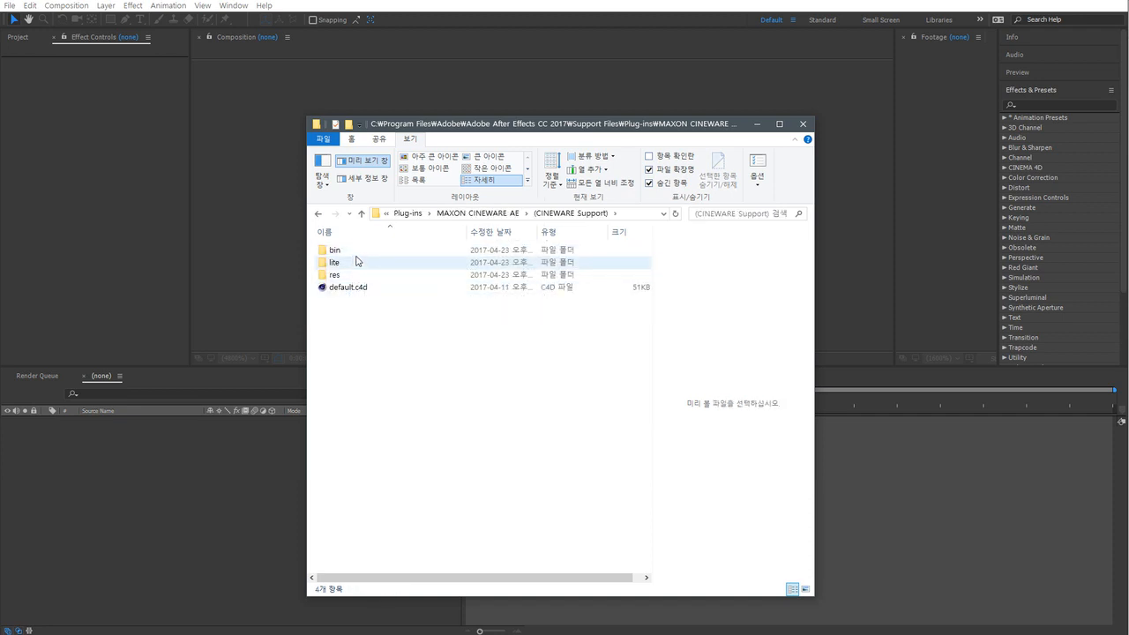
double_click(356, 253)
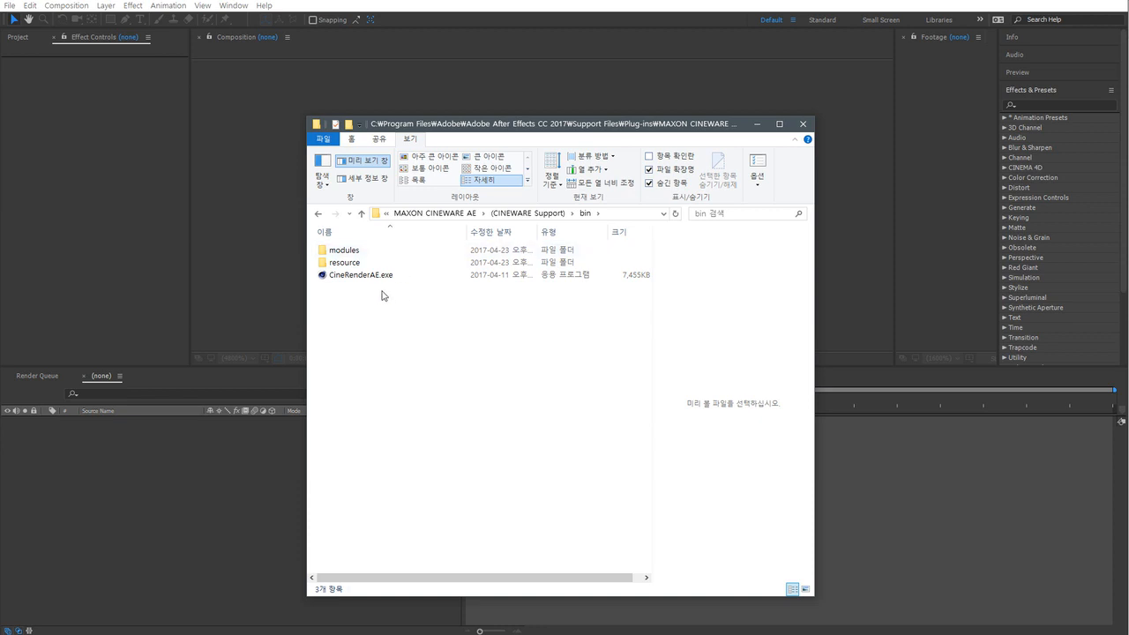
click(371, 279)
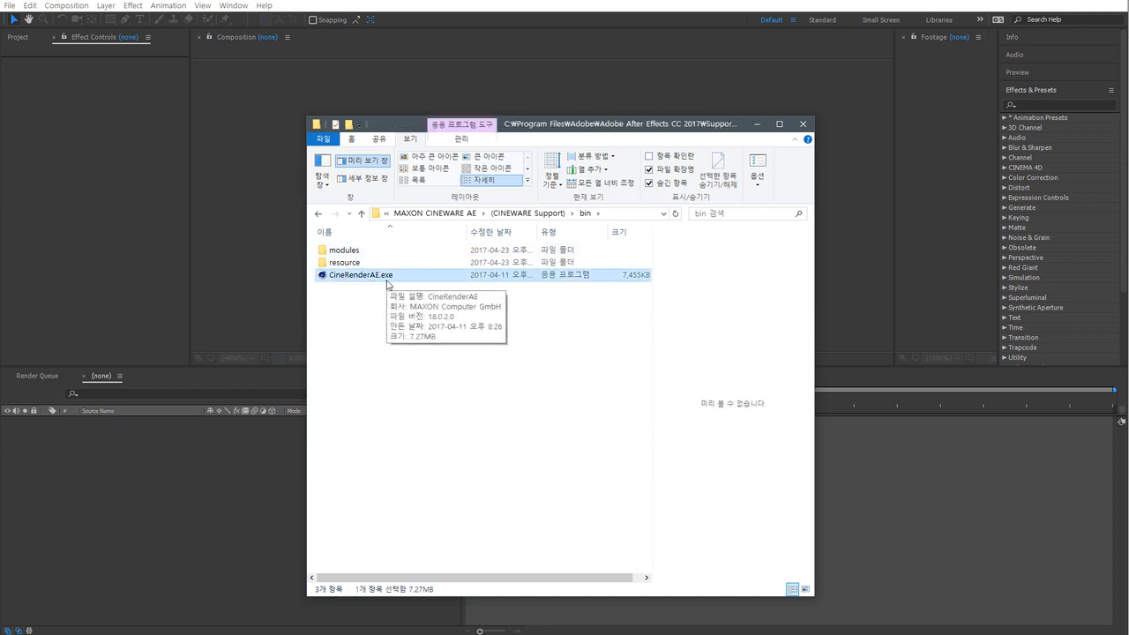
click(319, 215)
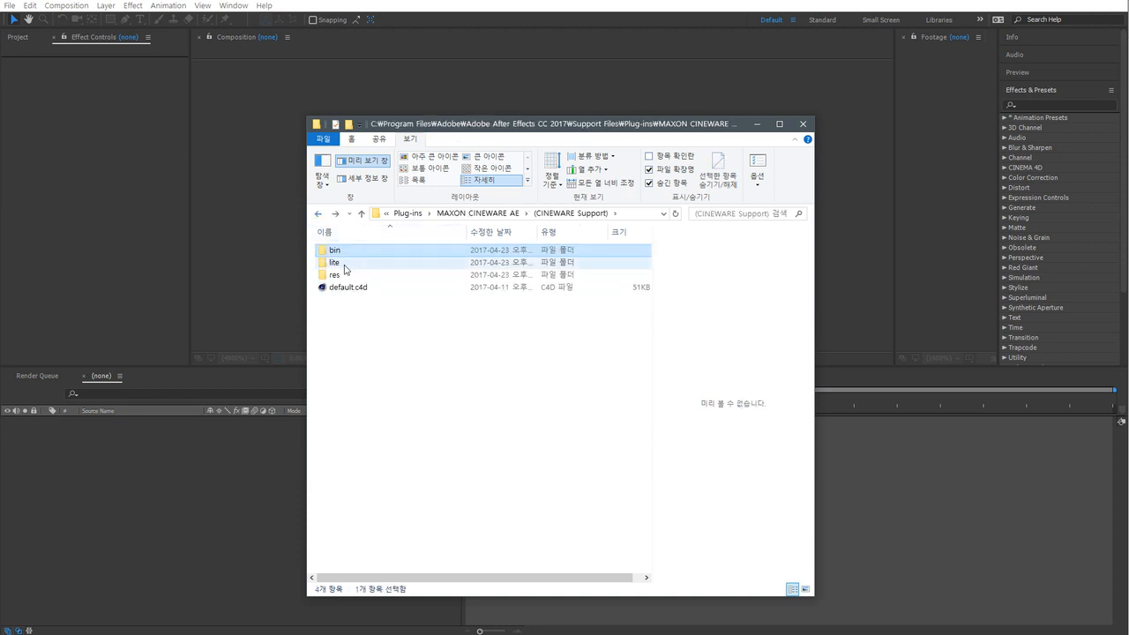
double_click(343, 264)
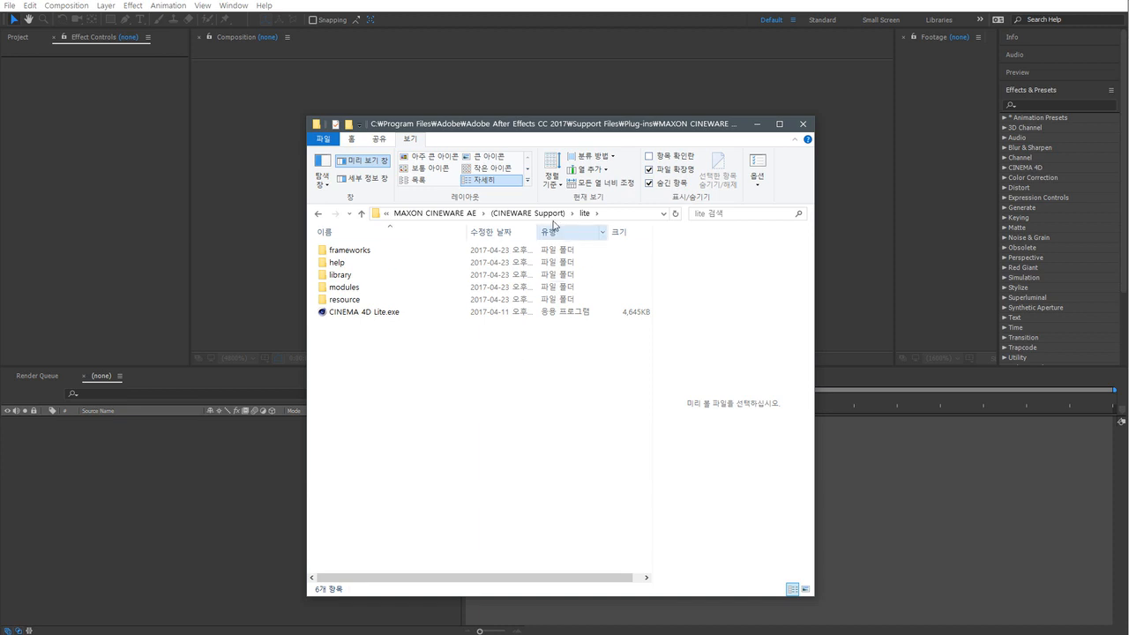
Go back to the bin folder of (CINEWARE Support) and select CineRenderAE.exe again
click(562, 214)
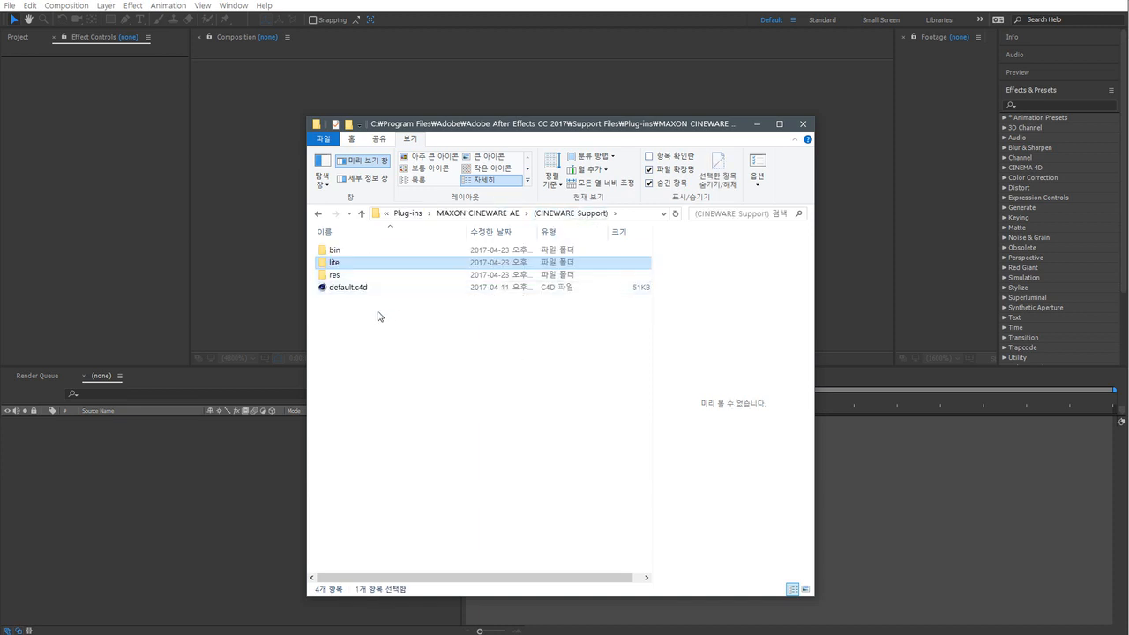
double_click(346, 252)
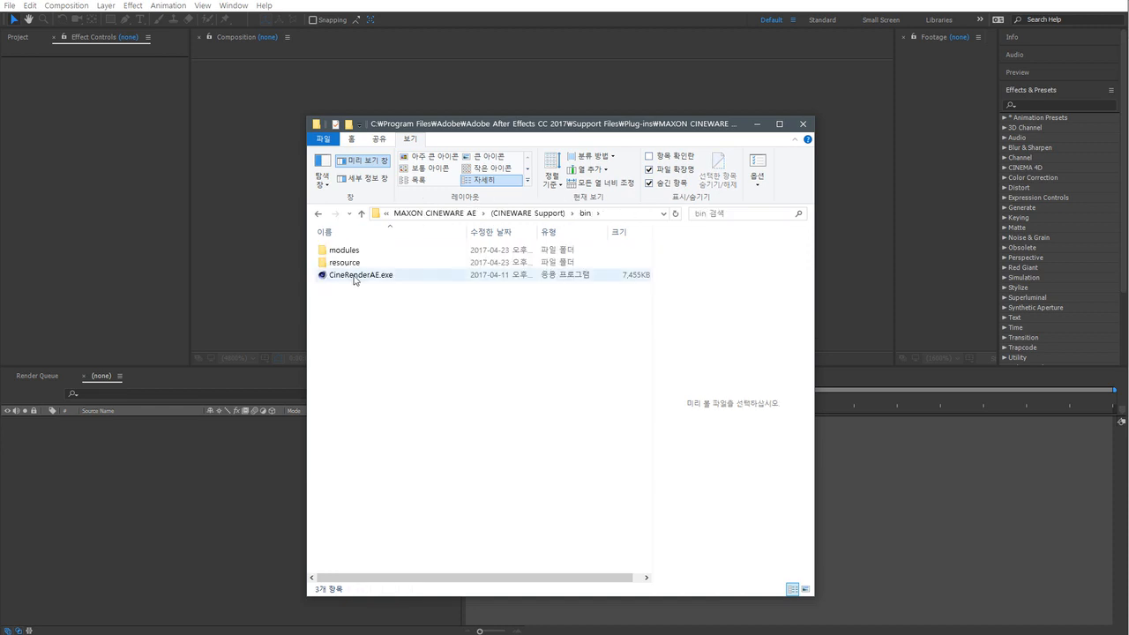
click(357, 277)
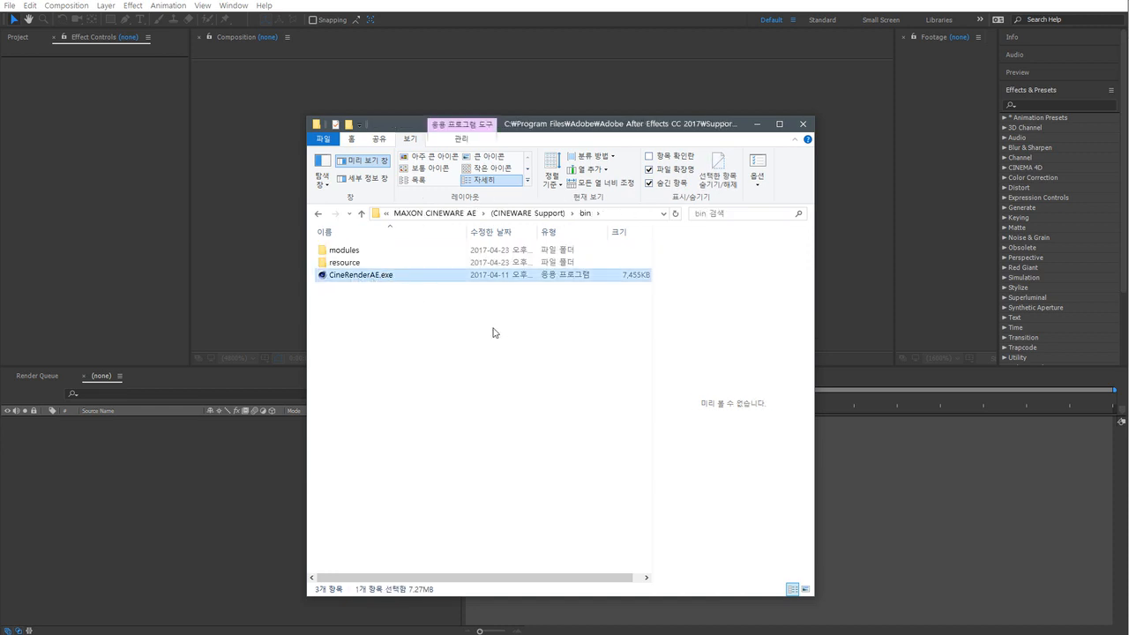
Return to the lite folder of (CINEWARE Support), select CINEMA 4D Lite.exe, and clear the selection
click(545, 214)
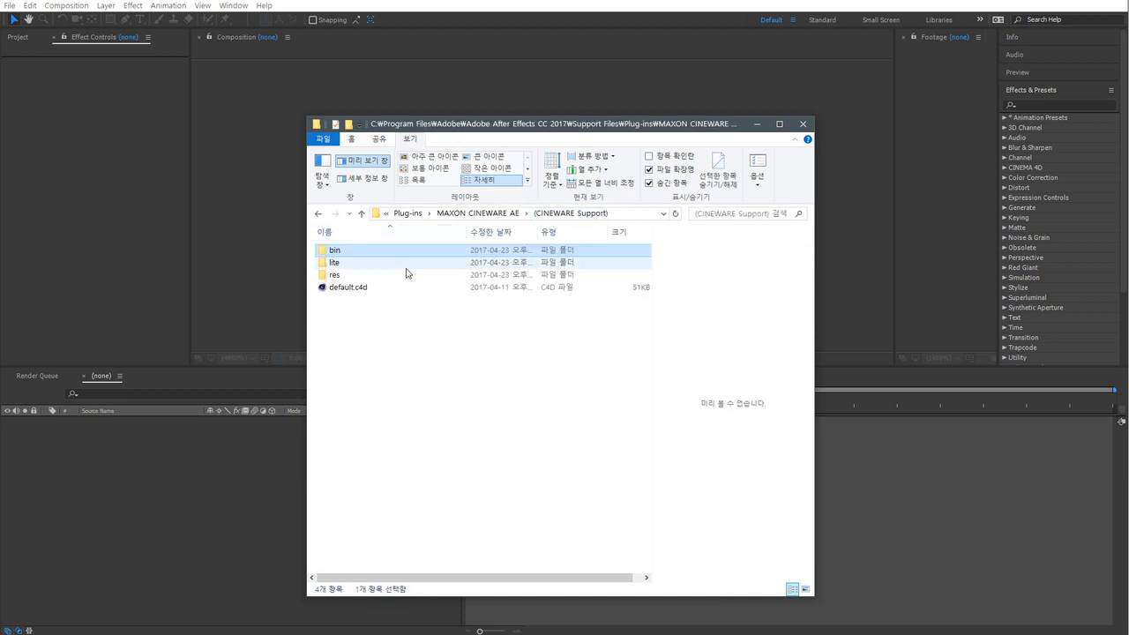
double_click(335, 262)
click(352, 315)
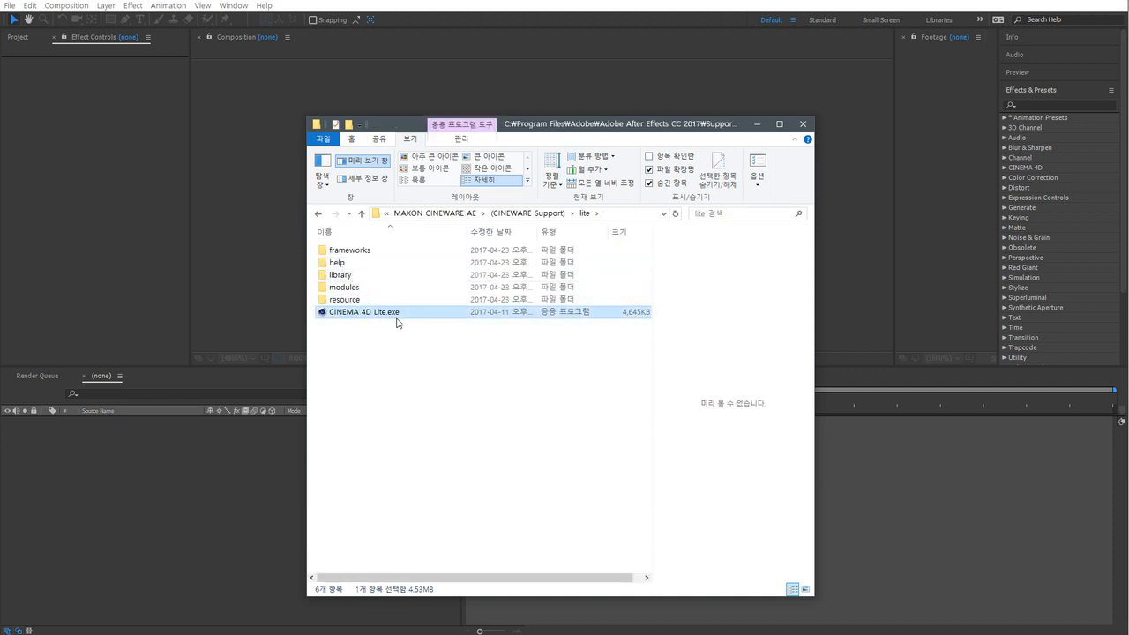
click(415, 339)
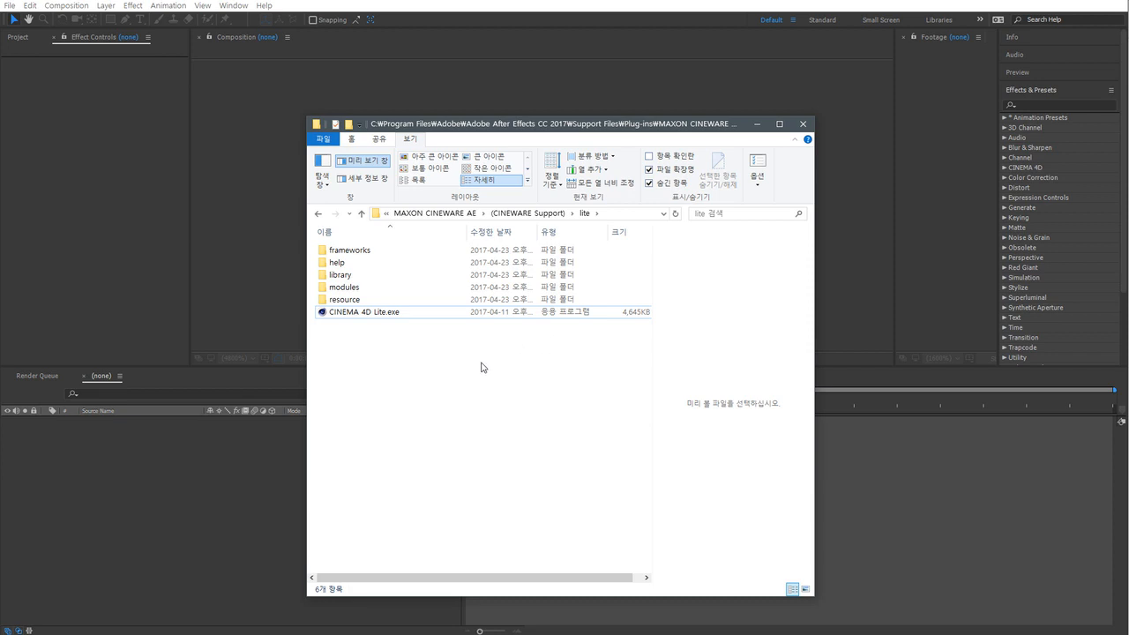
Leave the lite folder with CINEMA 4D Lite.exe, switch back to After Effects, and show the project's item list
click(392, 314)
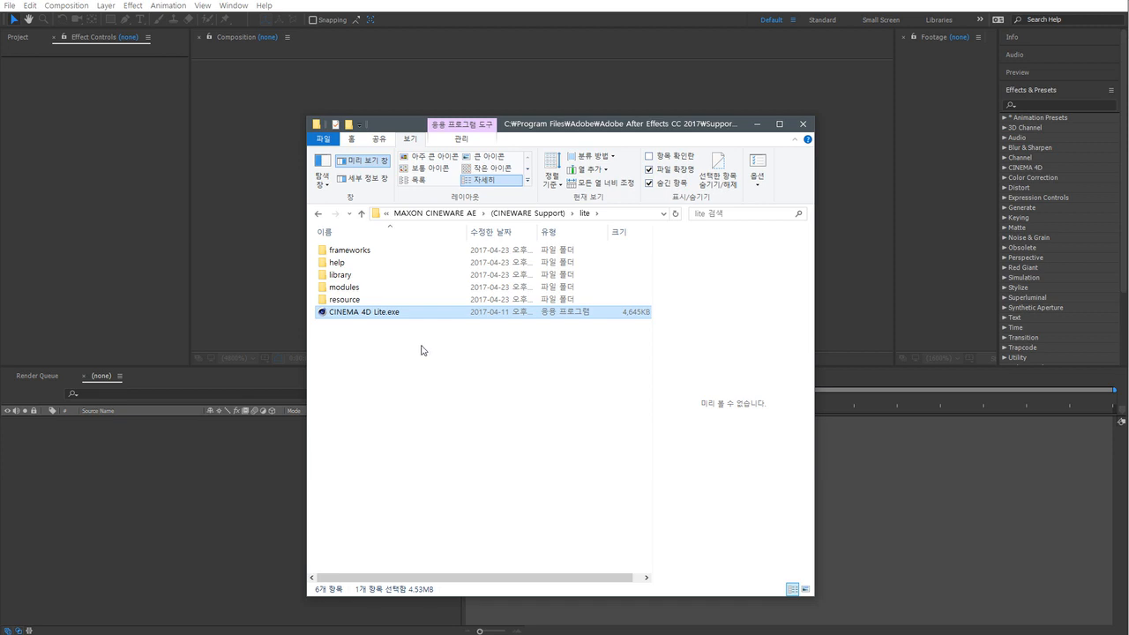
click(421, 349)
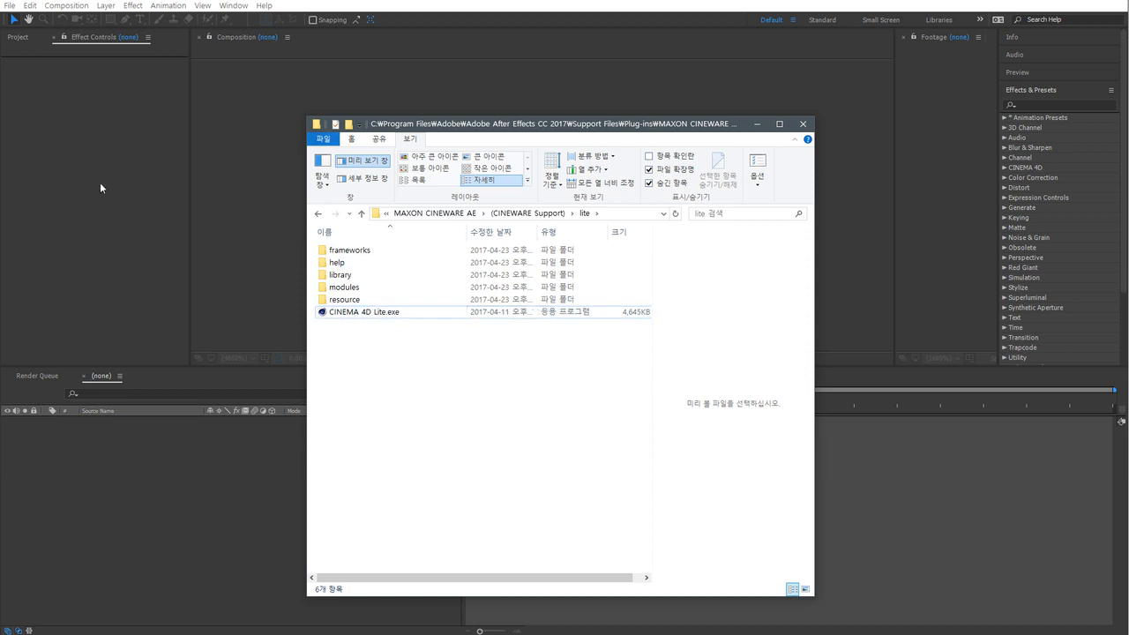
click(114, 229)
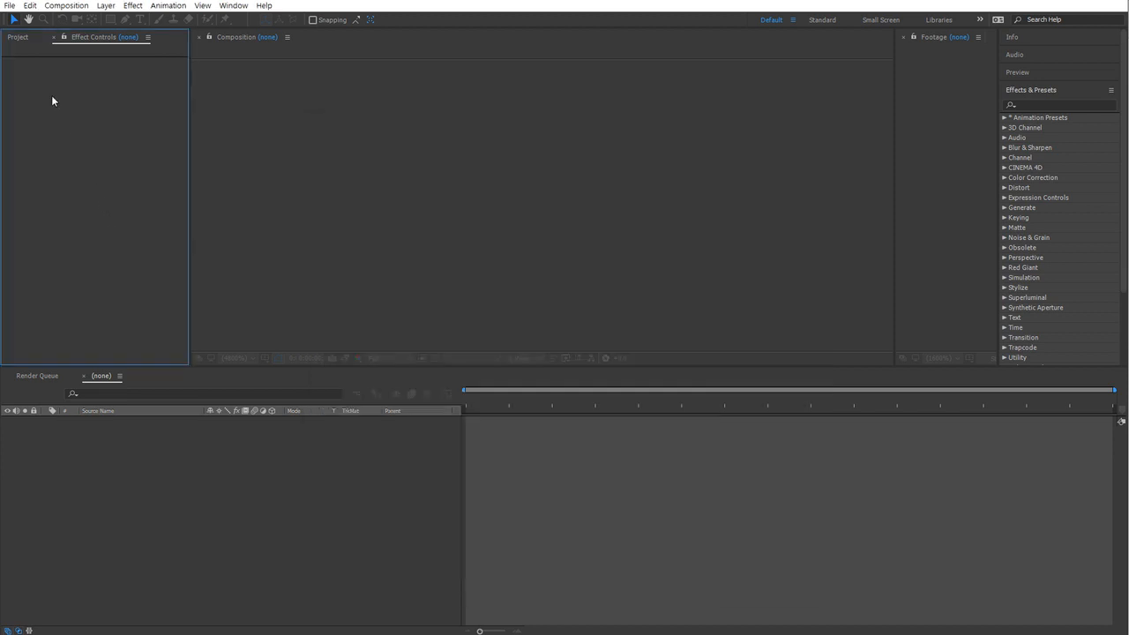
click(18, 37)
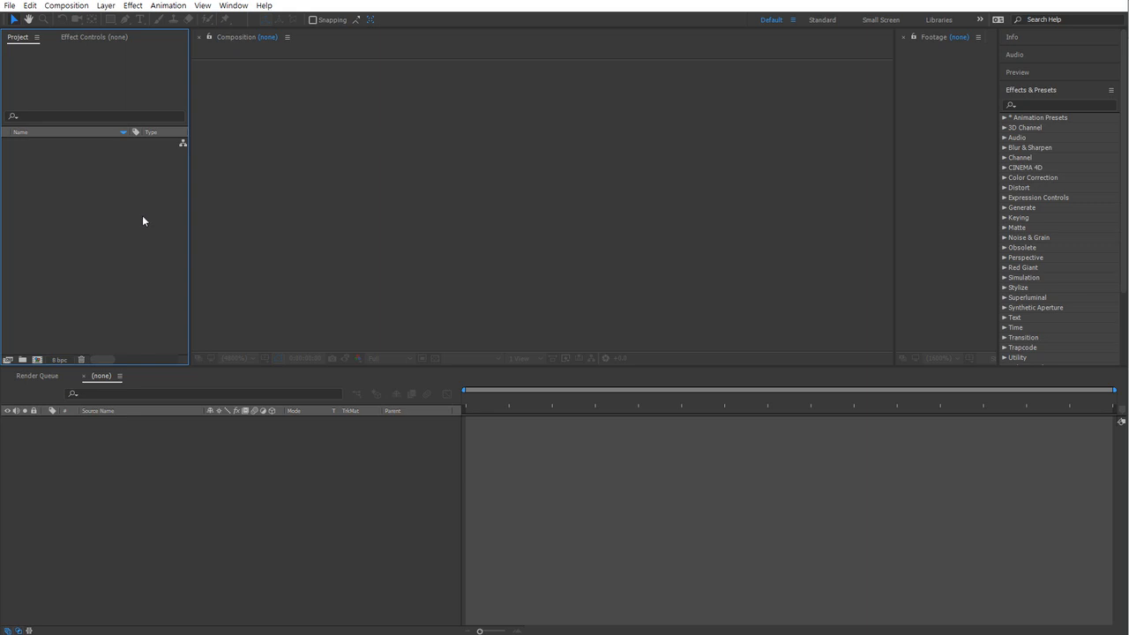
Examine the commands for creating a new MAXON CINEMA 4D file from the project's item list and from the application's file commands
right_click(128, 173)
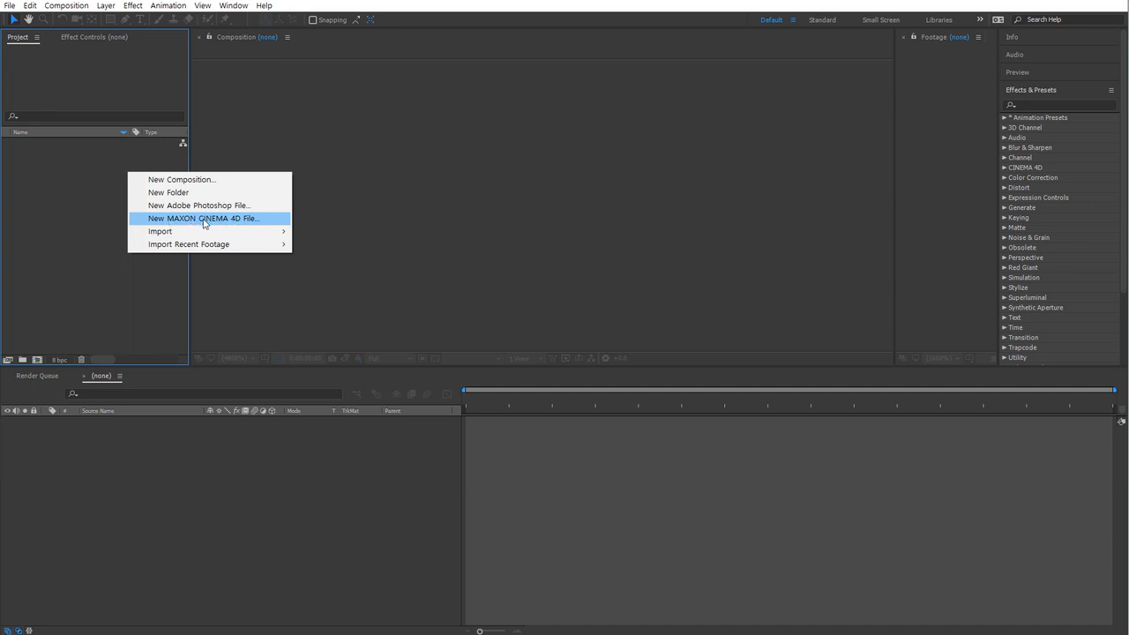
click(83, 145)
click(10, 8)
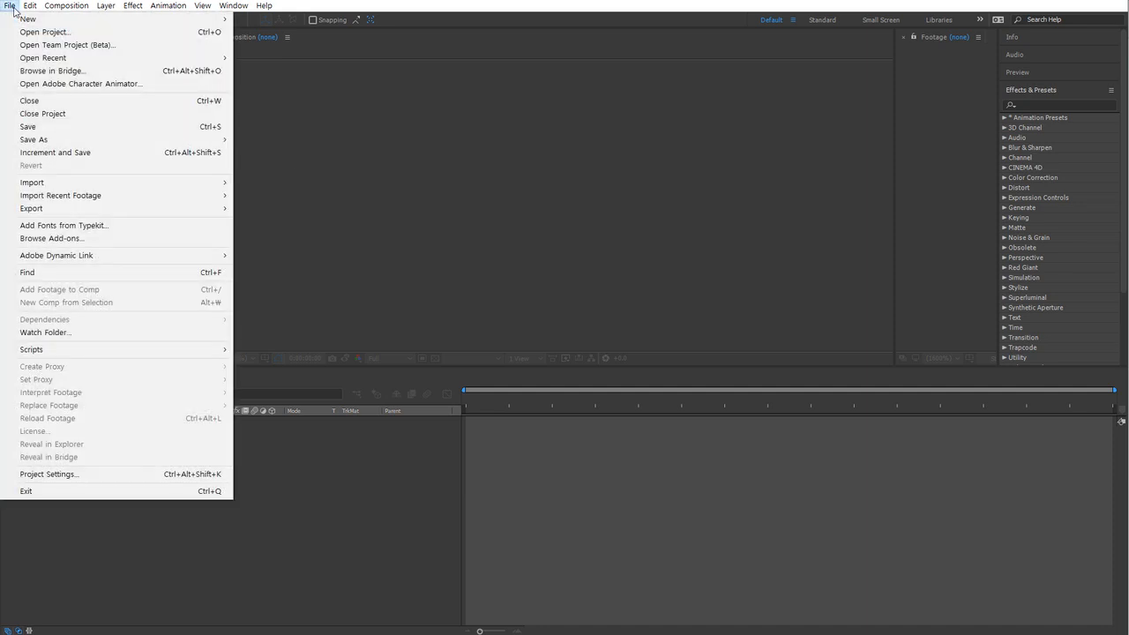
mouse_move(109, 21)
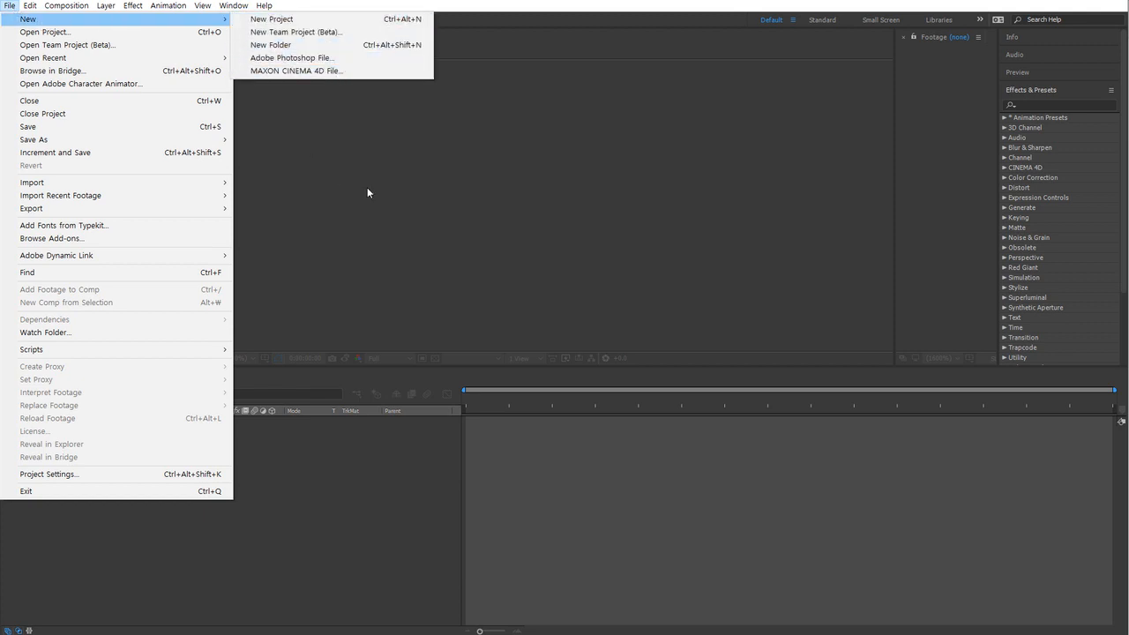
click(415, 196)
Start a new MAXON CINEMA 4D file and choose the AFX_CINEMA4D_Course folder on the VFXONLINE (J:) drive as its location
right_click(140, 206)
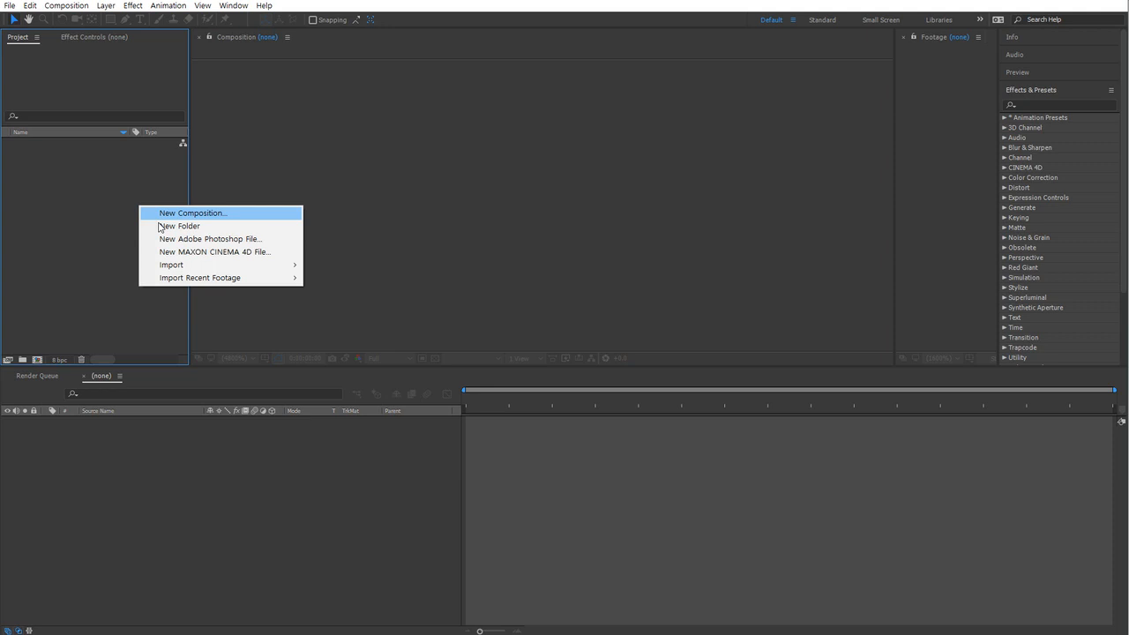
click(216, 257)
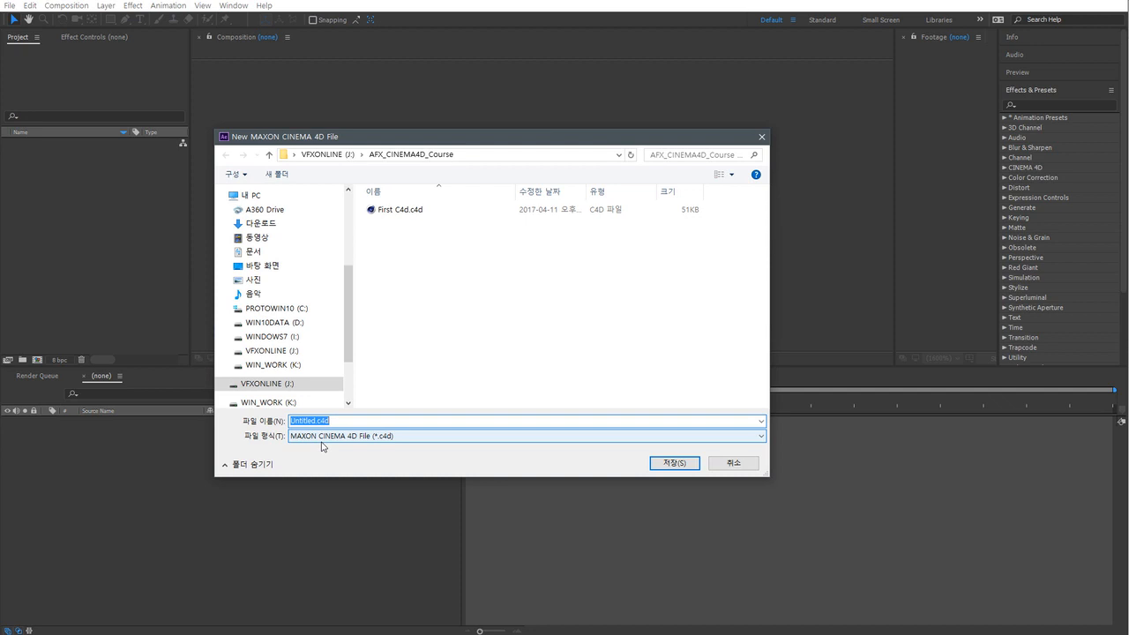
click(326, 154)
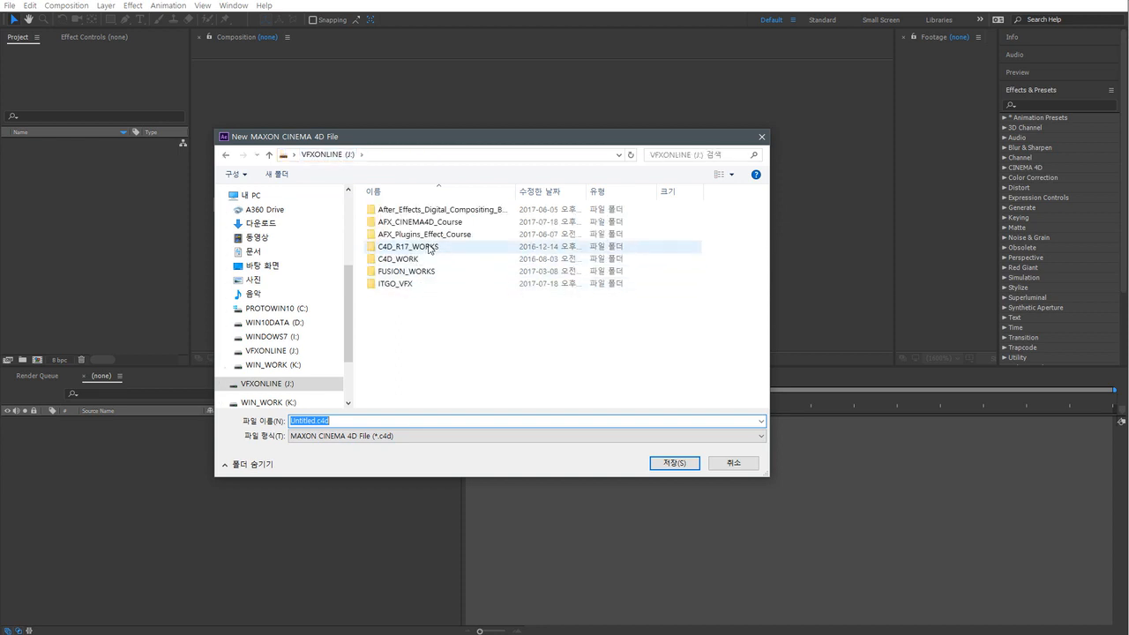
double_click(419, 222)
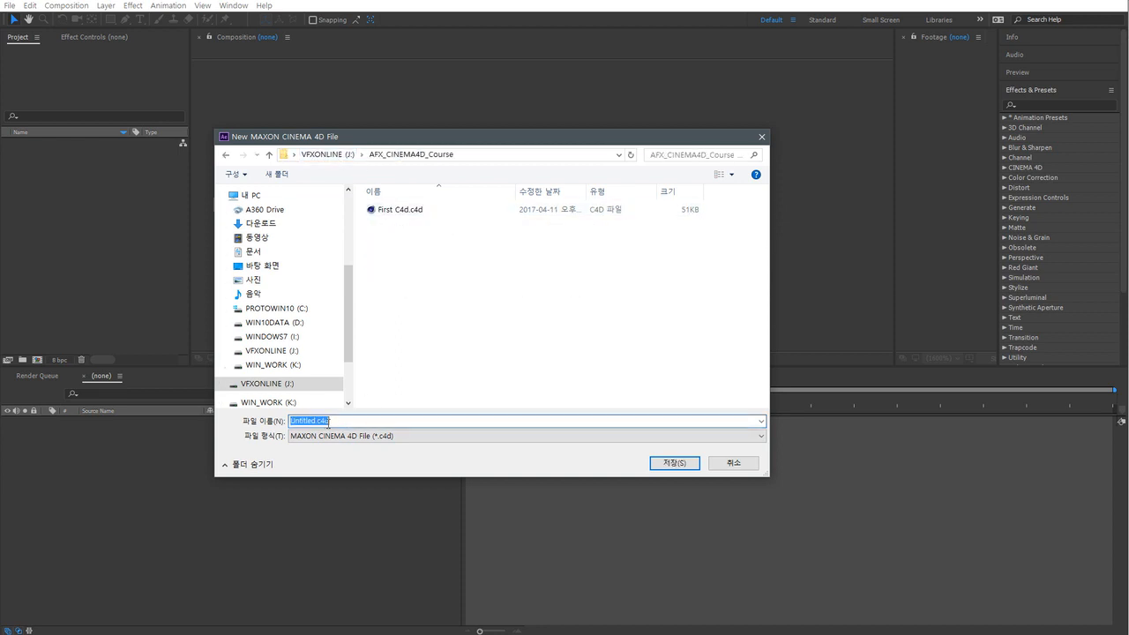
Name the new file Test Cinema4d.c4d and save it as type MAXON CINEMA 4D File (*.c4d)
click(314, 423)
drag(314, 423, 224, 425)
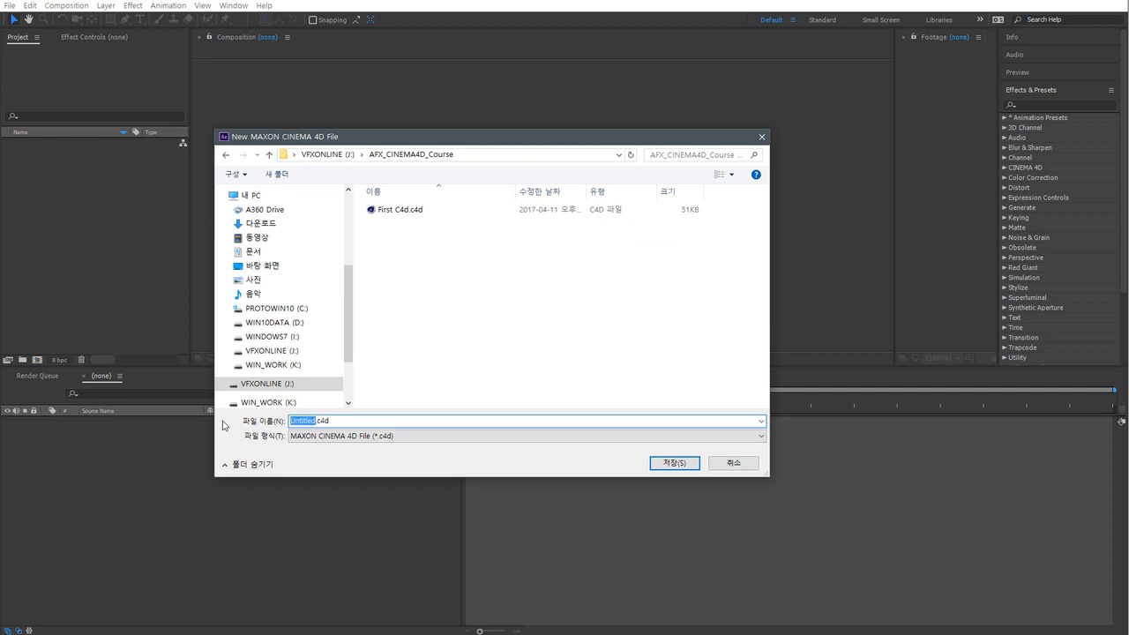
text(Test Cinema4d)
drag(365, 422, 339, 425)
click(340, 424)
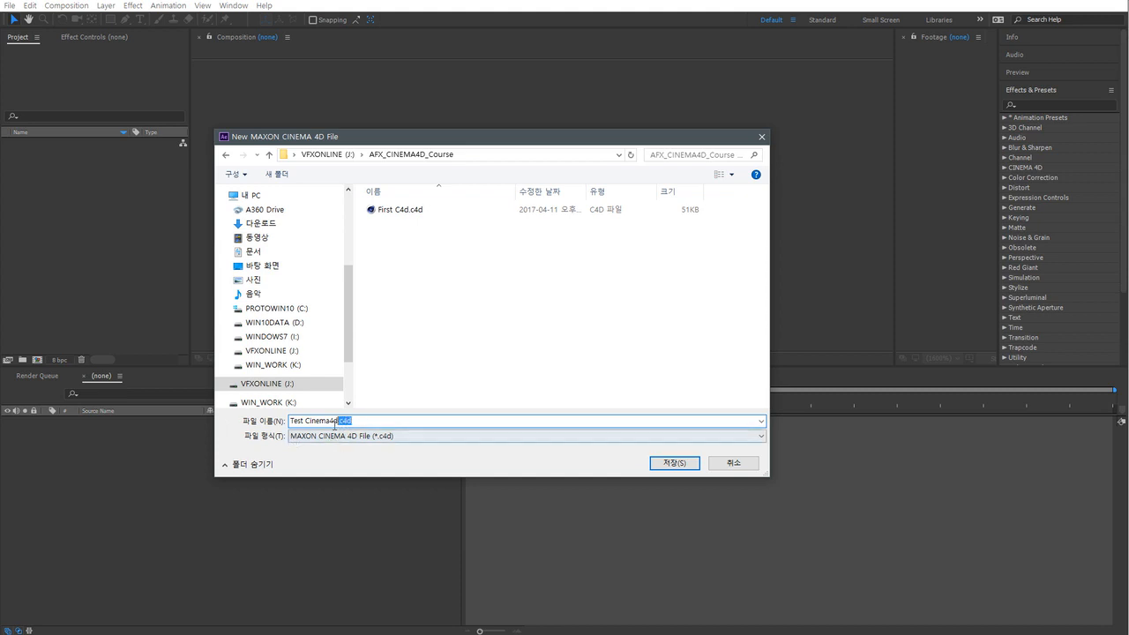
click(383, 440)
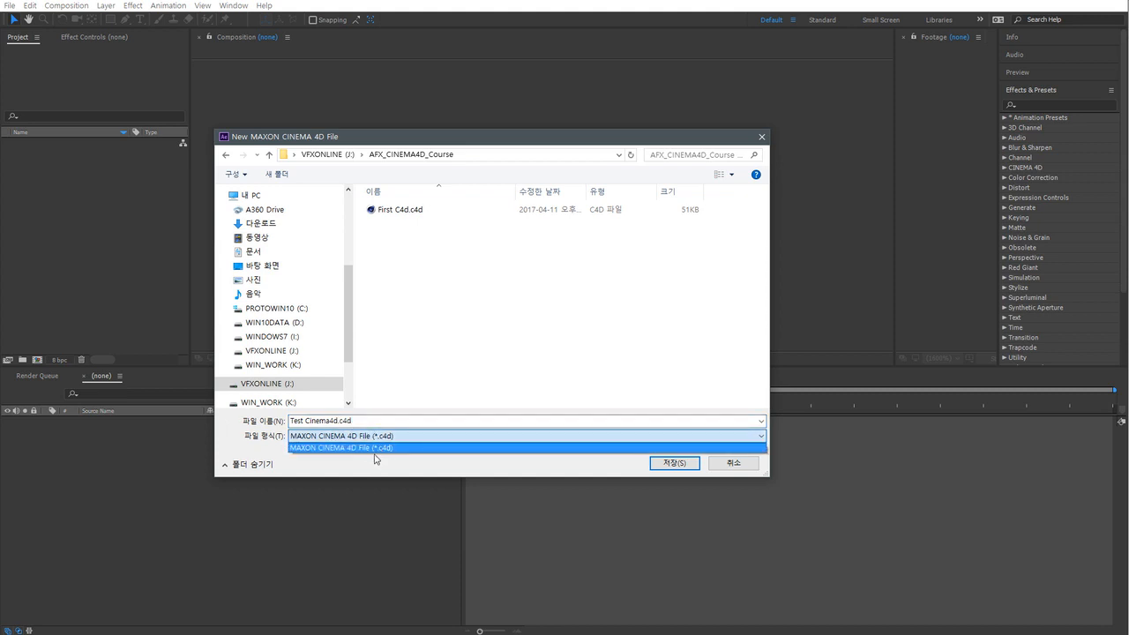
click(366, 456)
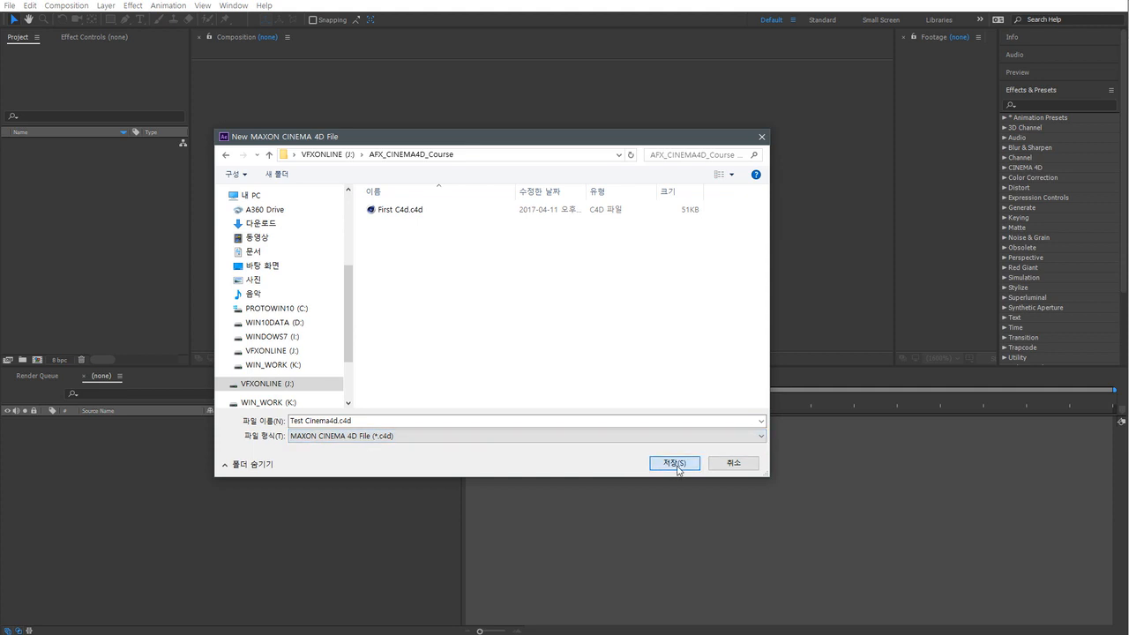
click(680, 464)
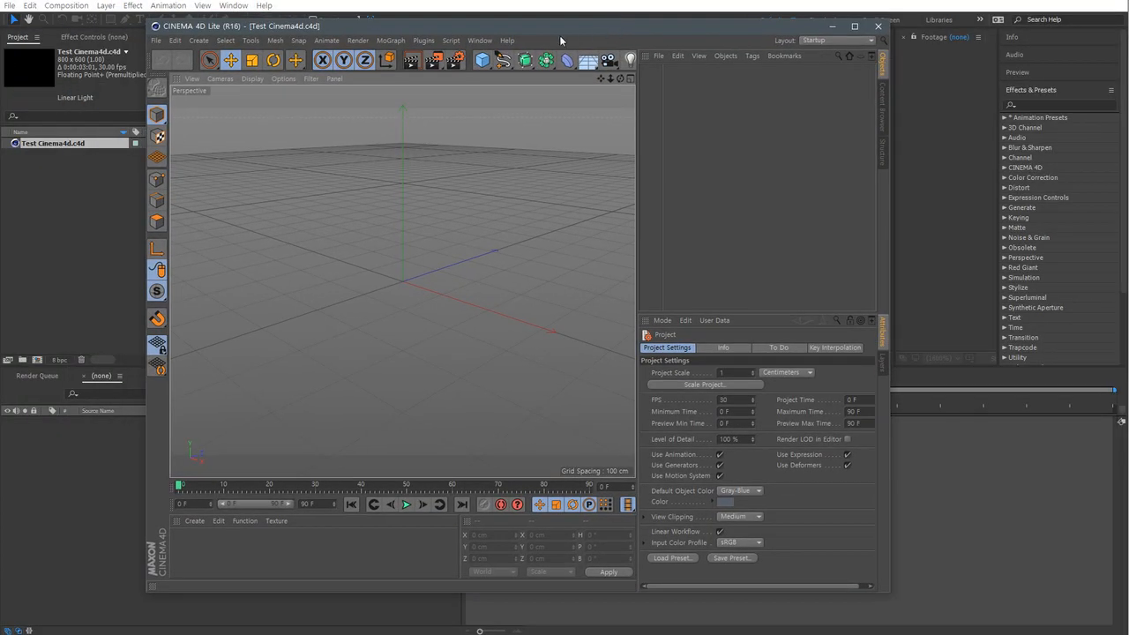
Check the version and build information of CINEMA 4D Lite, and dismiss it
click(507, 41)
click(522, 136)
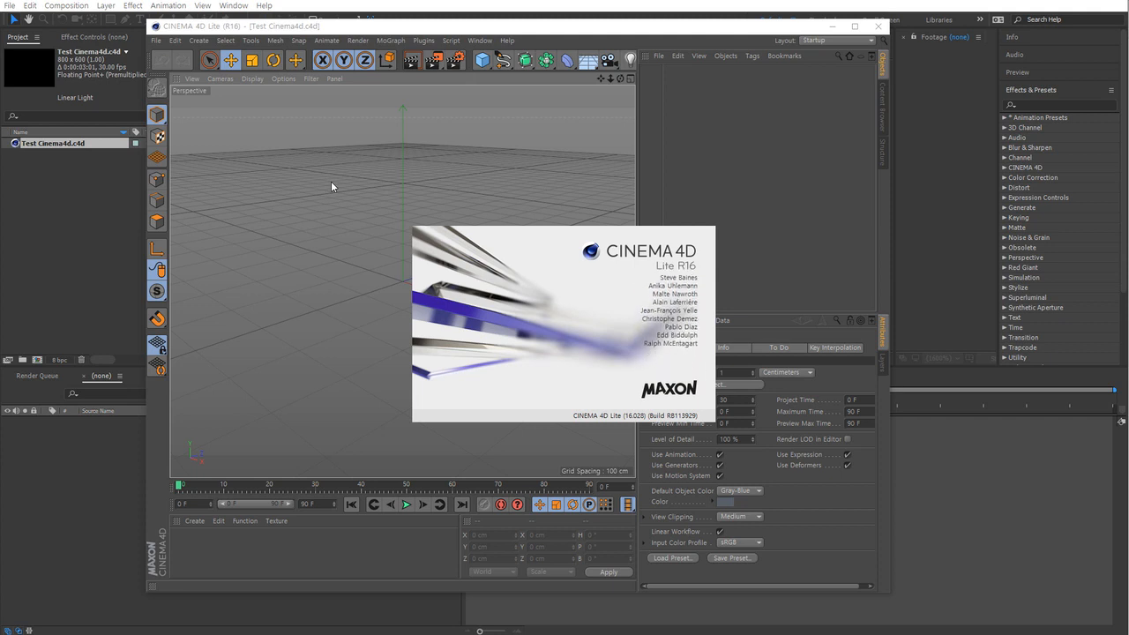
click(607, 312)
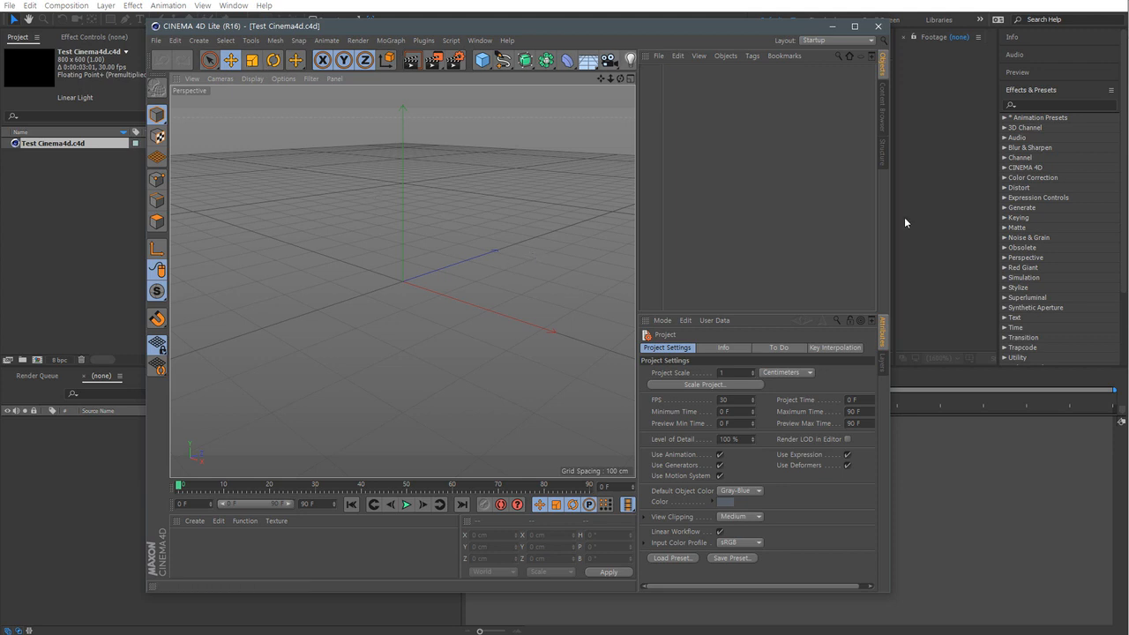
Widen the CINEMA 4D Lite window, add a cube to the empty scene, and save the file
drag(888, 212, 1037, 213)
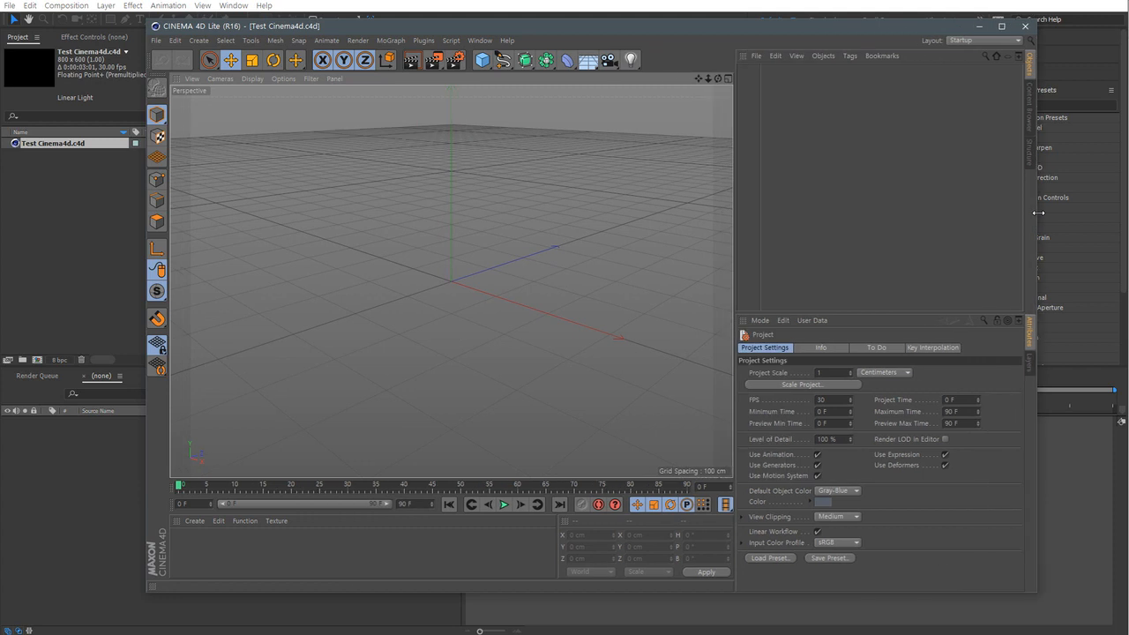
click(483, 62)
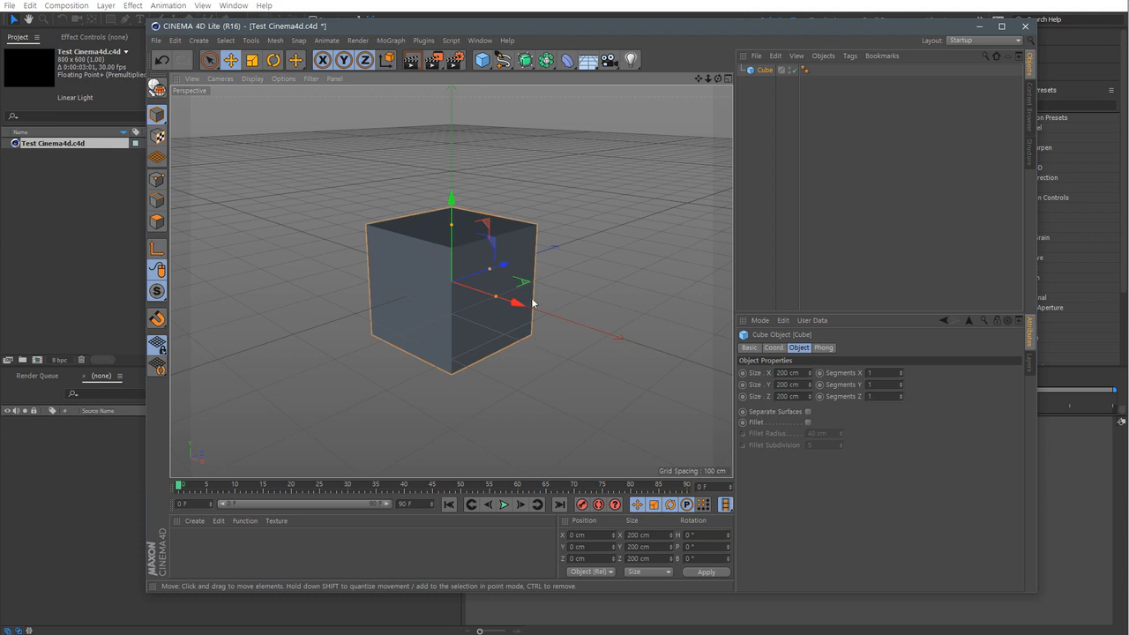
click(157, 41)
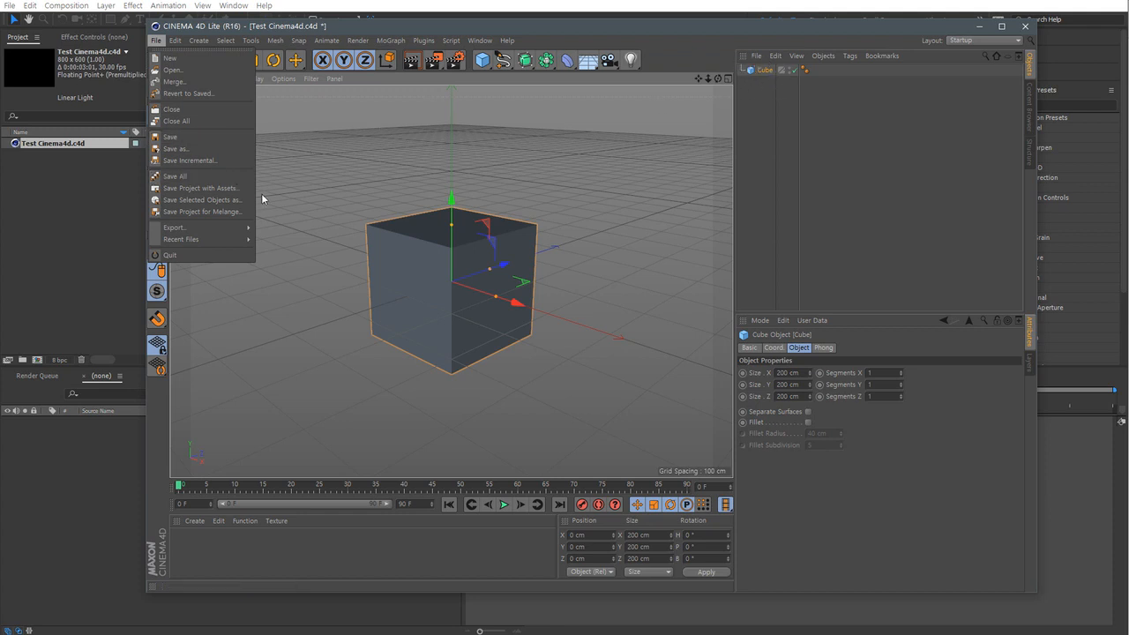
click(189, 141)
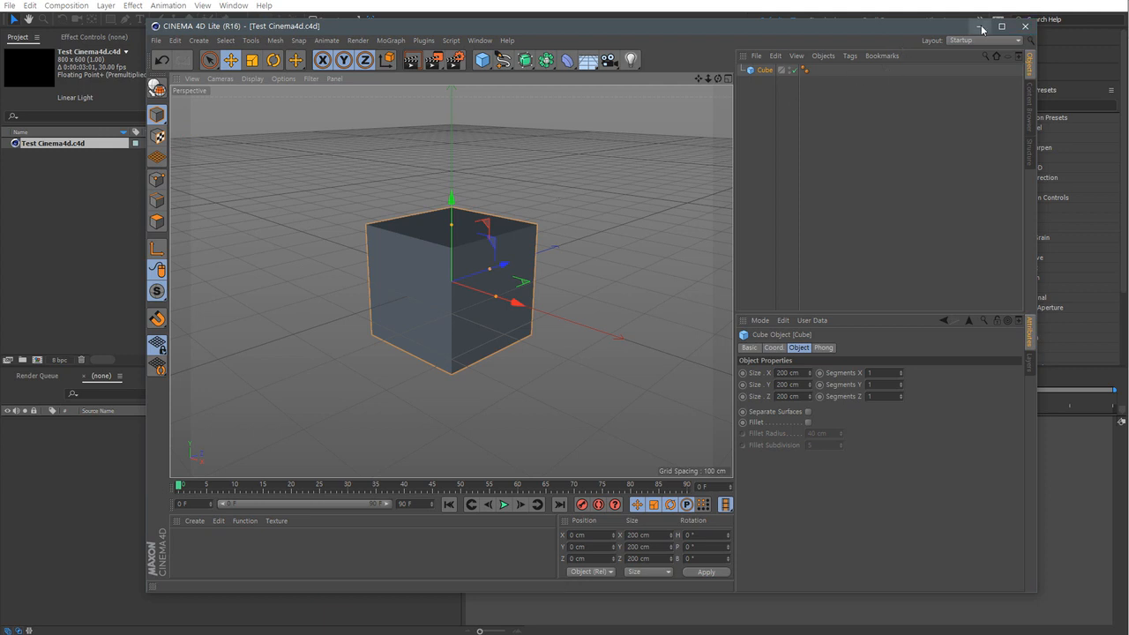
Return to After Effects, open Test Cinema4d.c4d as footage, and enlarge the footage view
click(1025, 26)
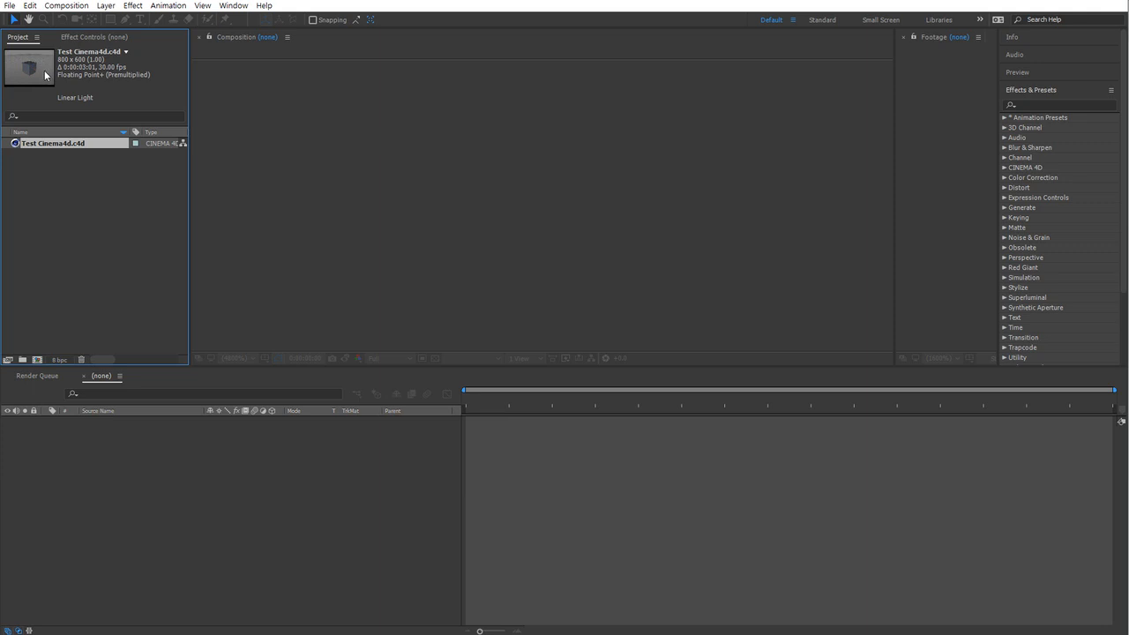
double_click(33, 144)
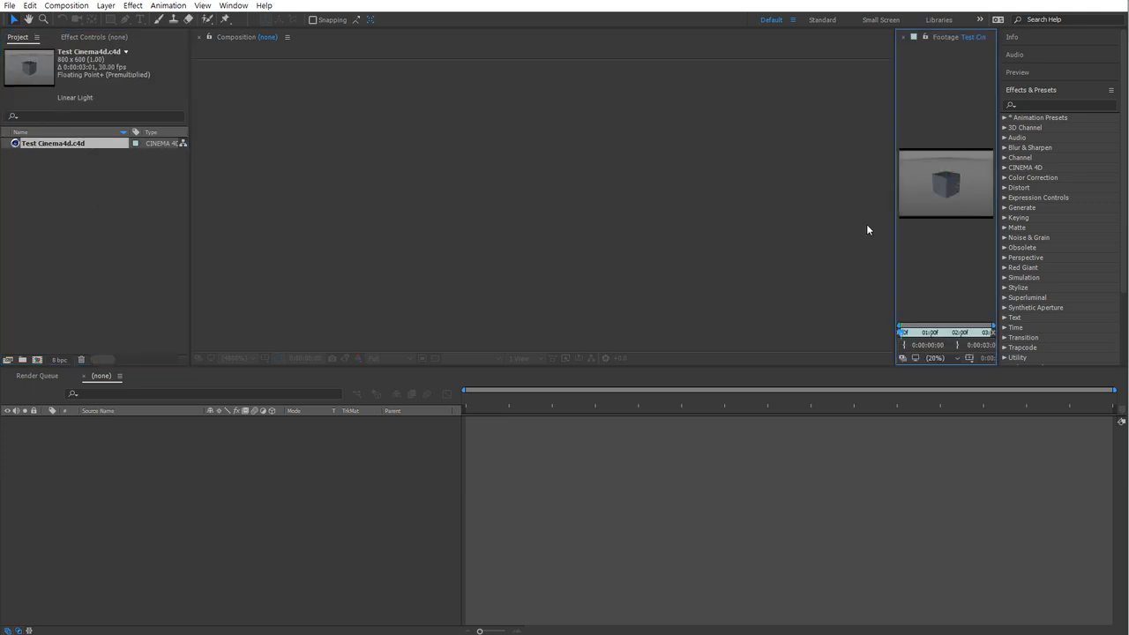
drag(895, 128, 391, 129)
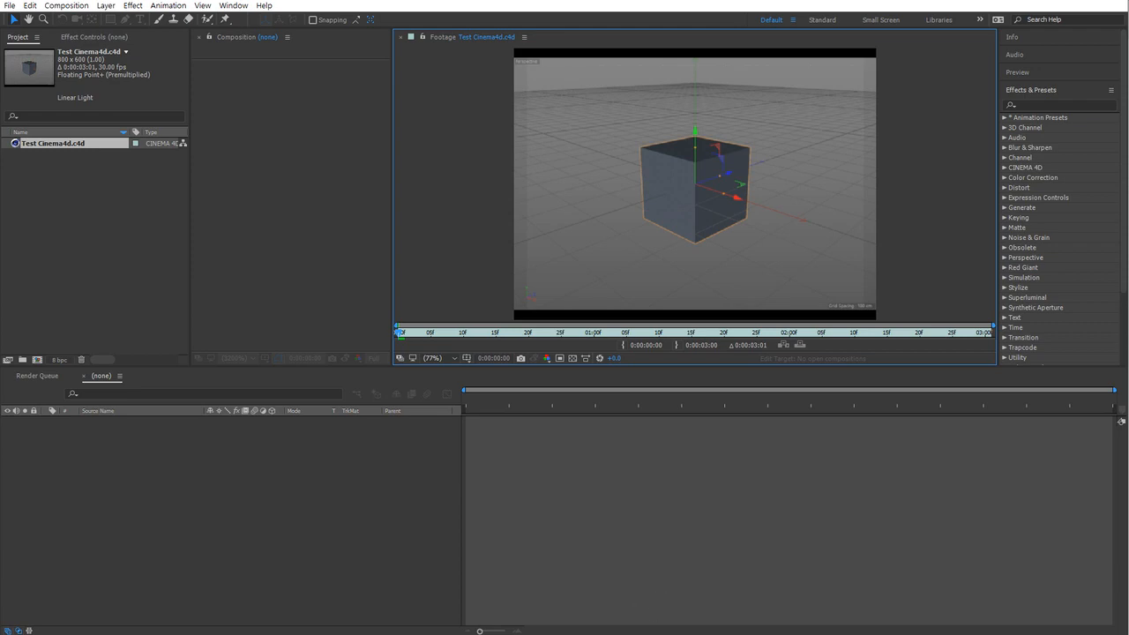
Switch back to CINEMA 4D Lite and delete the cube from the scene
click(750, 634)
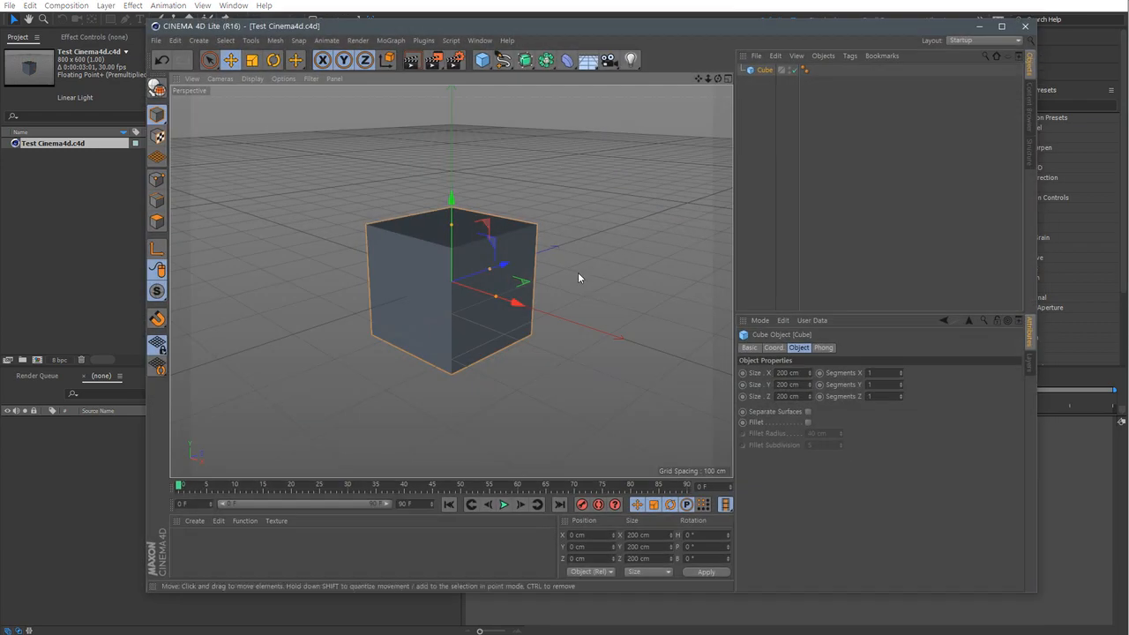
click(557, 353)
click(488, 333)
click(581, 390)
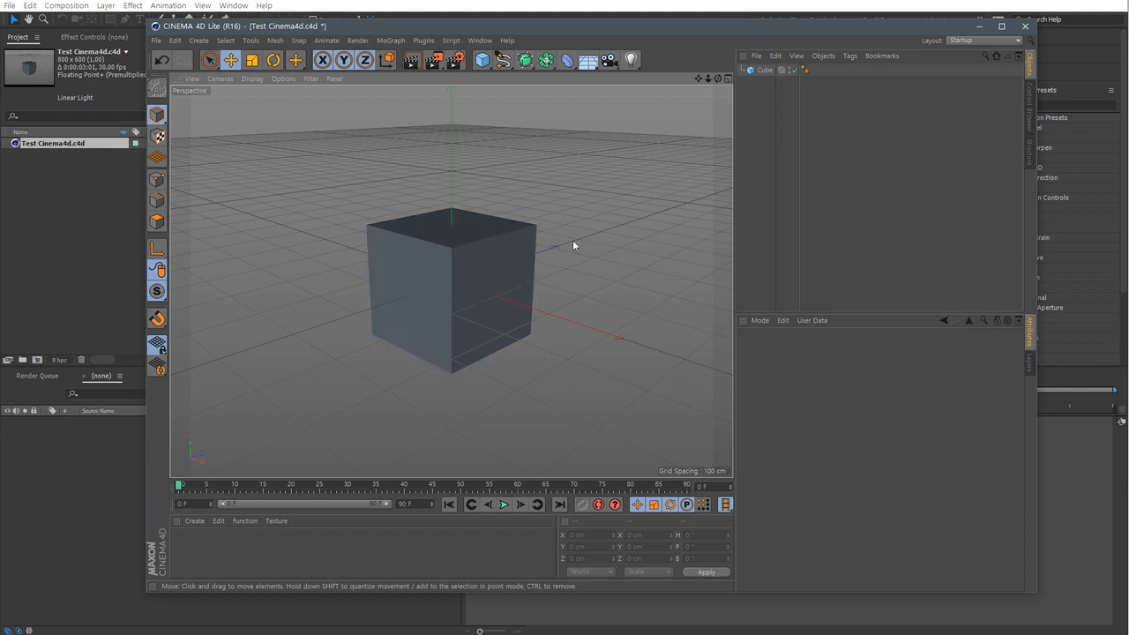
click(483, 276)
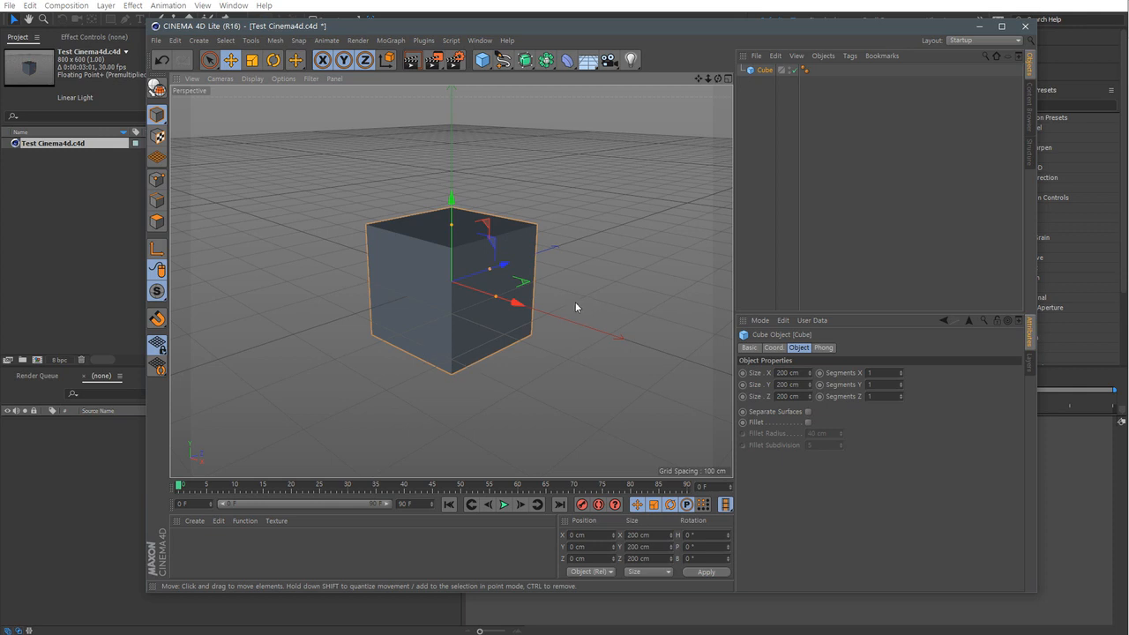
key(Delete)
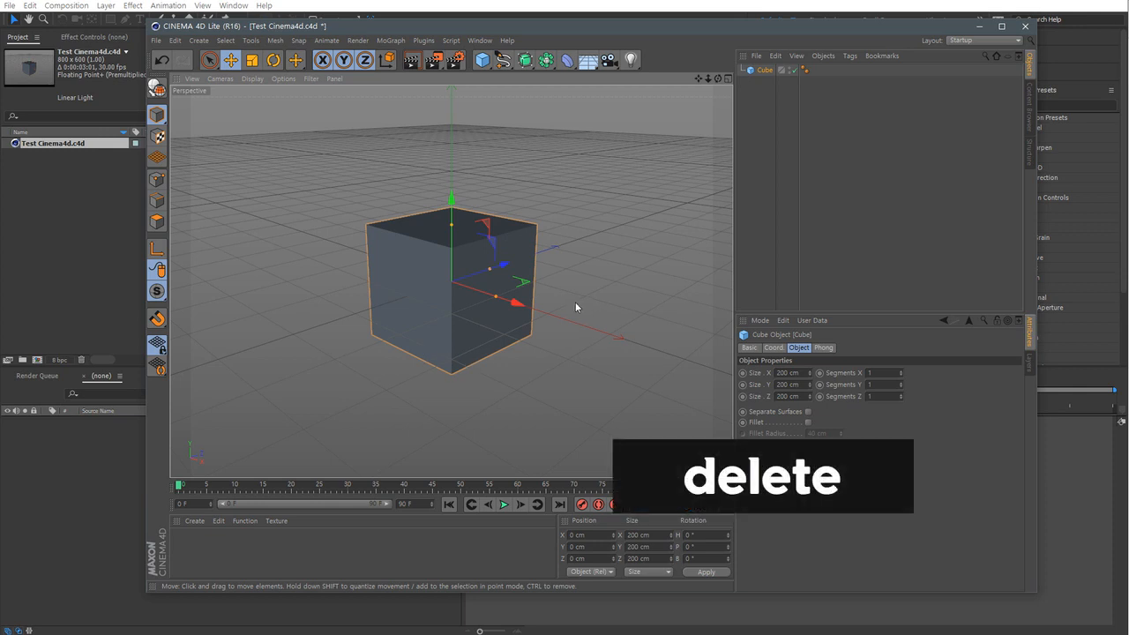
key(Delete)
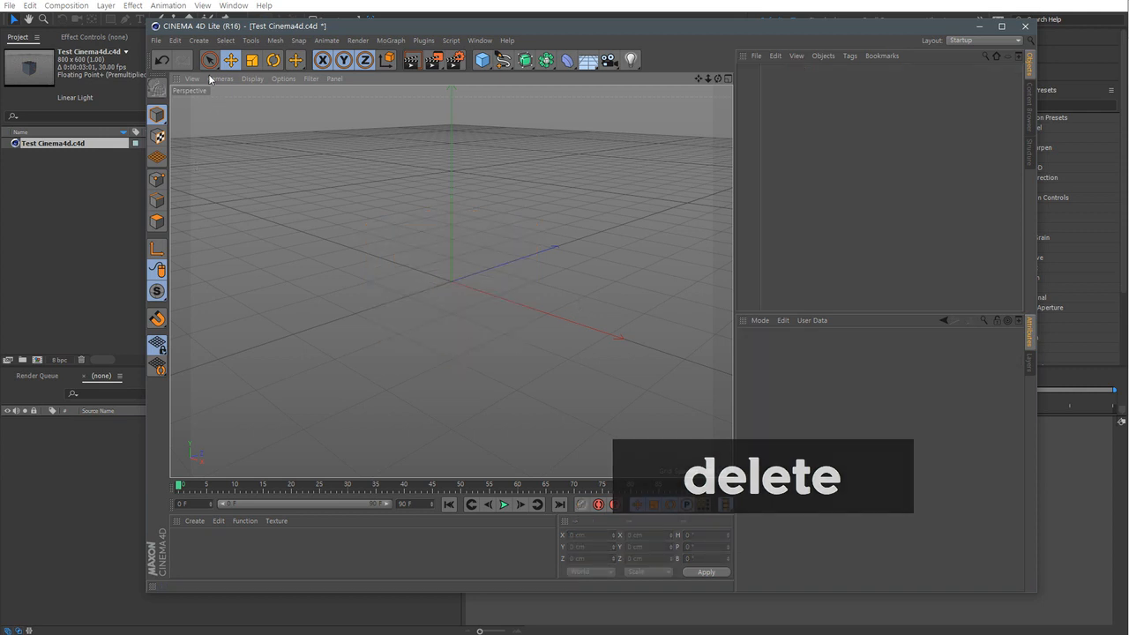
Add a torus object to the empty scene
click(200, 42)
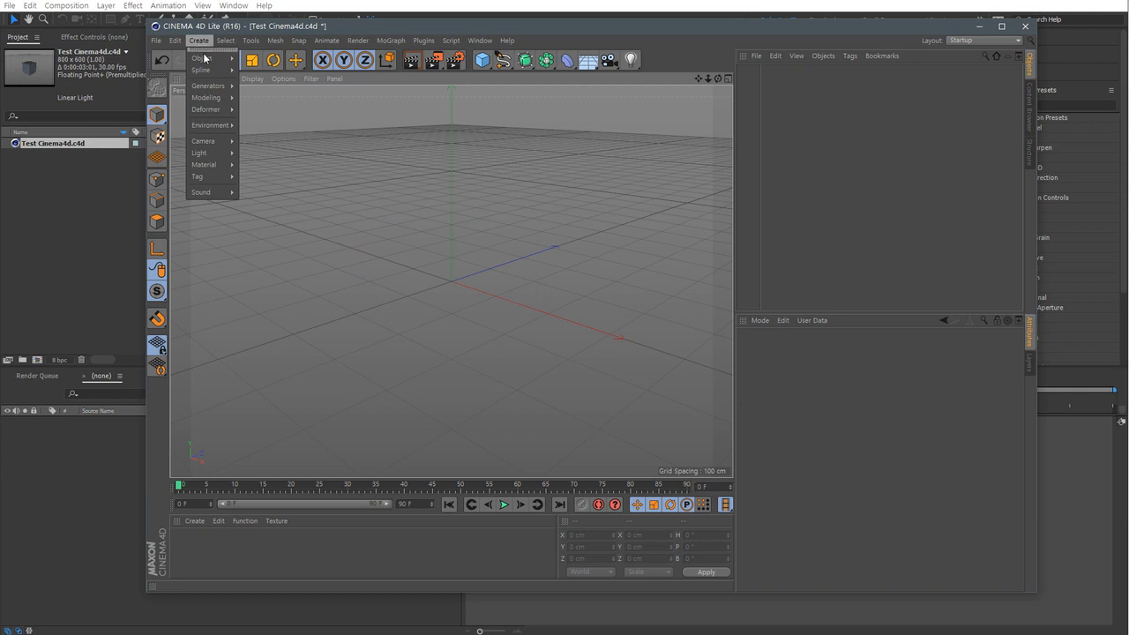
mouse_move(204, 60)
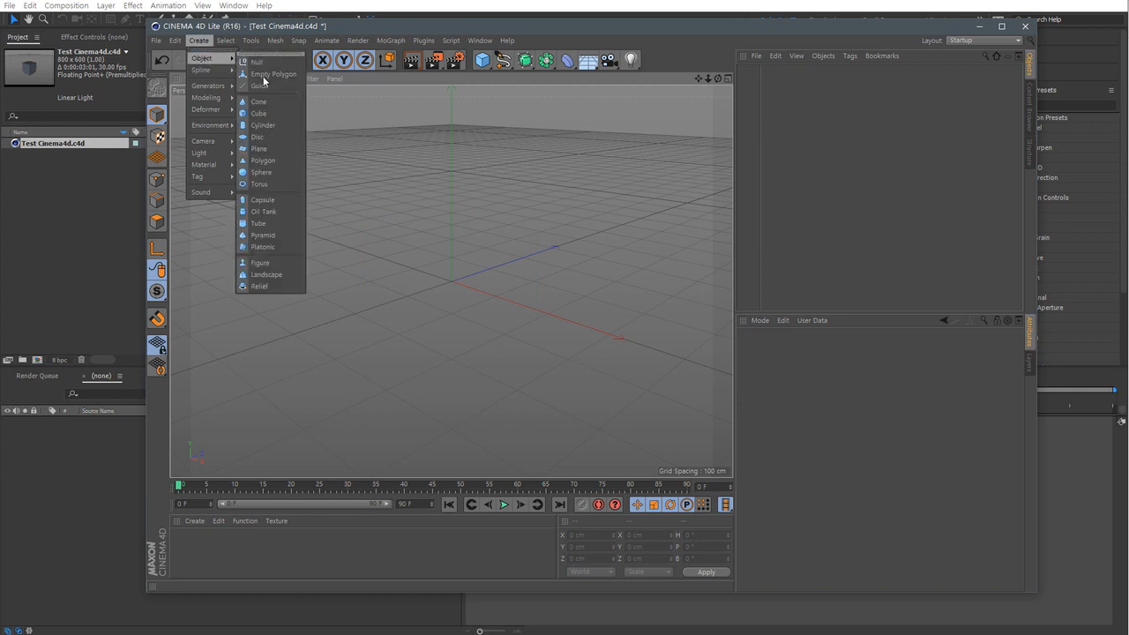
click(271, 184)
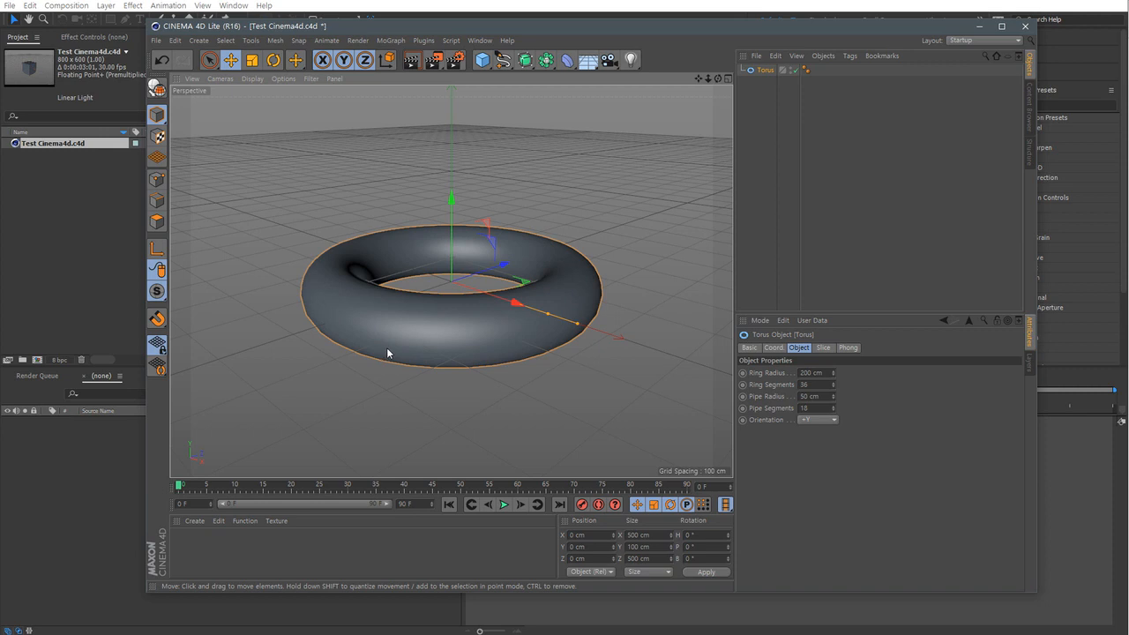
Save the torus scene, return to After Effects, and deselect Test Cinema4d.c4d in the project
click(156, 40)
click(197, 136)
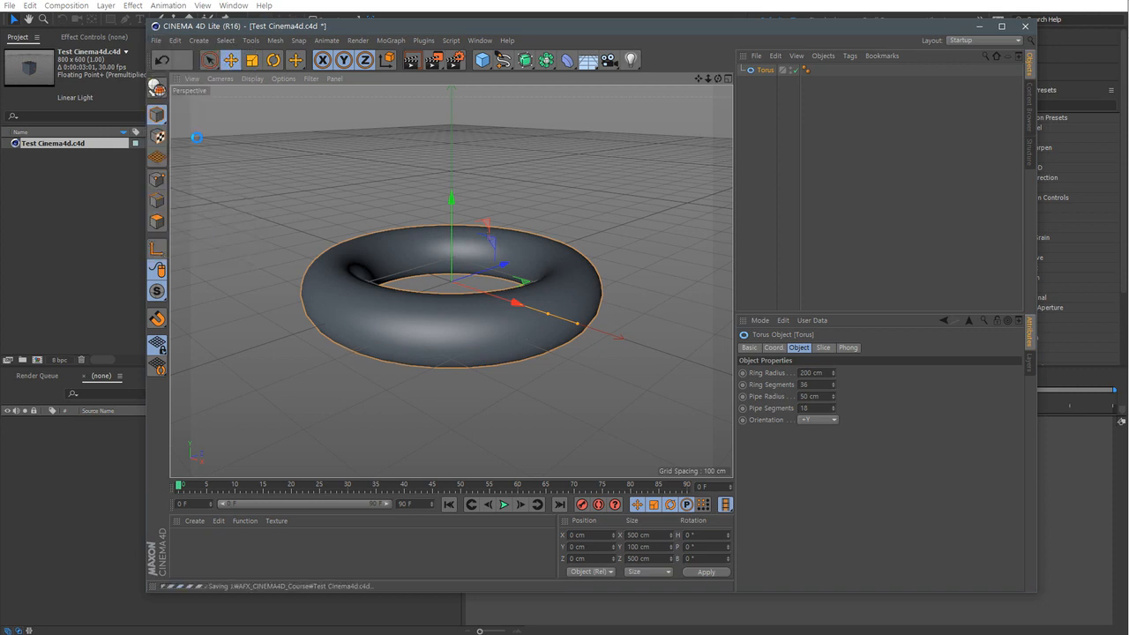
click(979, 25)
click(94, 207)
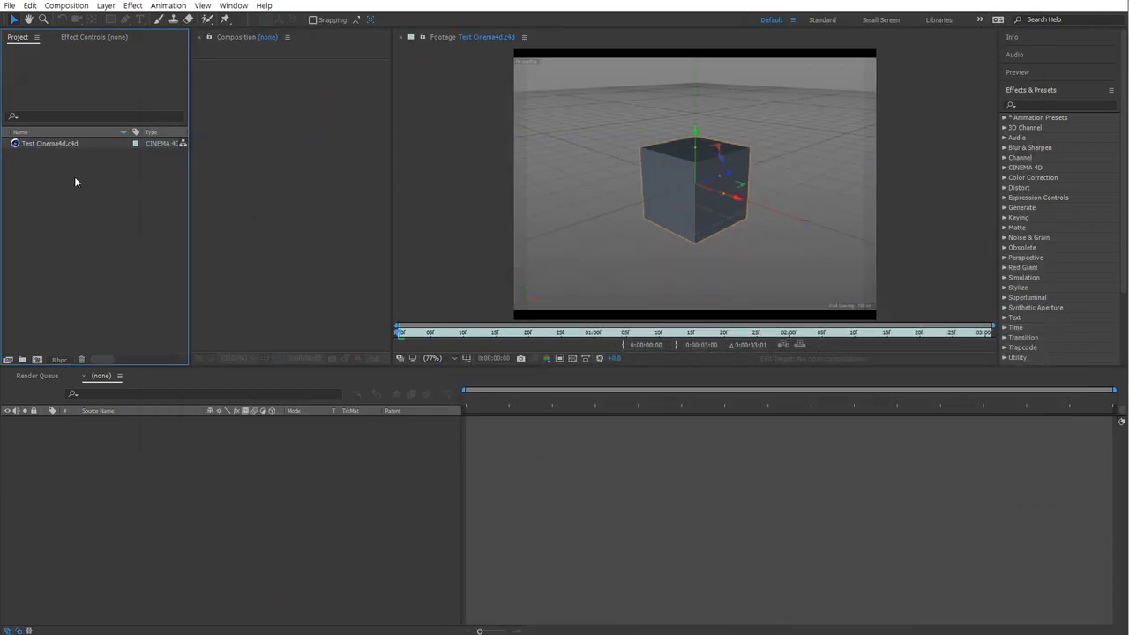
Reopen Test Cinema4d.c4d from the project in CINEMA 4D Lite and view the program's About information
click(55, 143)
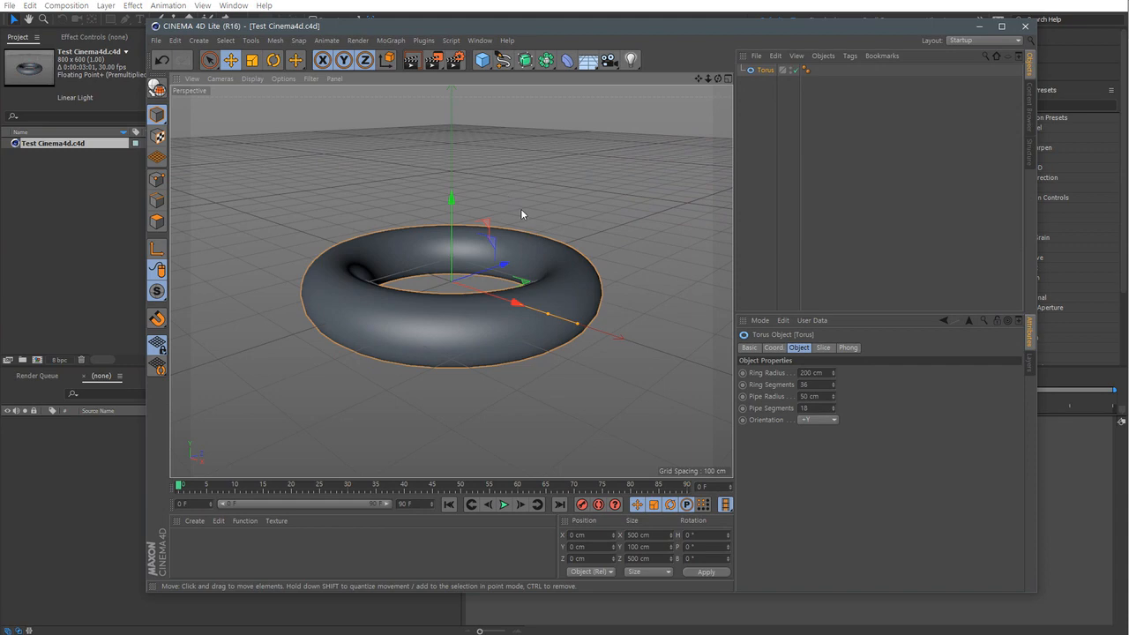
click(979, 25)
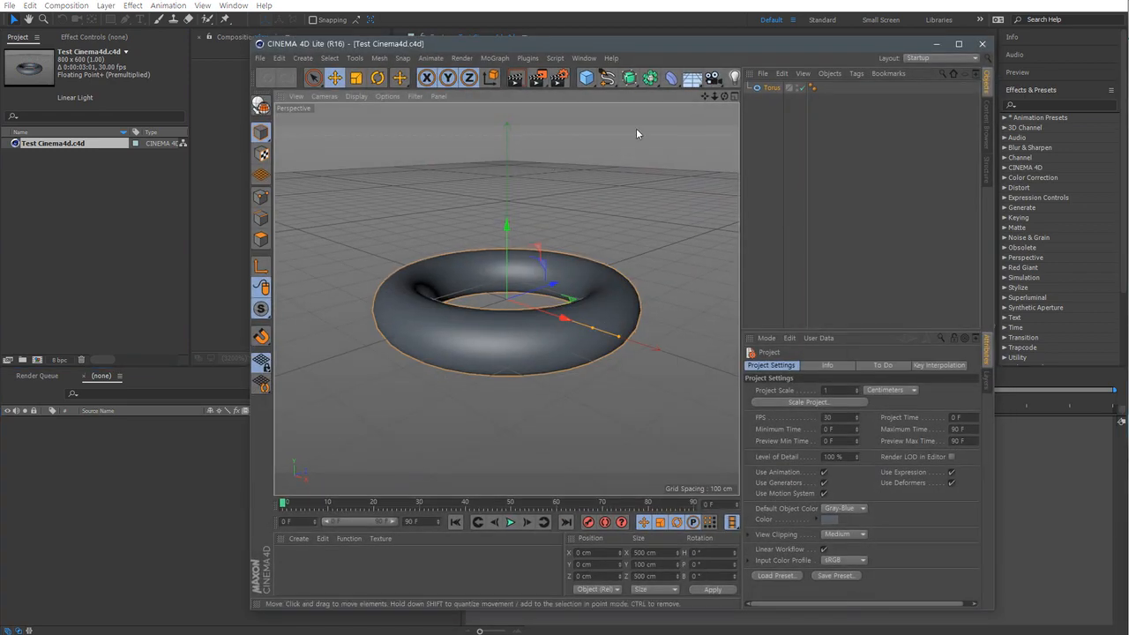
click(611, 58)
click(639, 157)
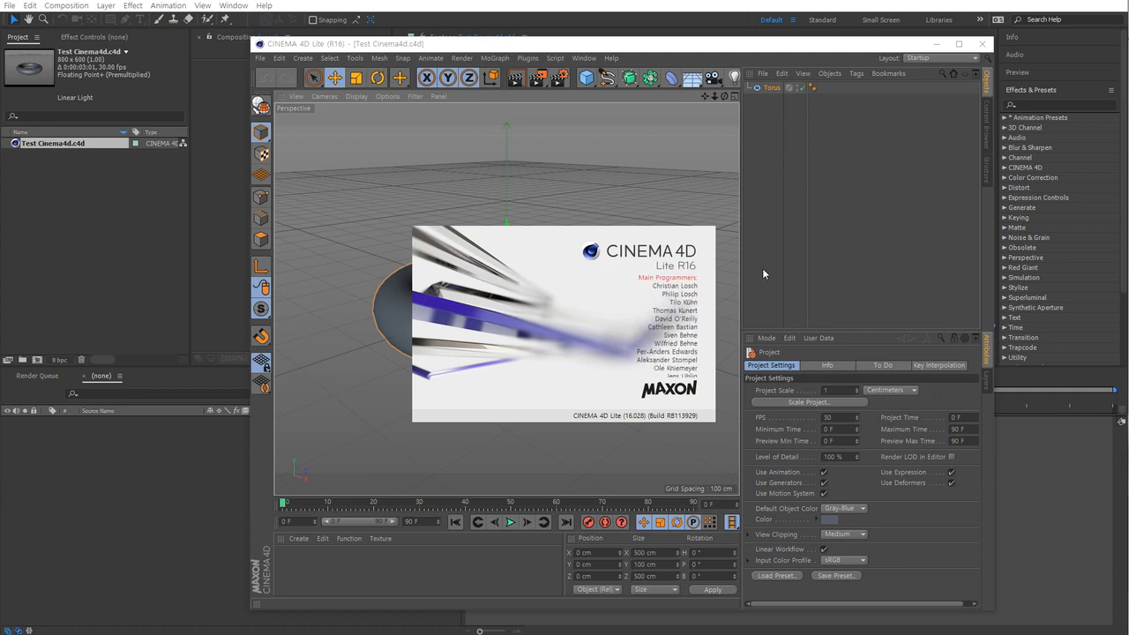
click(627, 318)
Move the torus to about X -7.8, Y 5.4, Z -5.1 cm and quit CINEMA 4D Lite, saving the changes
drag(478, 283, 472, 280)
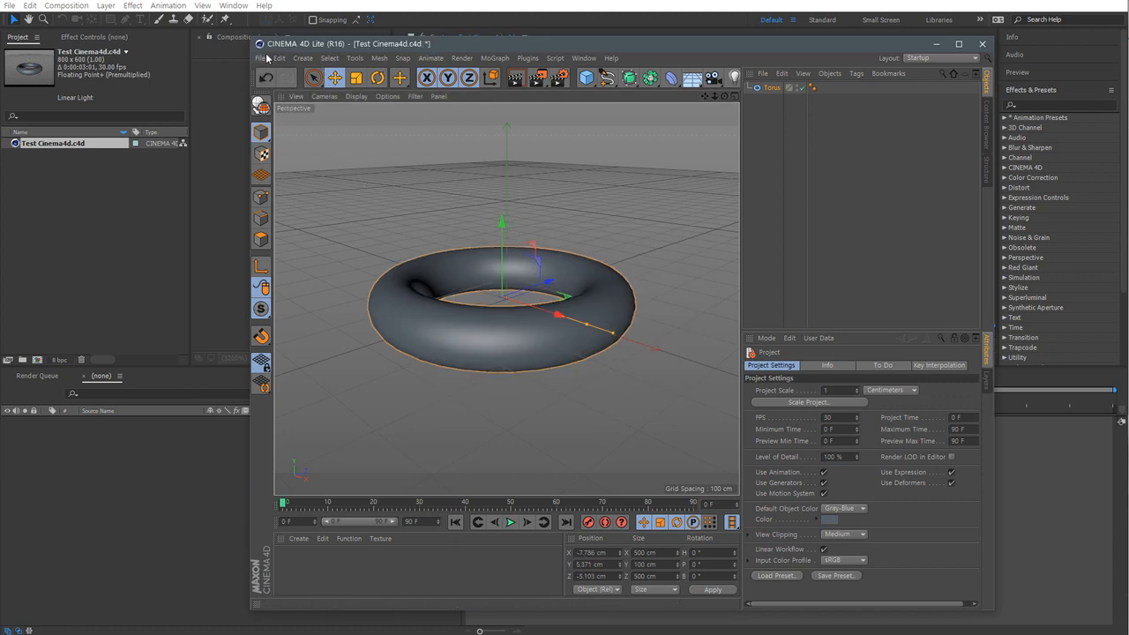
click(266, 58)
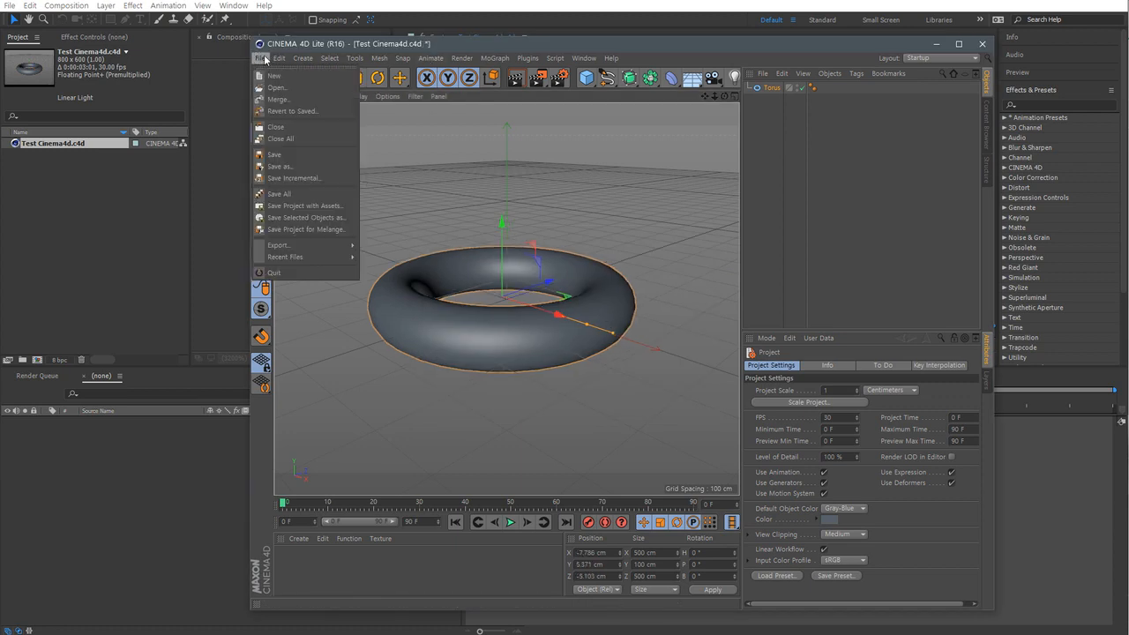
click(289, 275)
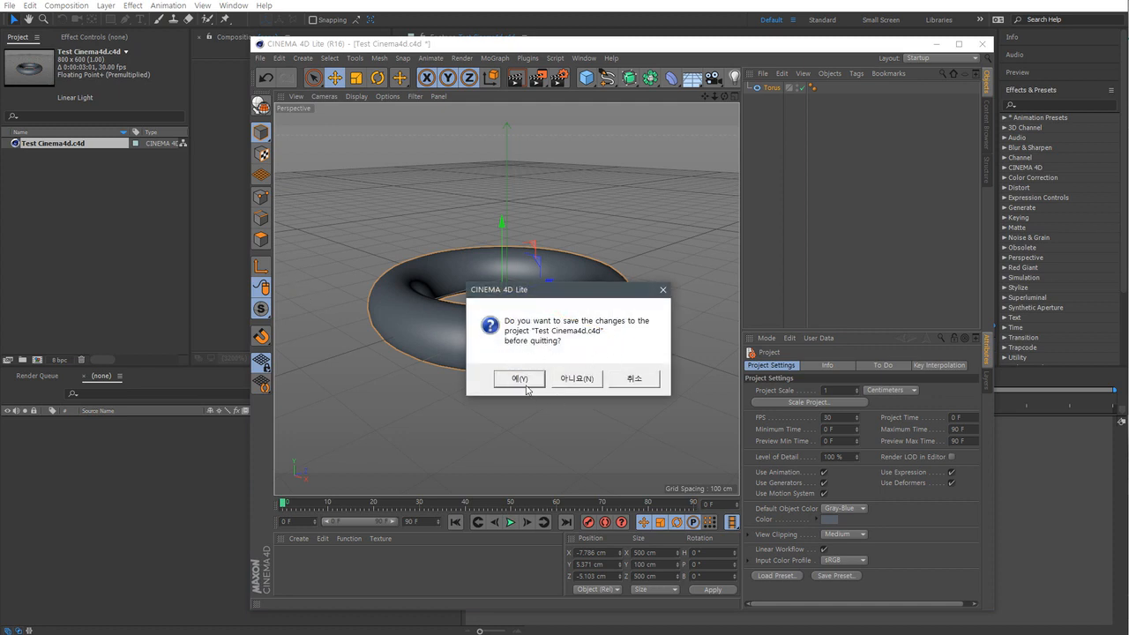
click(528, 380)
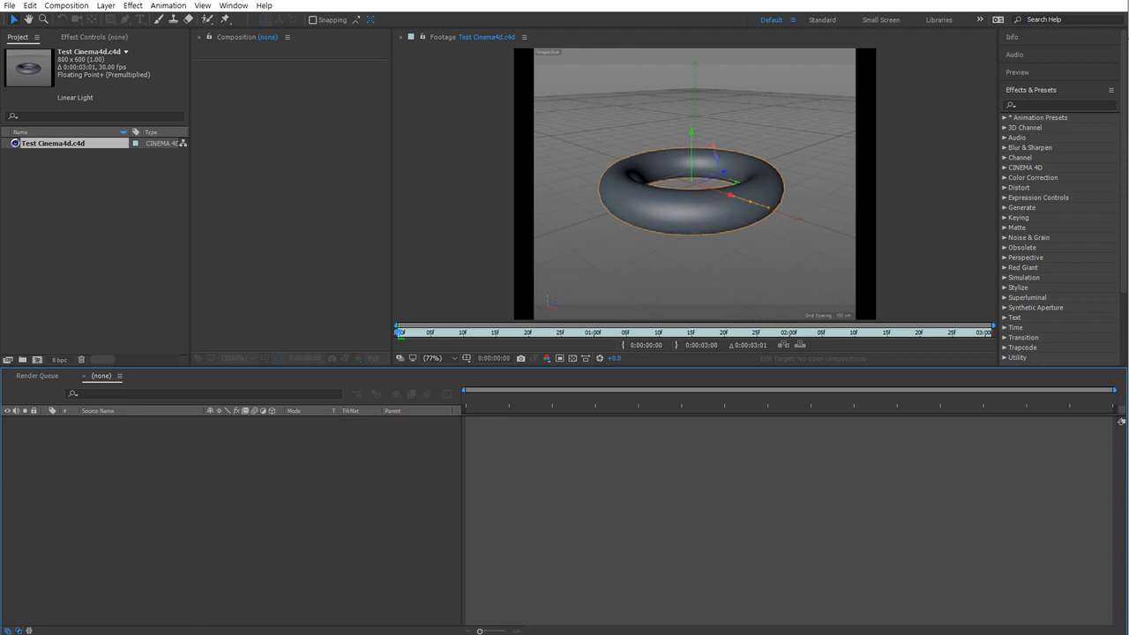
Switch to the browser and view the MAXON demo version download page, highlighting the R18 release in its heading
key(alt+Tab)
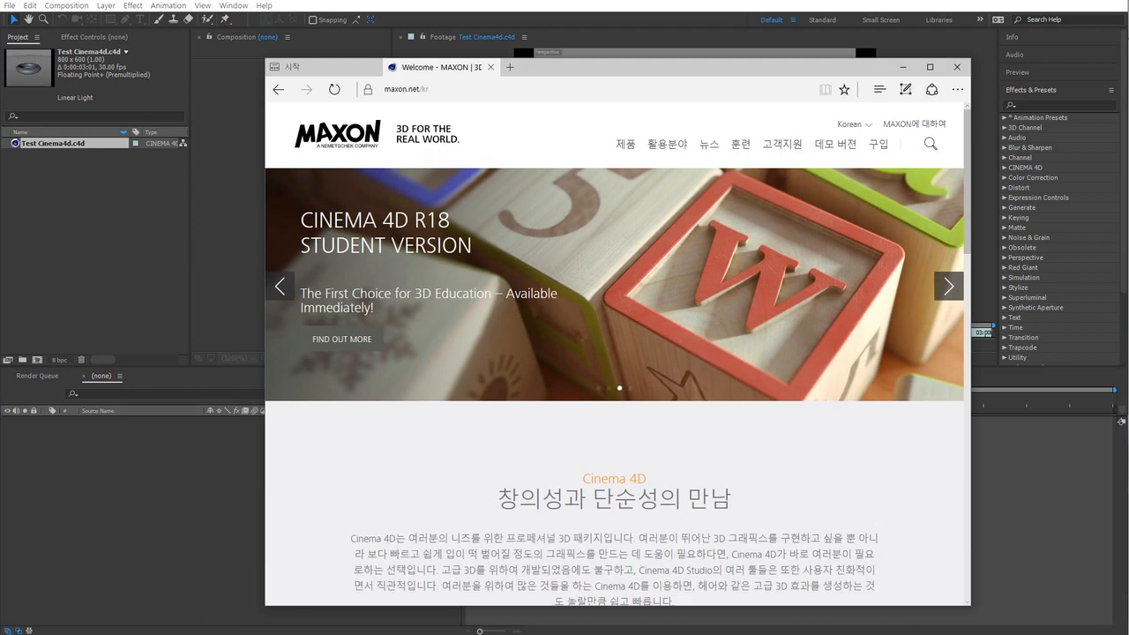
click(433, 96)
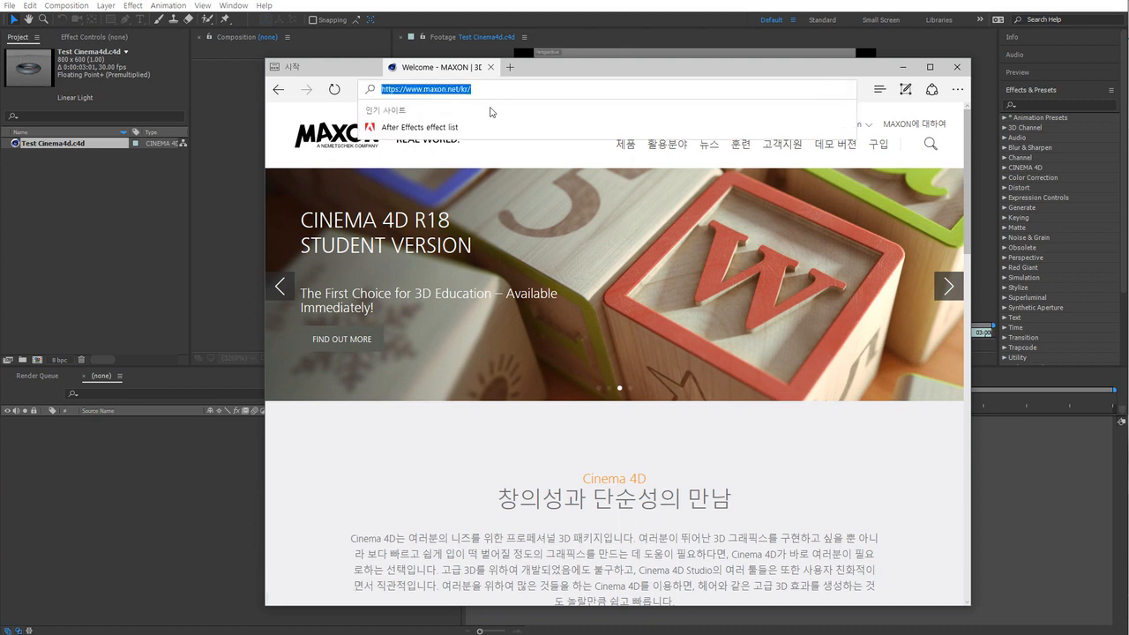
click(785, 479)
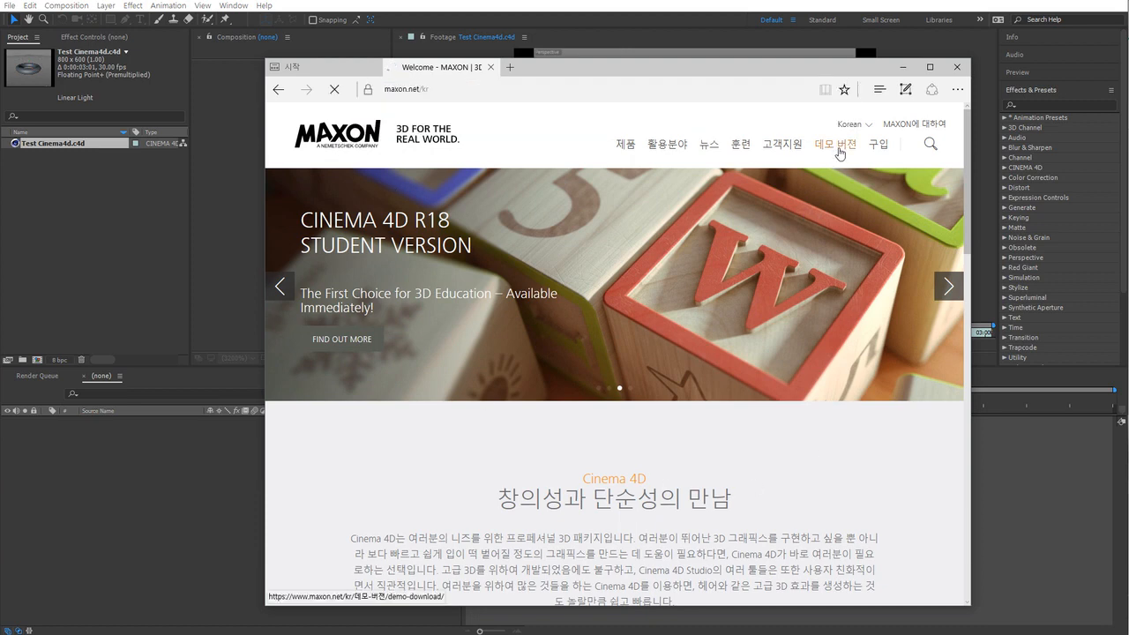
mouse_move(837, 148)
click(798, 175)
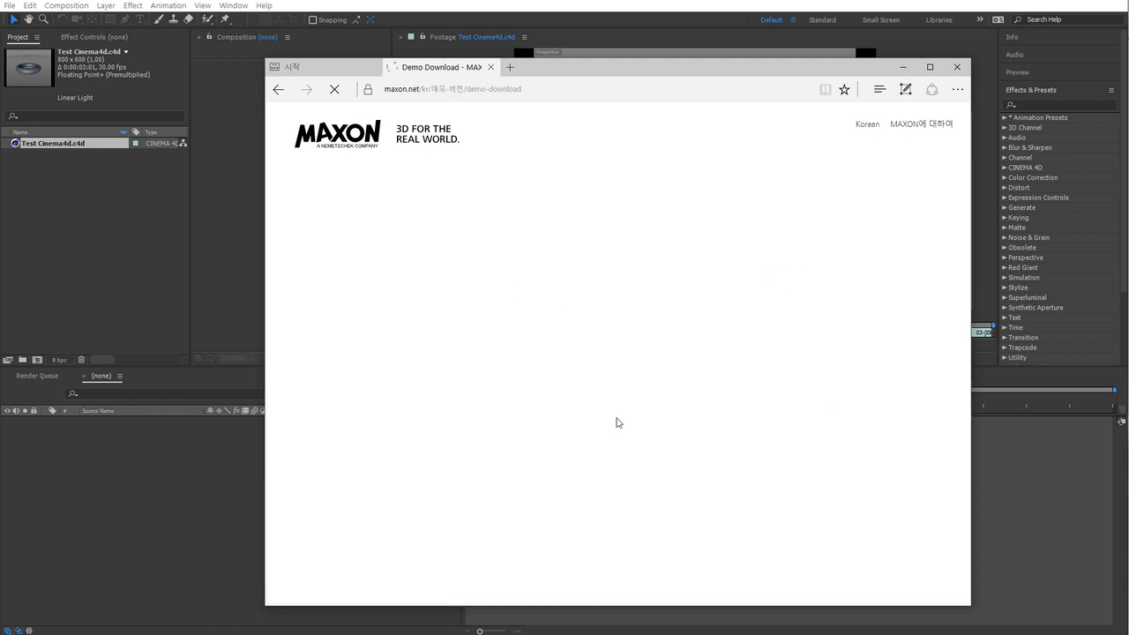
scroll(634, 440, down, 3)
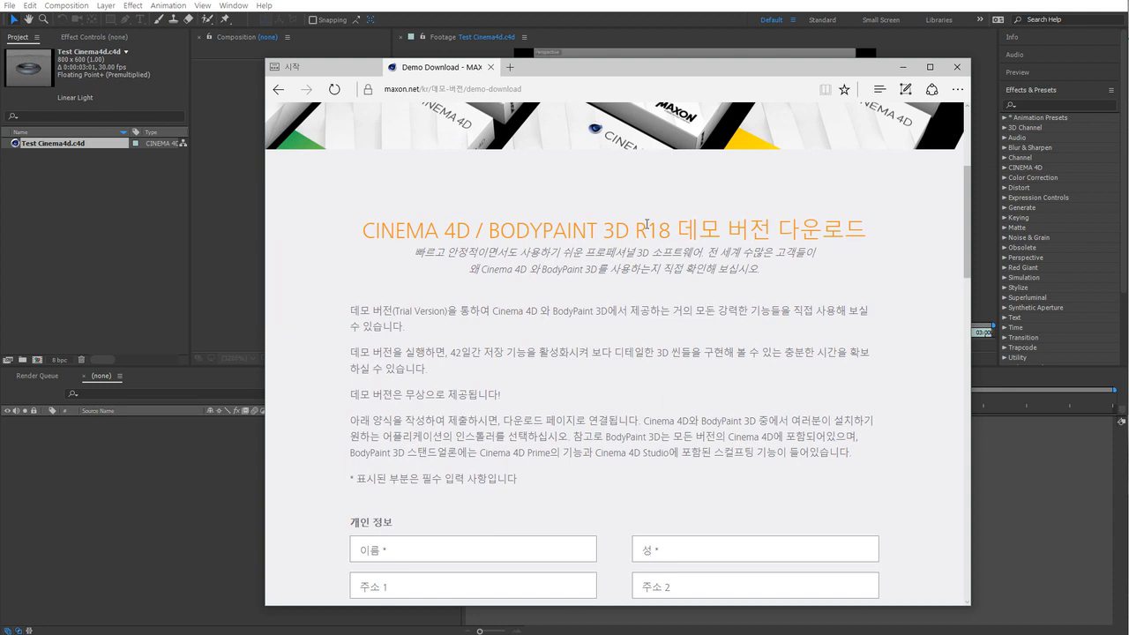
drag(636, 229, 675, 240)
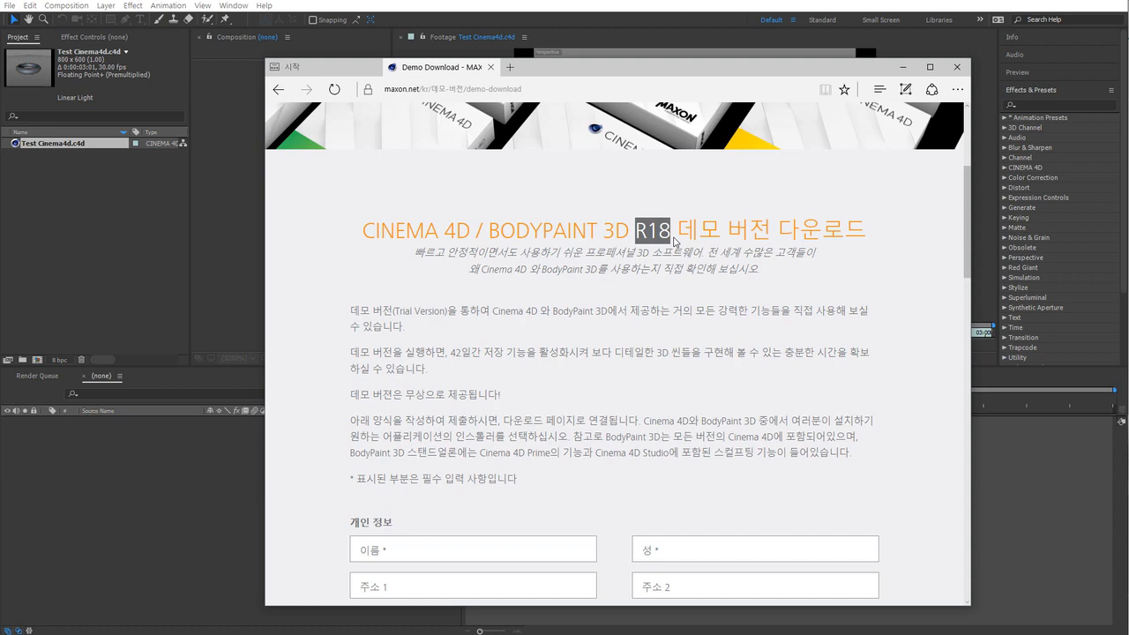
click(903, 68)
Create a 1280 x 720 composition in After Effects at 23.976 fps, five seconds long
click(57, 224)
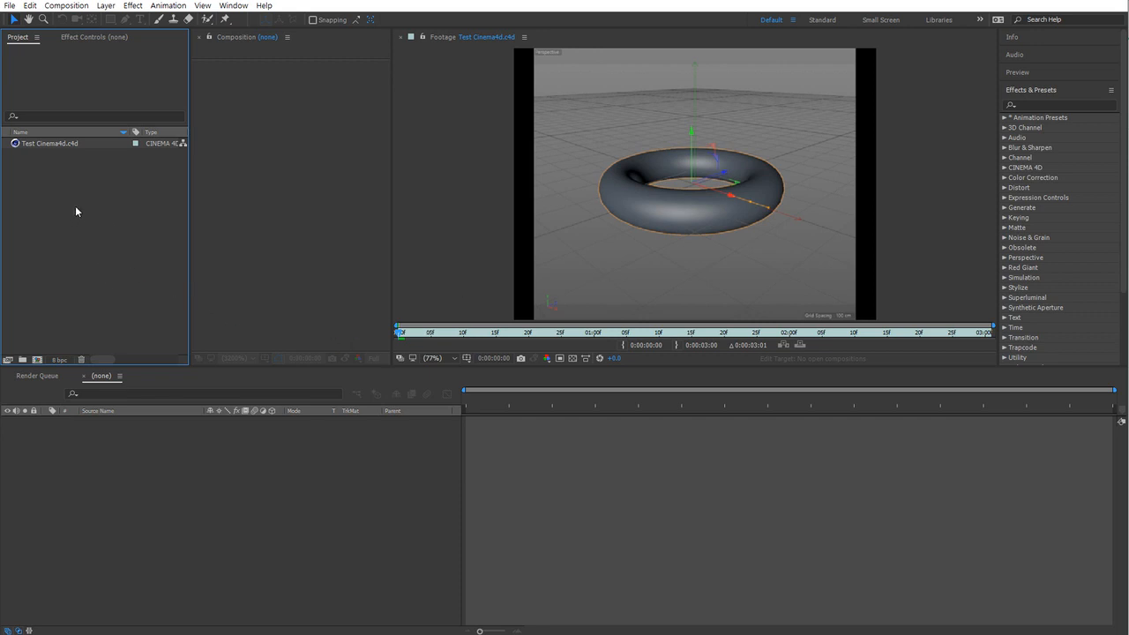
click(38, 359)
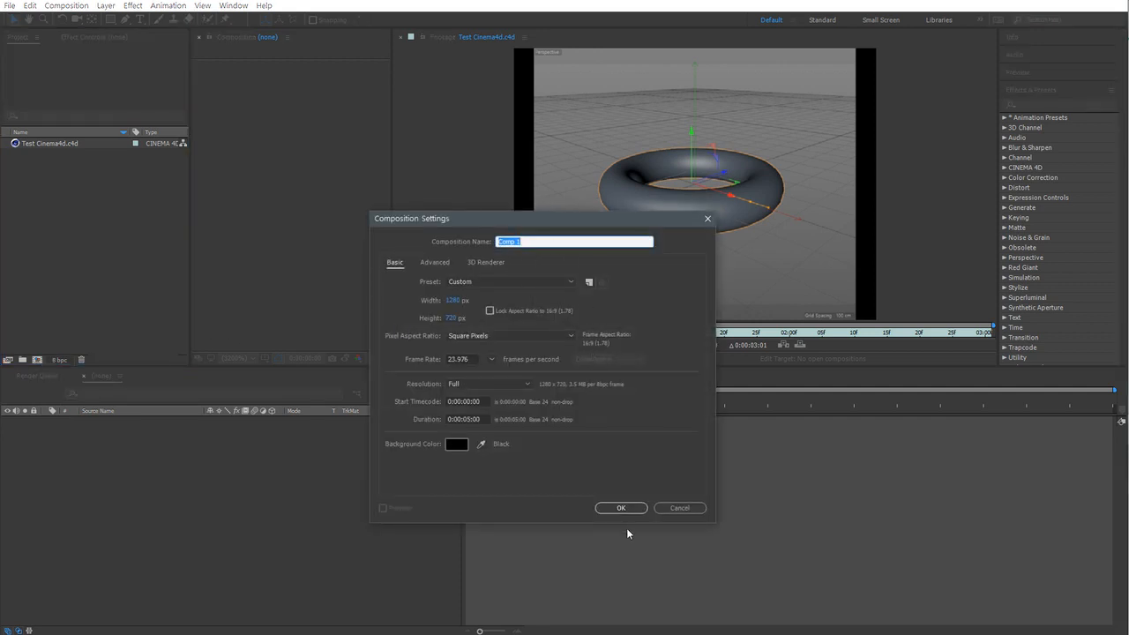
click(631, 511)
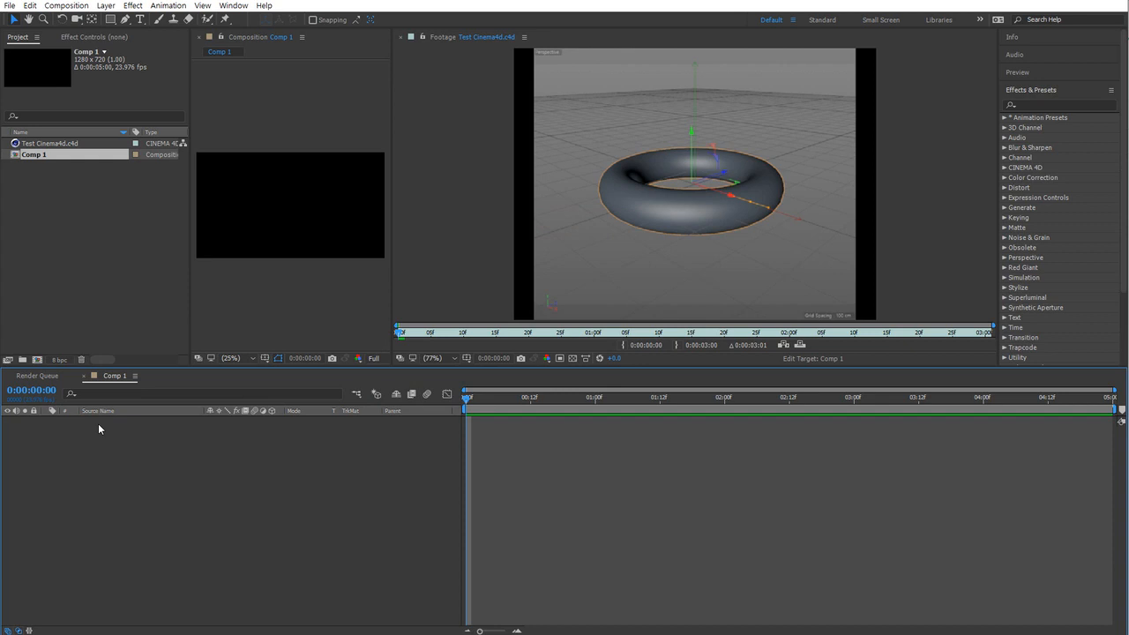
Open the settings of Comp 1 and set its 3D renderer to CINEMA 4D
click(134, 376)
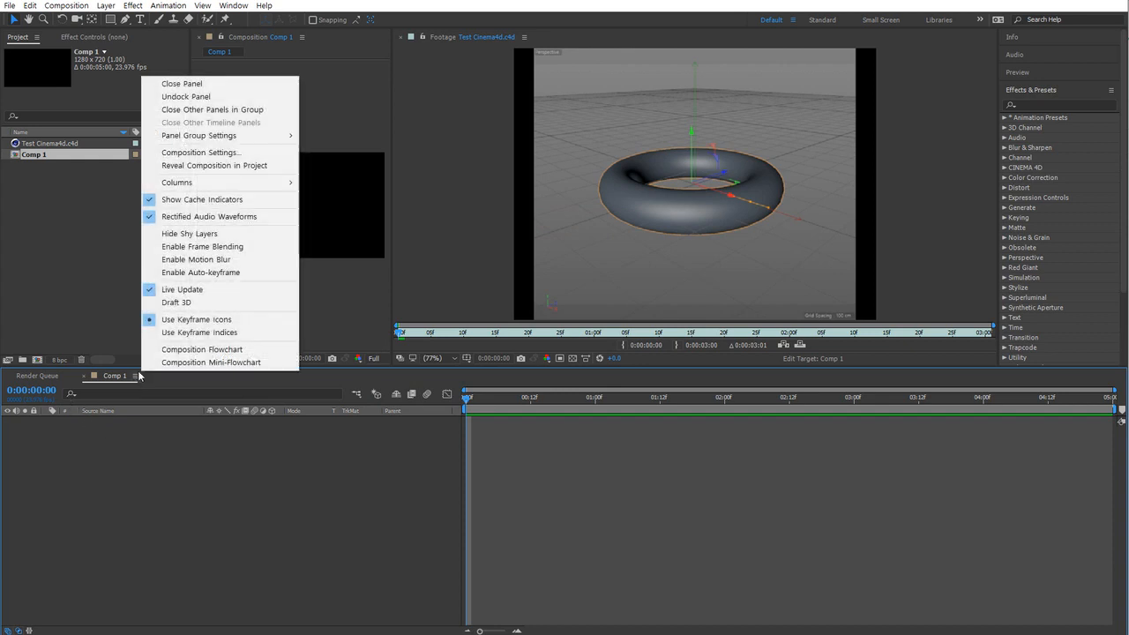
click(225, 154)
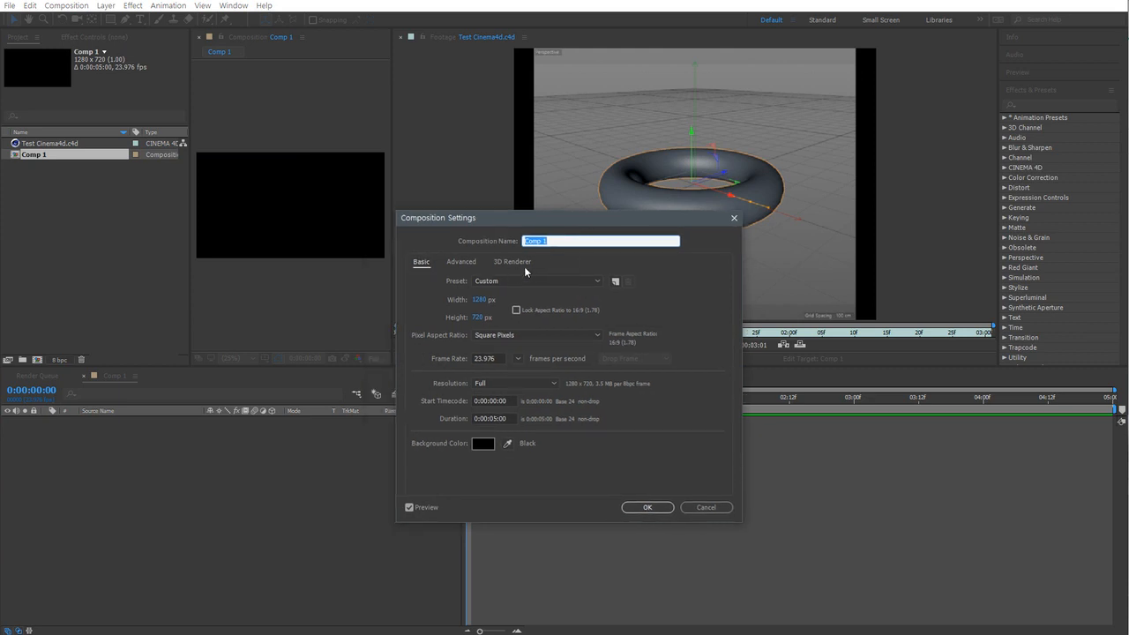
click(523, 262)
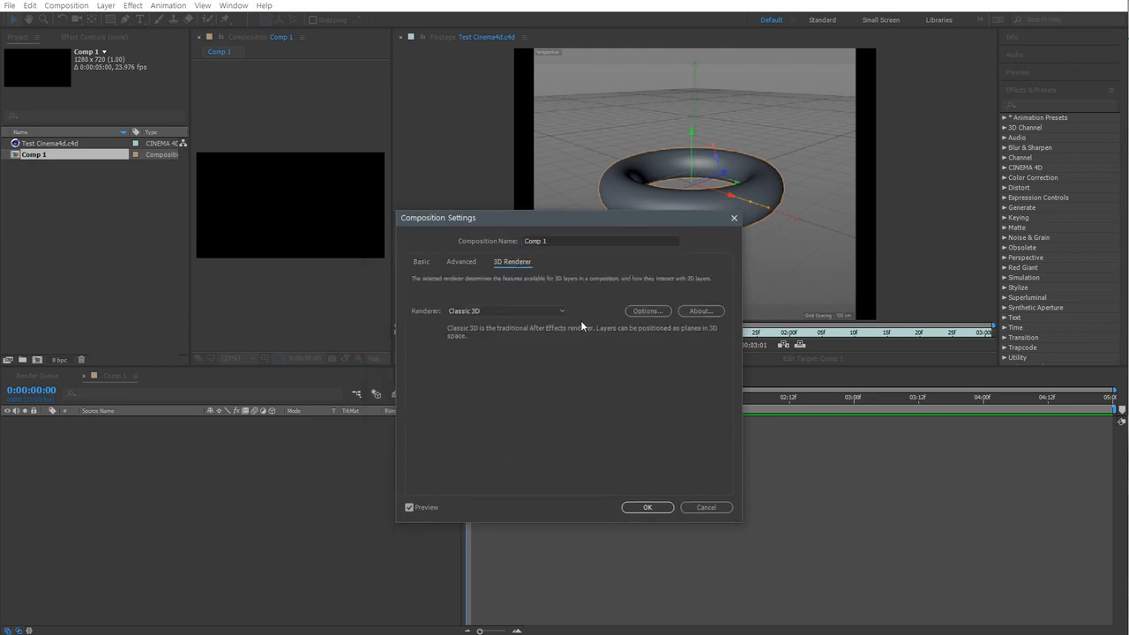
click(514, 319)
click(491, 338)
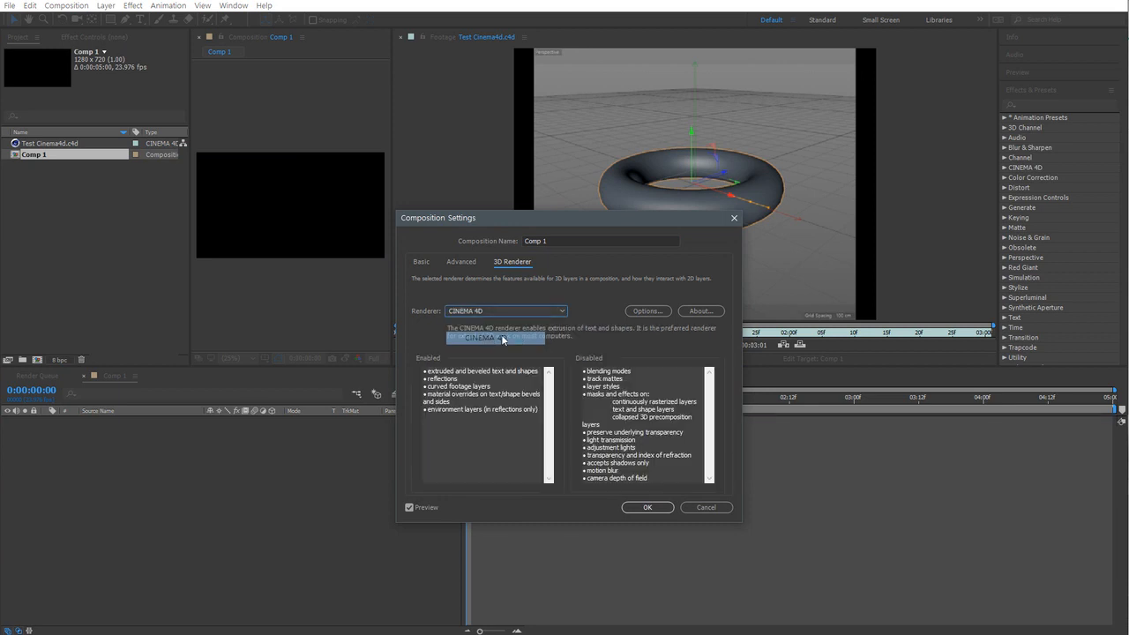
Open the Cinema 4D installation choices from the renderer options and move the dialog clear of the others
click(658, 315)
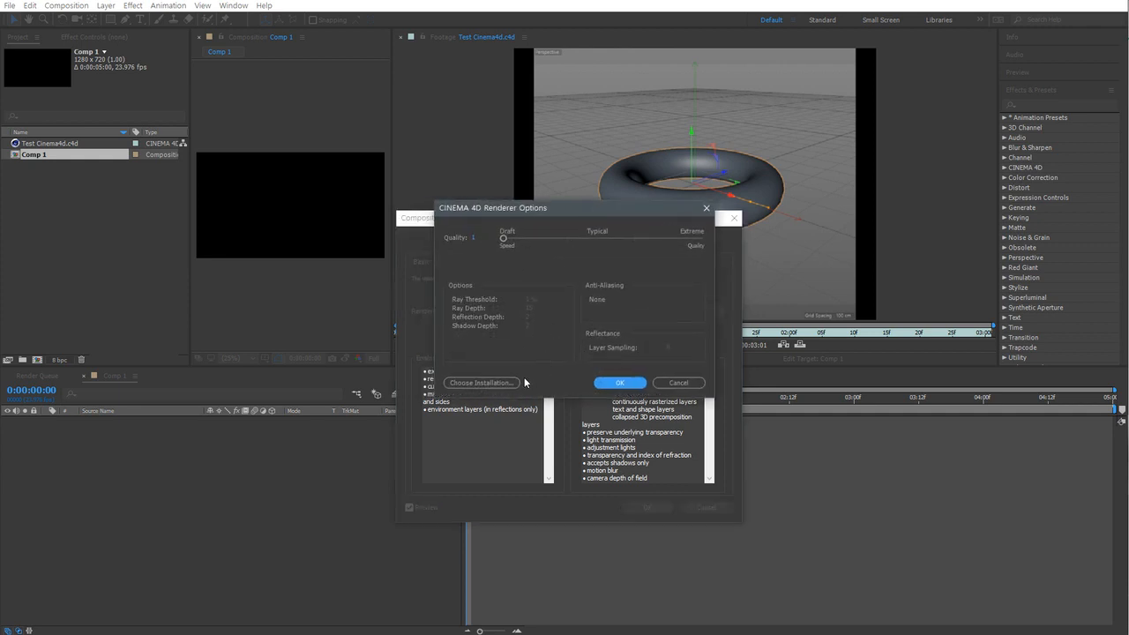
click(477, 382)
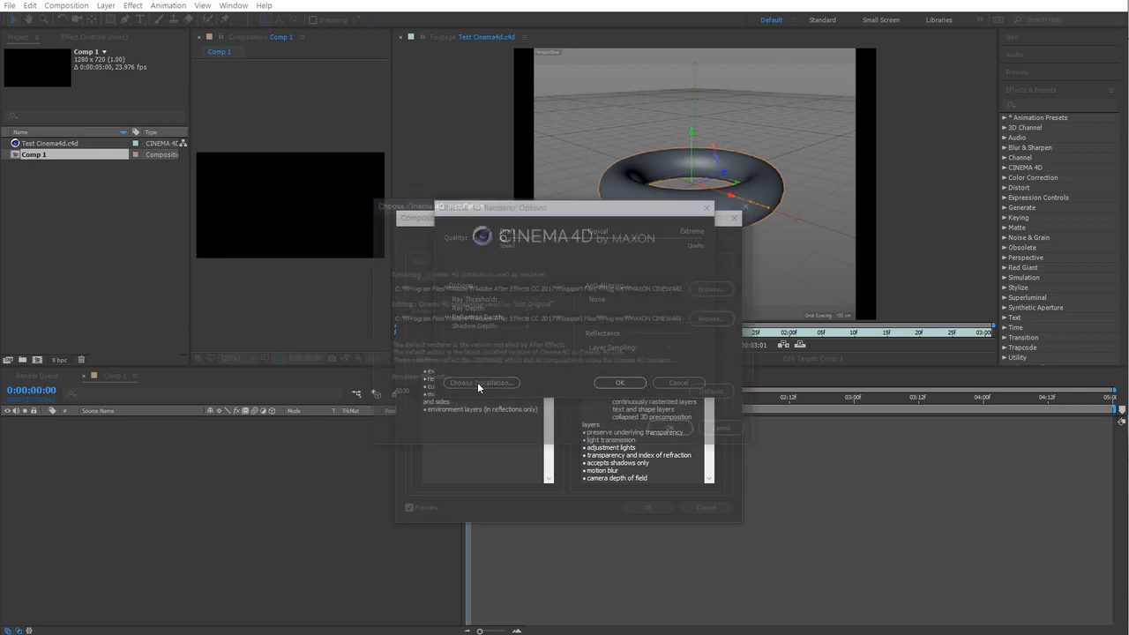
drag(617, 205, 743, 269)
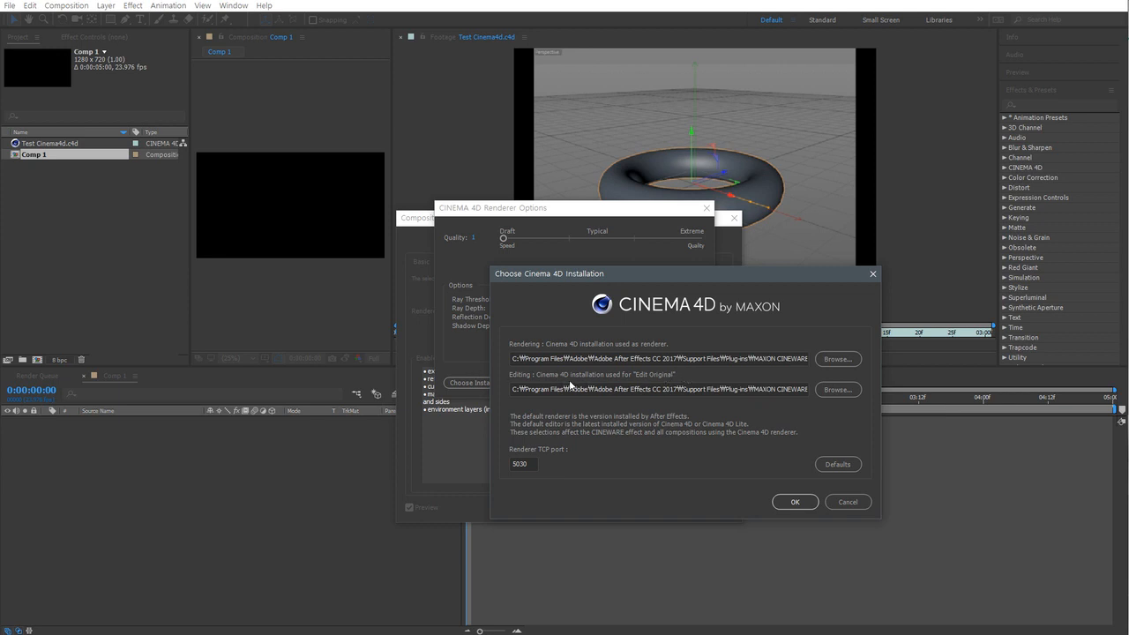
Examine the path of the Cinema 4D installation used for Edit Original, highlighting its Support Files and Plug-ins part
drag(538, 391, 796, 398)
click(691, 389)
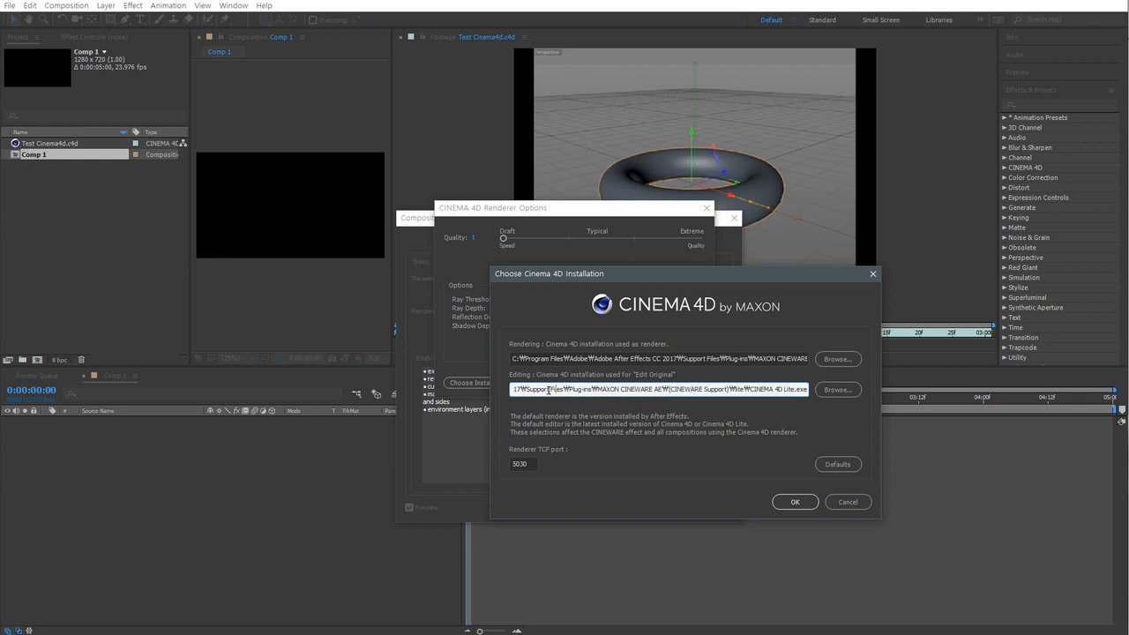
key(Left)
key(Left)
key(Left)
key(Left)
key(Left)
key(Left)
key(Left)
key(Left)
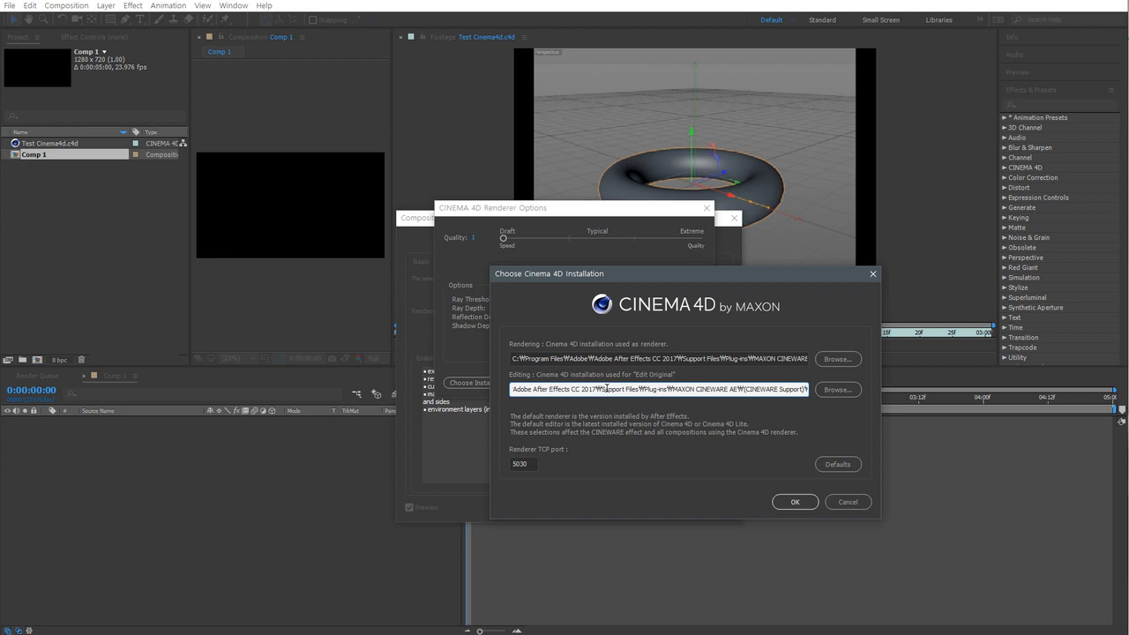
drag(597, 390, 678, 391)
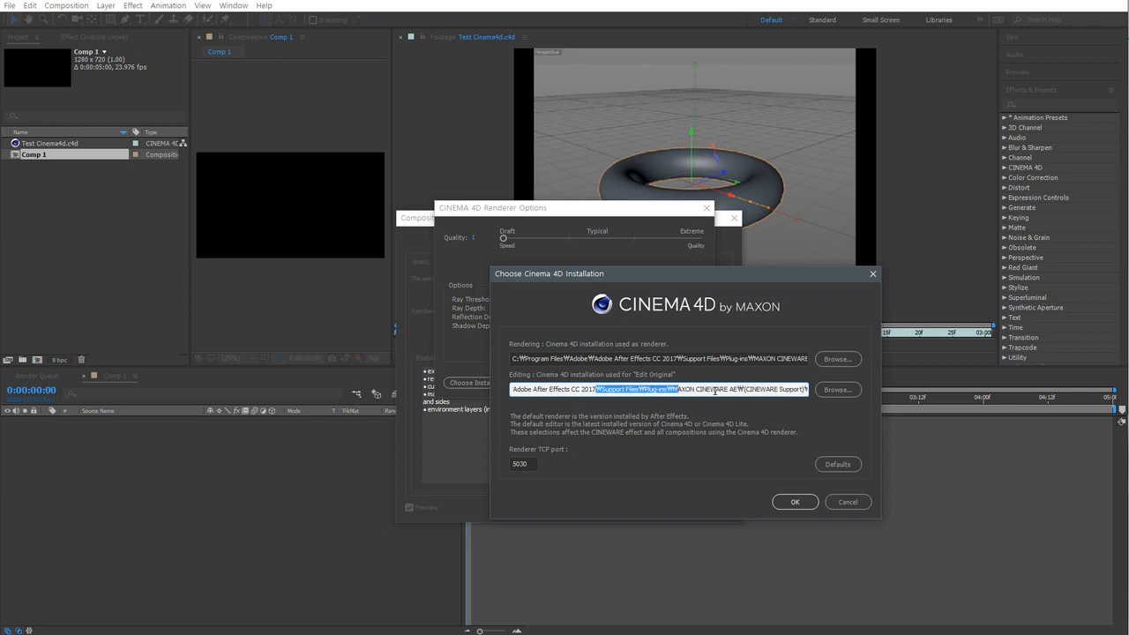
click(717, 390)
Switch to File Explorer and locate CINEMA 4D Lite.exe in the CINEWARE lite folder
click(127, 634)
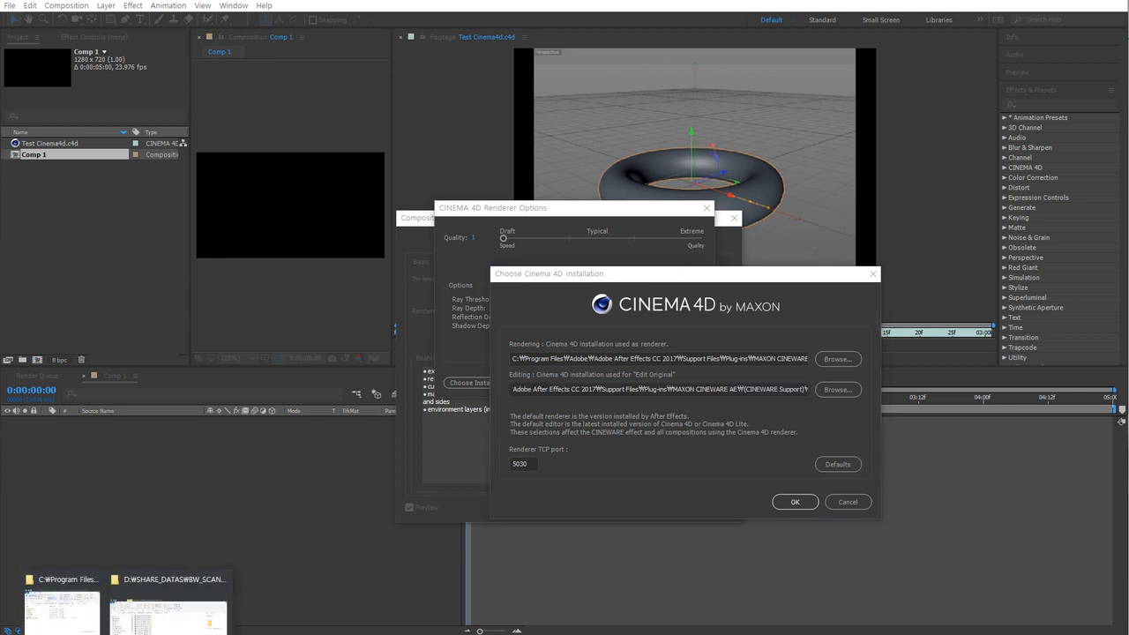
click(62, 609)
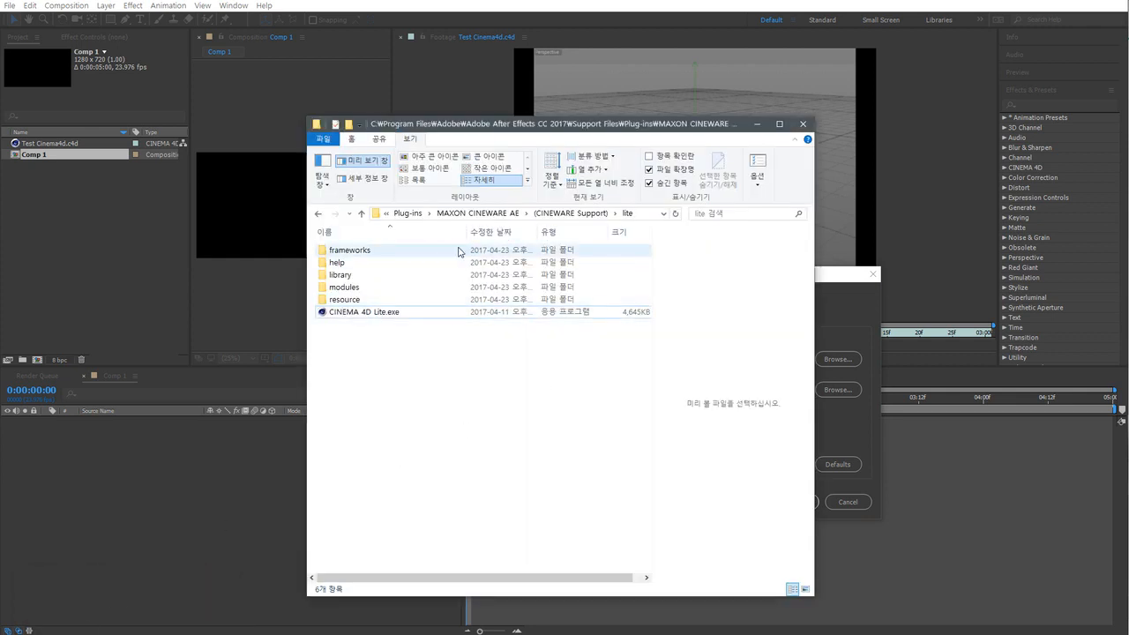
click(388, 313)
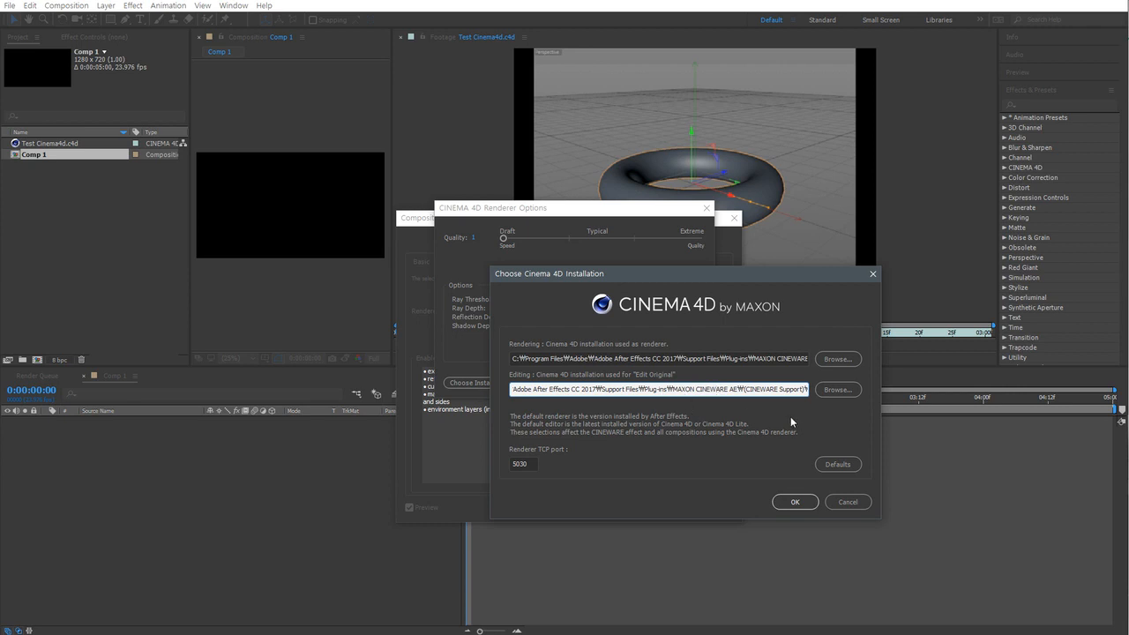
Browse for the Cinema 4D installation used for Edit Original and go to the MAXON folder in Program Files on drive C
click(837, 388)
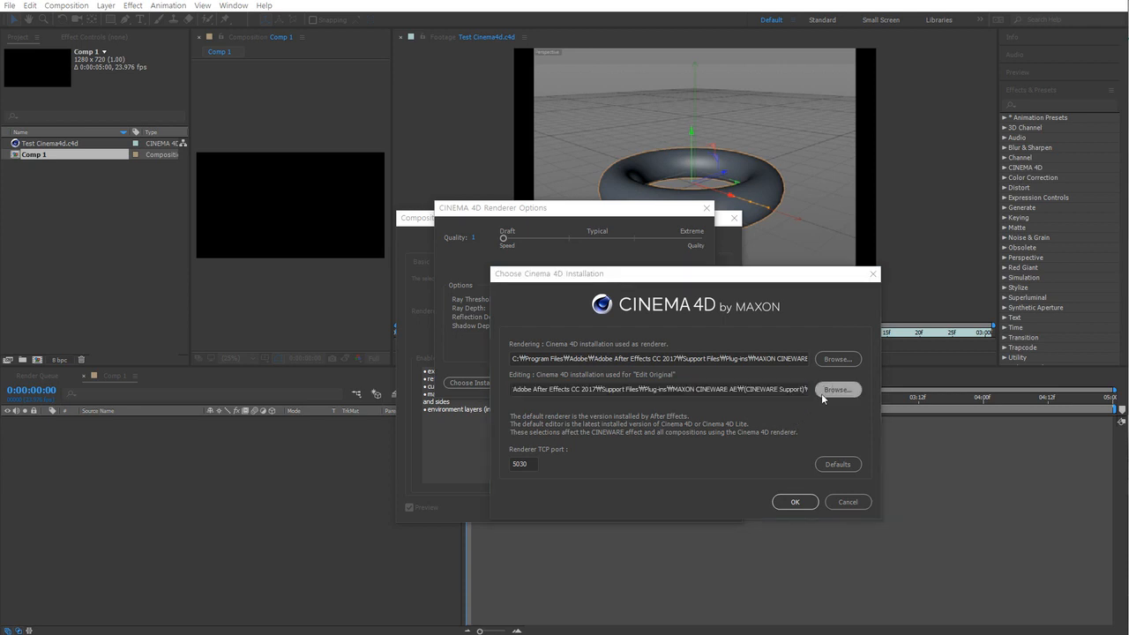
drag(639, 283, 449, 244)
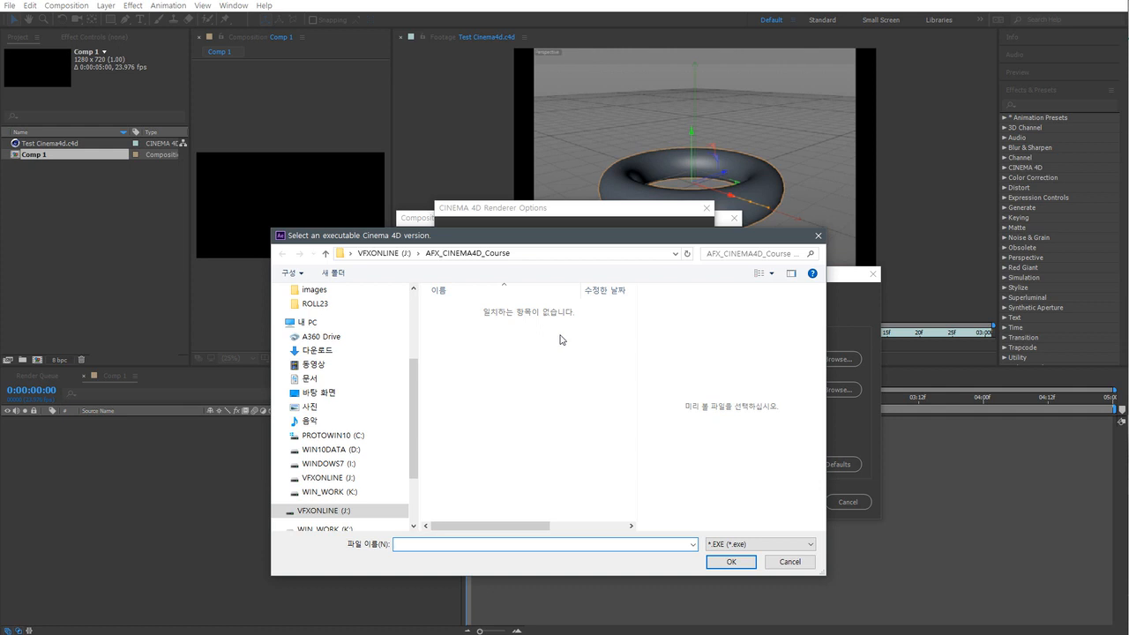
click(388, 435)
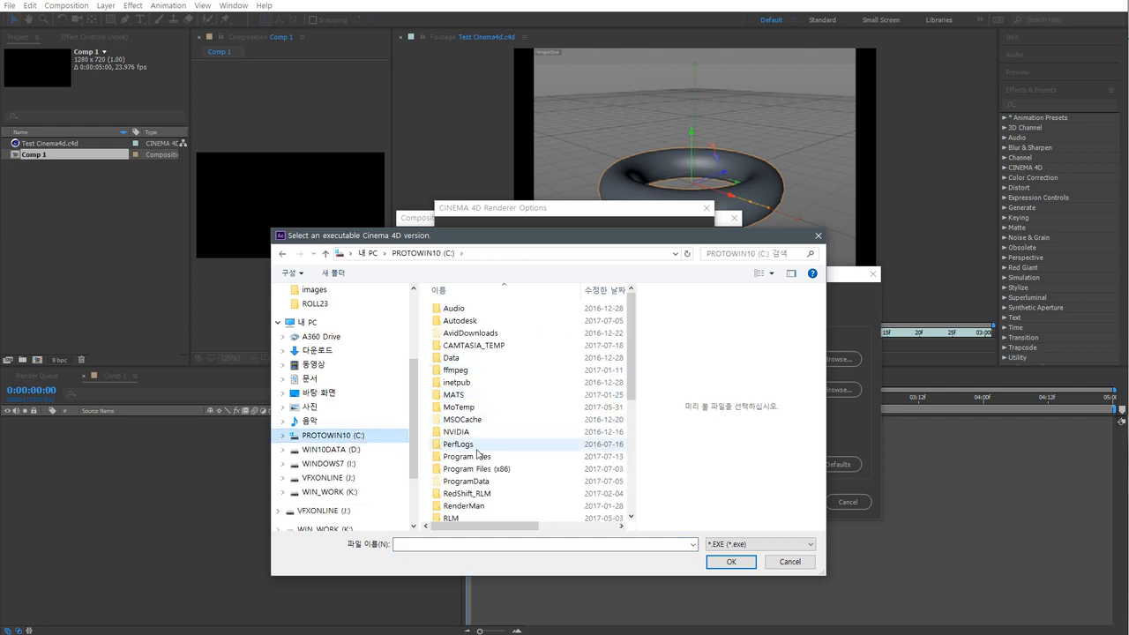
double_click(477, 455)
scroll(477, 436, down, 6)
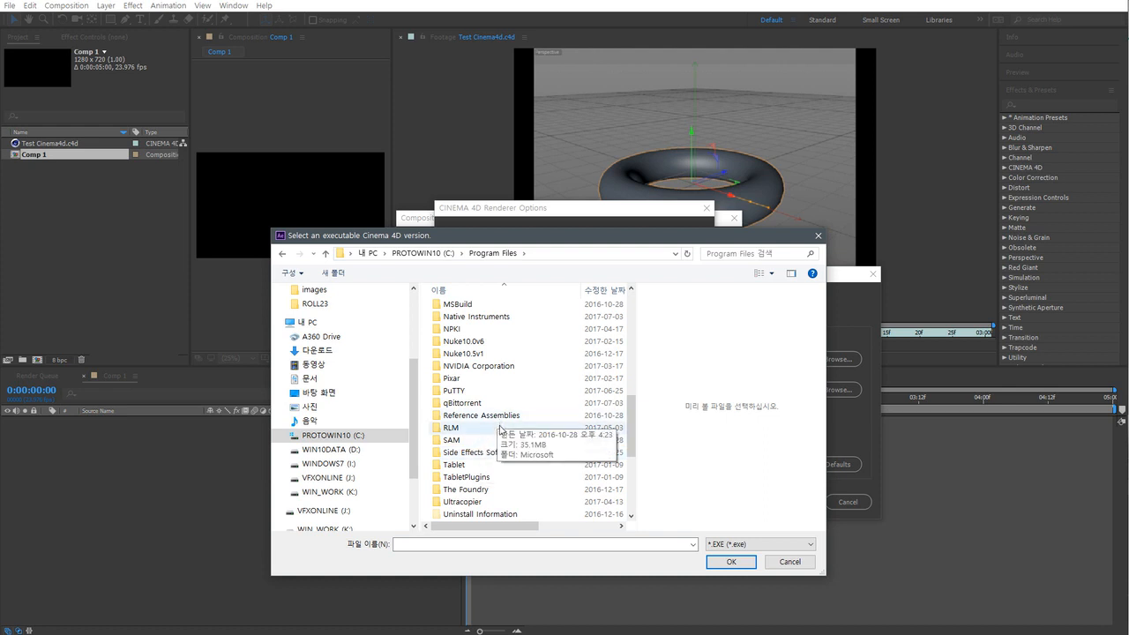
scroll(498, 430, down, 3)
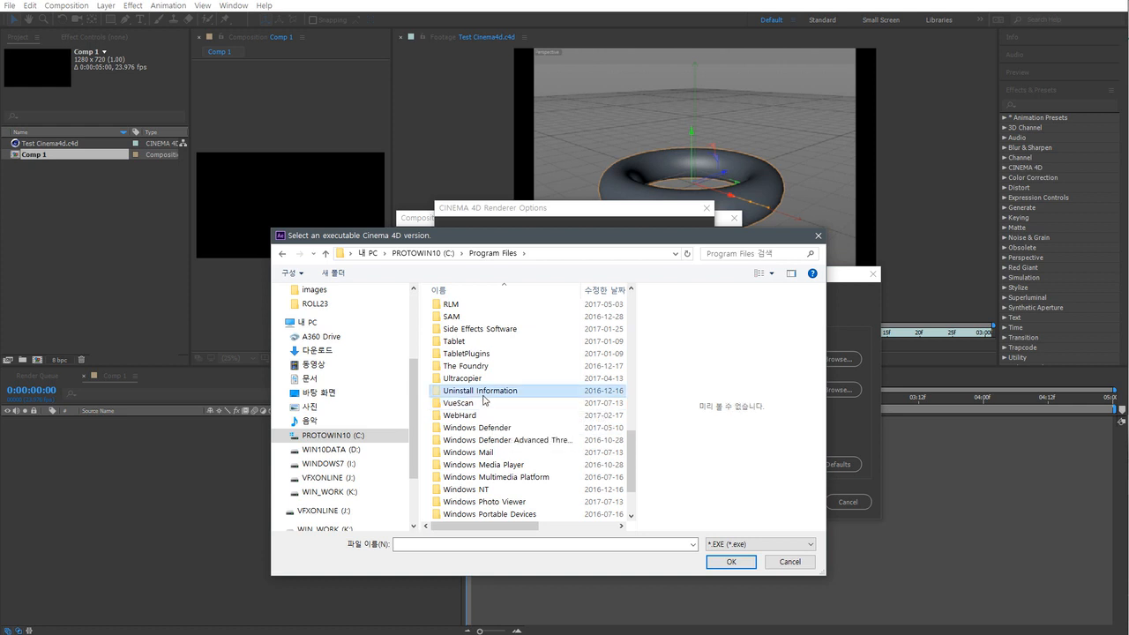
key(m)
double_click(501, 330)
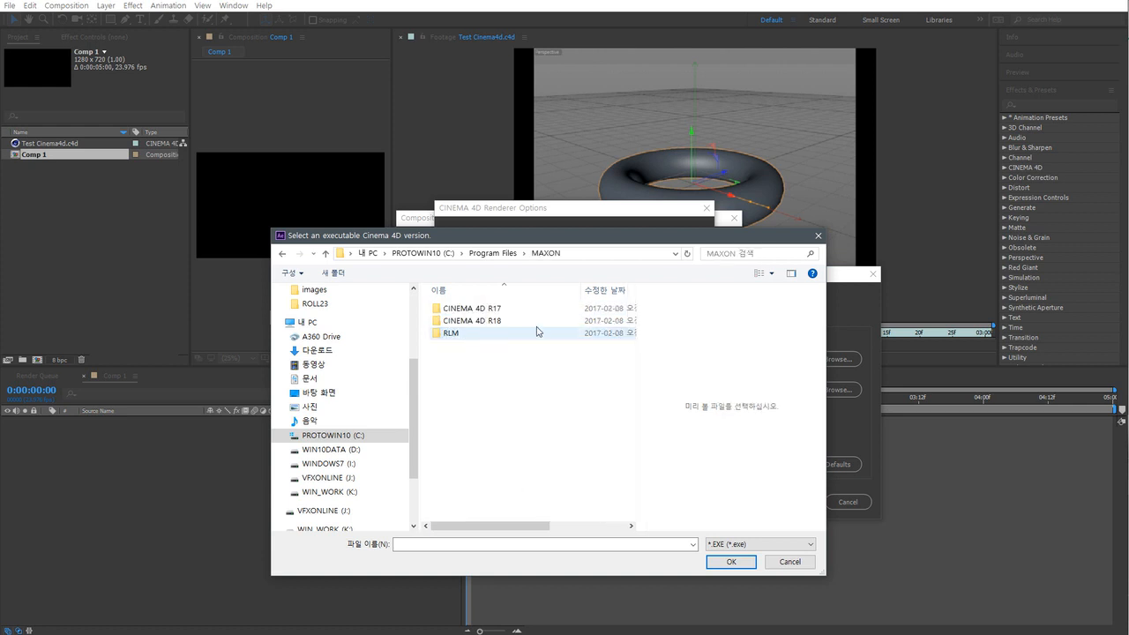
Choose CINEMA 4D.exe from the CINEMA 4D R17 folder as the editing installation
click(502, 311)
click(505, 319)
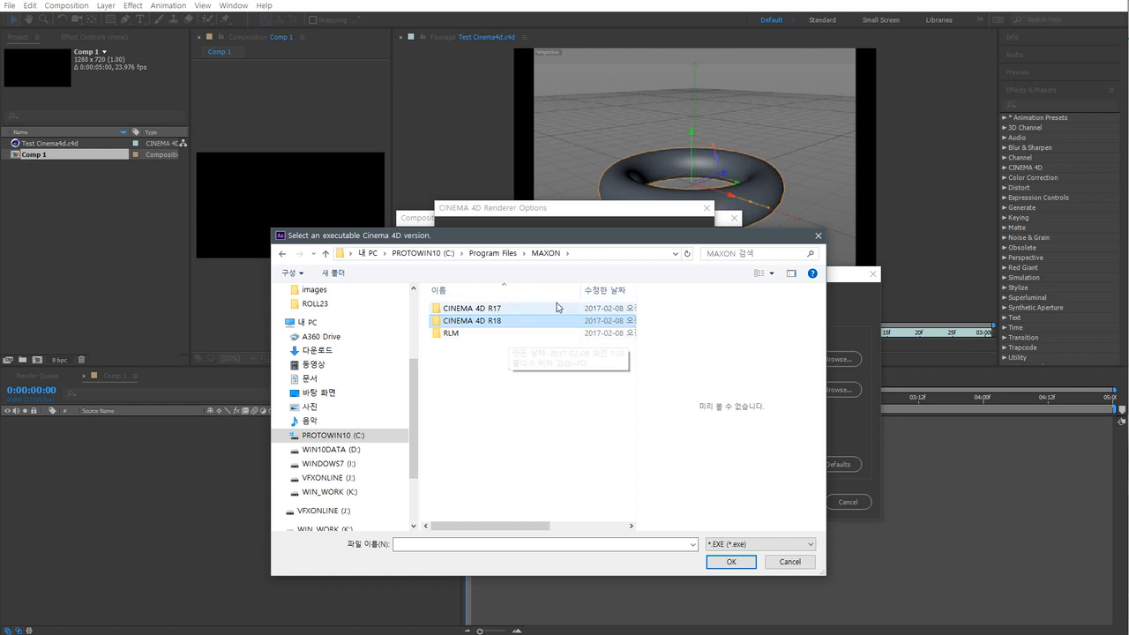
double_click(508, 310)
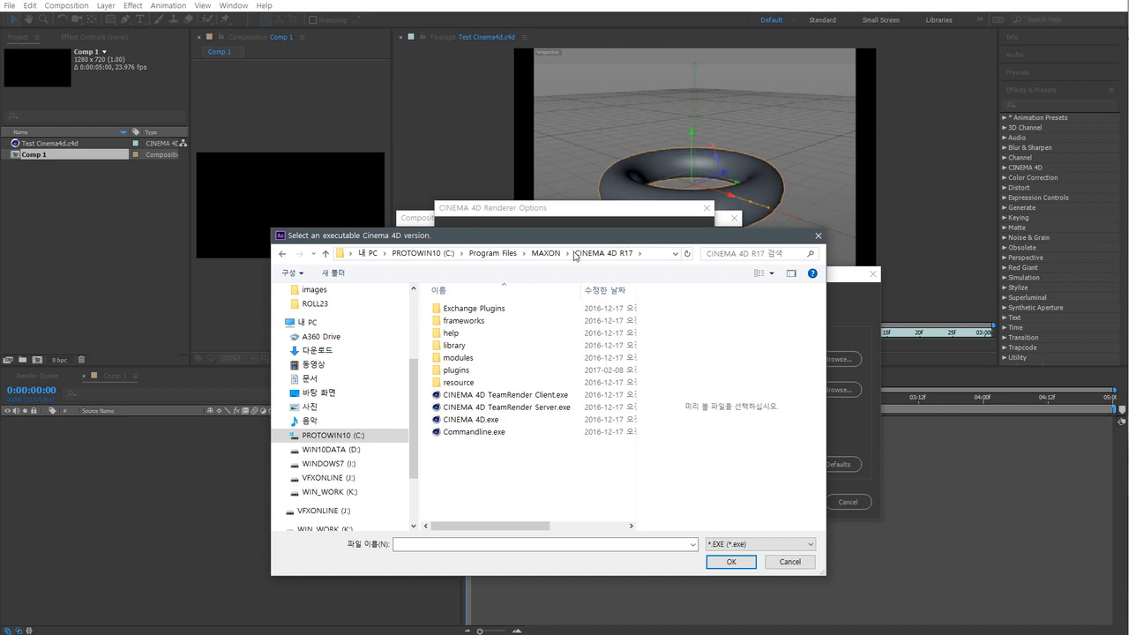
click(482, 427)
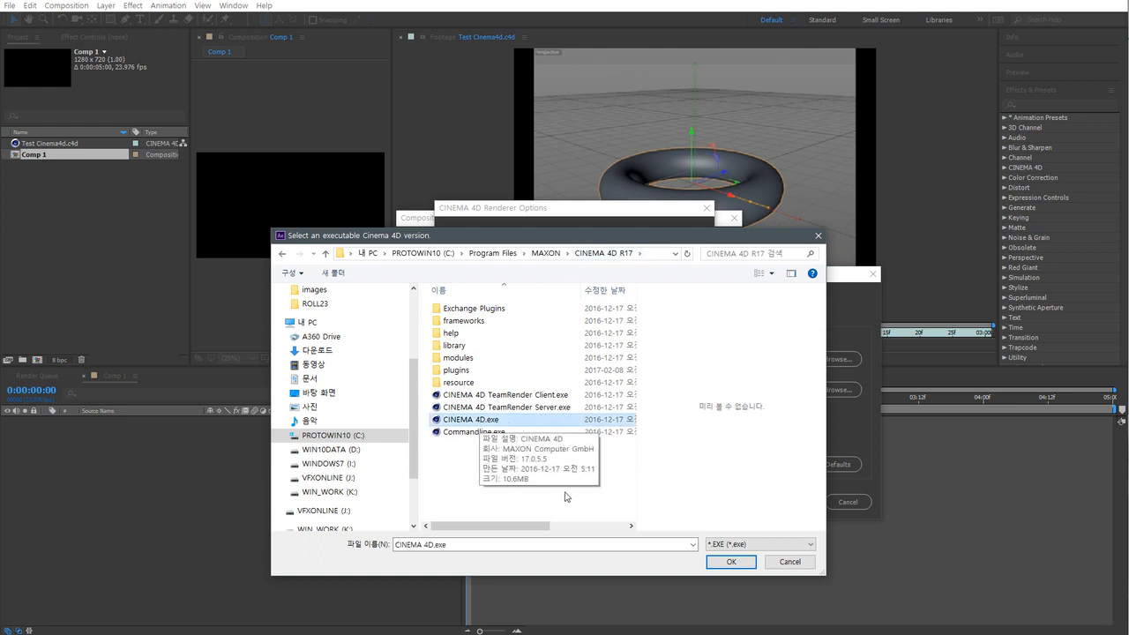
click(728, 561)
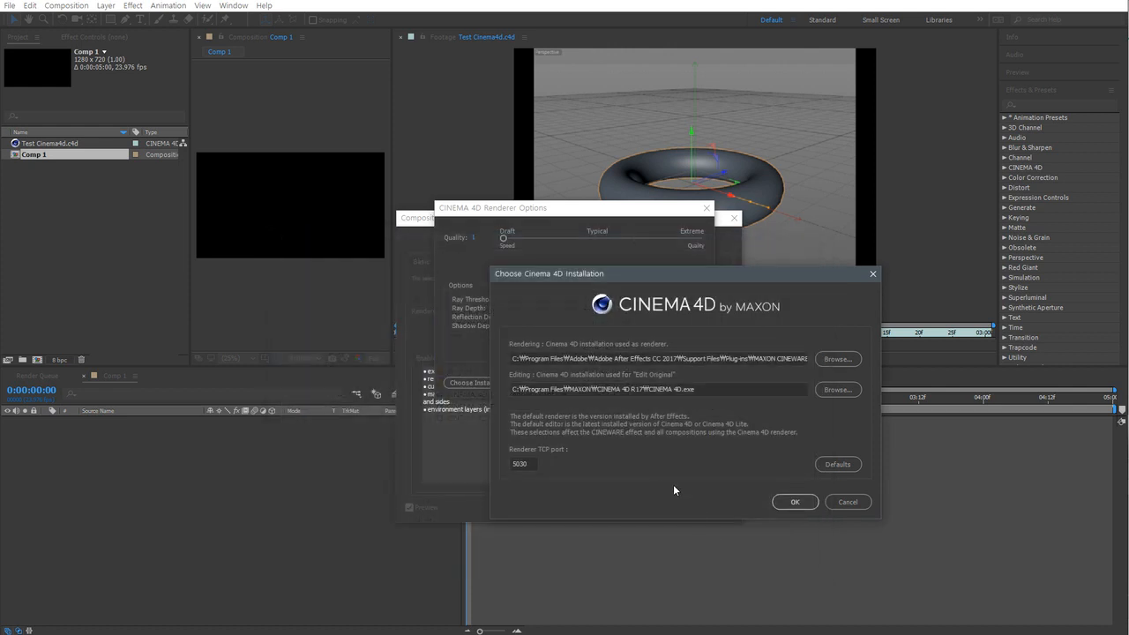
Apply the installation choice, acknowledge the restart note, and accept the renderer options and composition settings
click(793, 503)
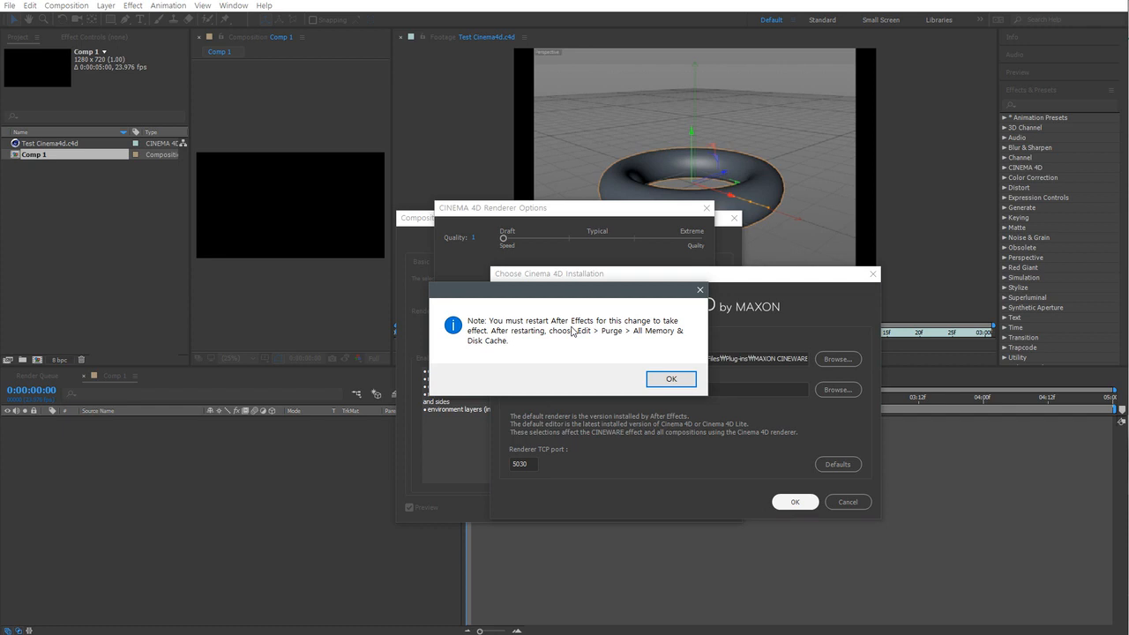
click(671, 378)
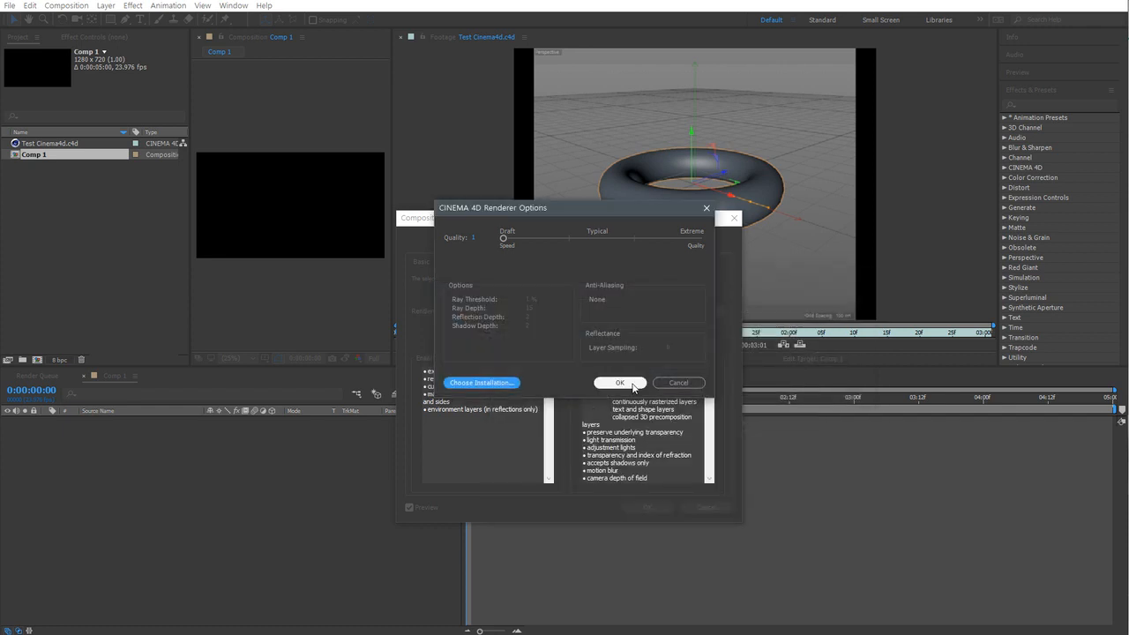
click(633, 384)
click(645, 507)
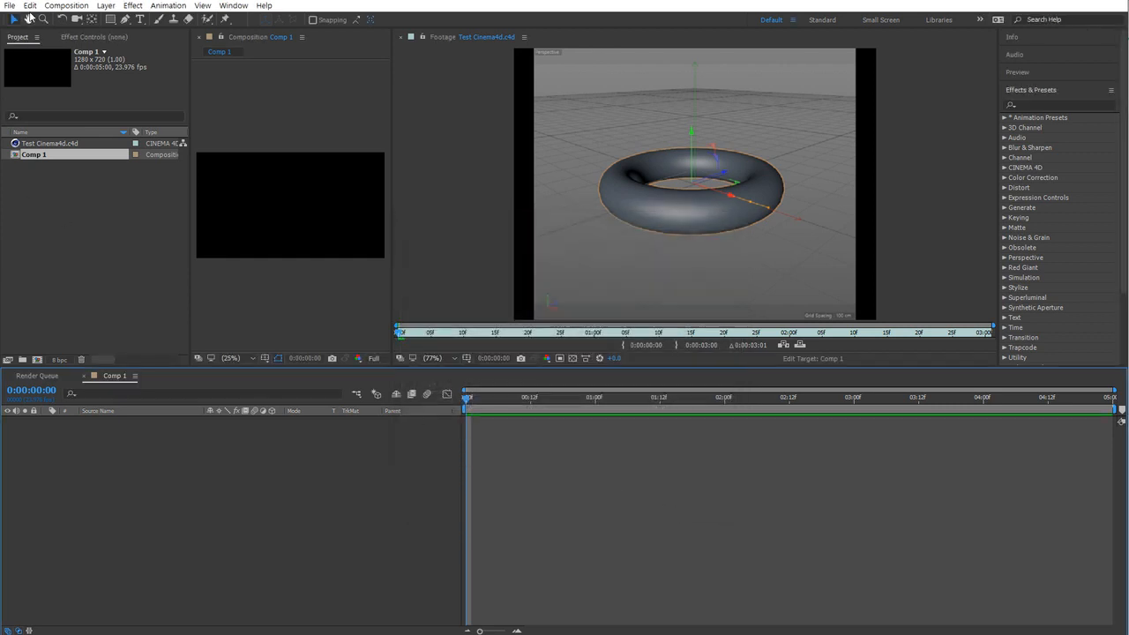
Exit After Effects, saving the project as "test C4d project v01" in the AFX_CINEMA4D_Course folder
click(11, 9)
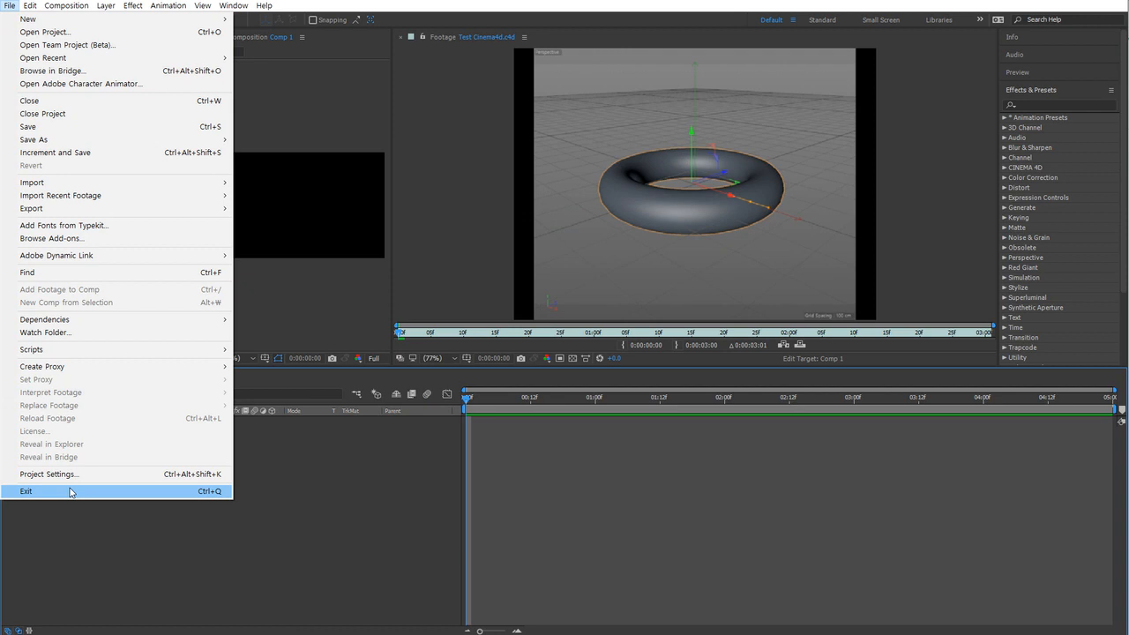
click(71, 491)
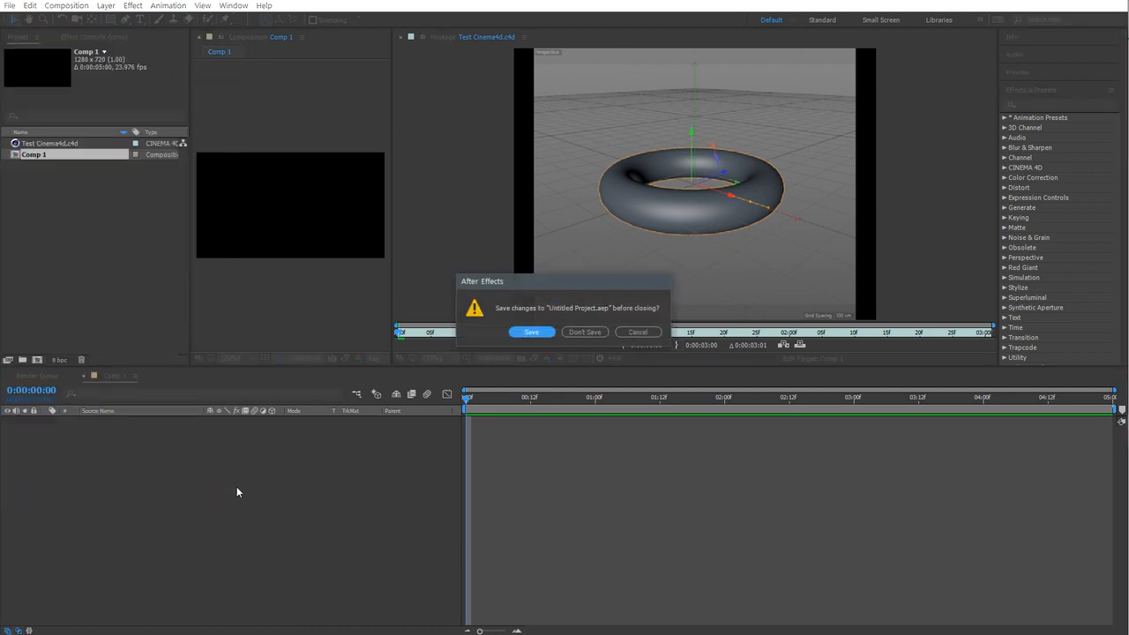
click(531, 332)
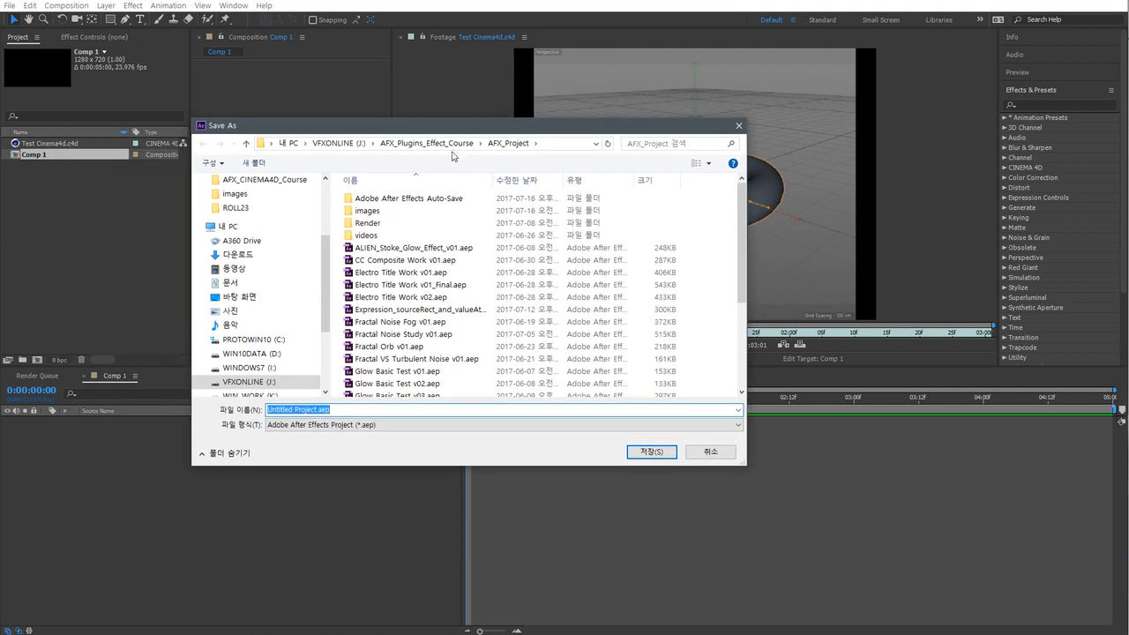
click(420, 147)
click(369, 146)
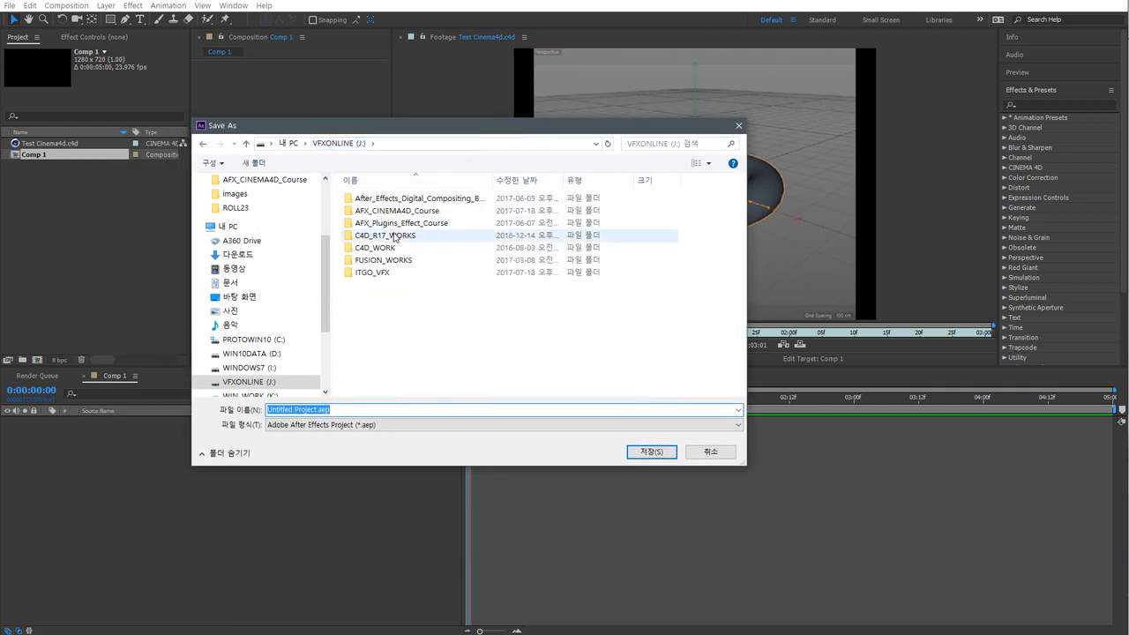
double_click(397, 211)
click(339, 410)
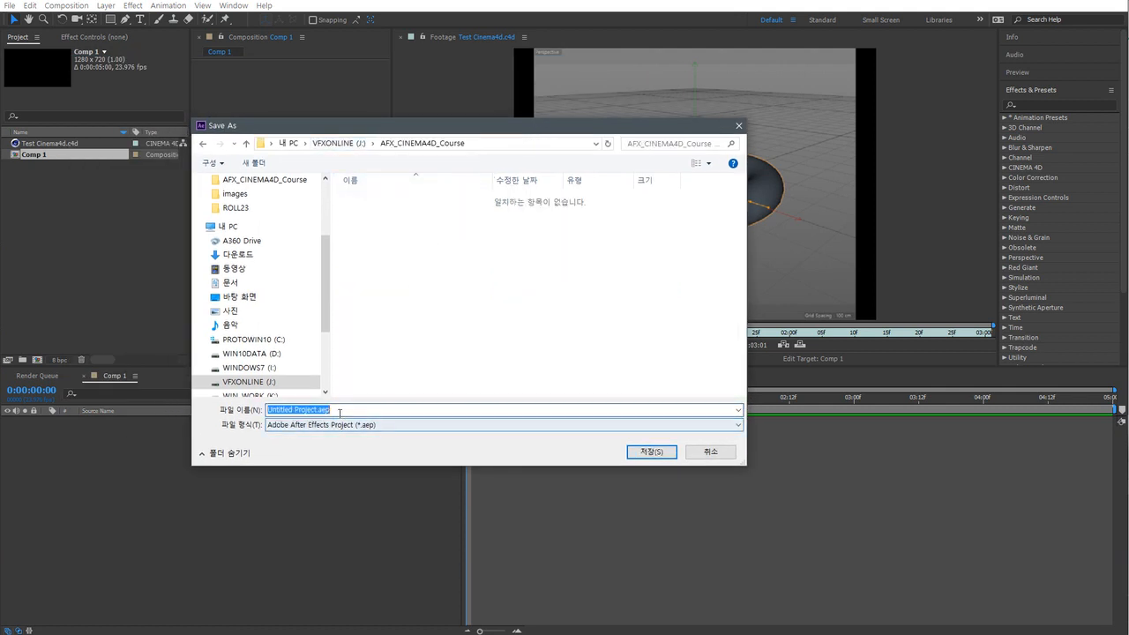
drag(316, 410, 121, 407)
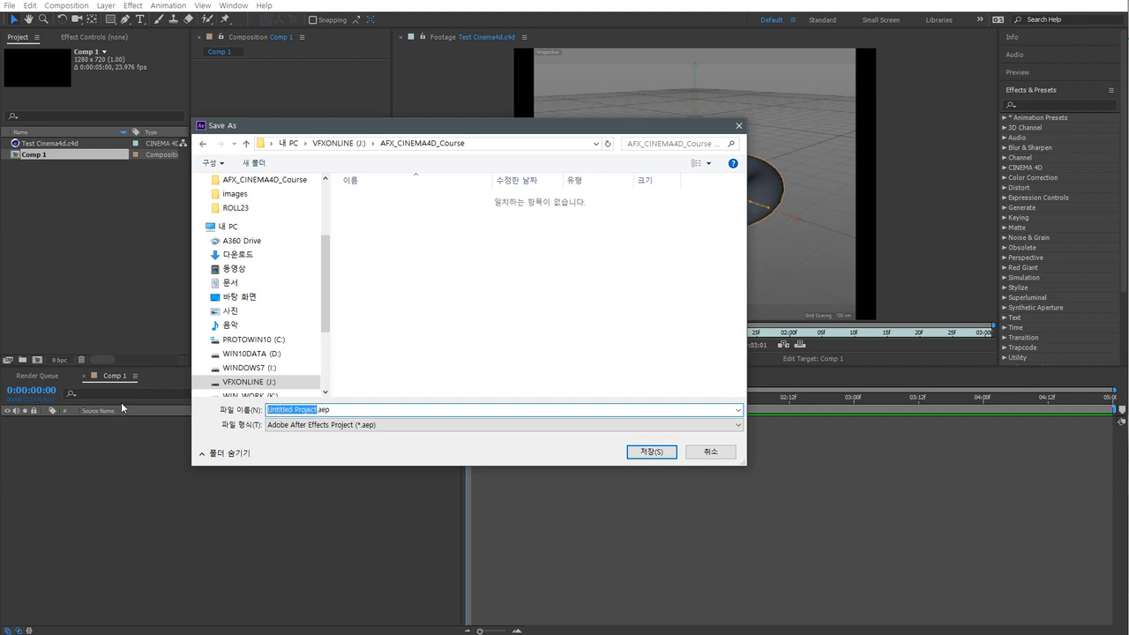
text(test C4d project v01)
click(640, 452)
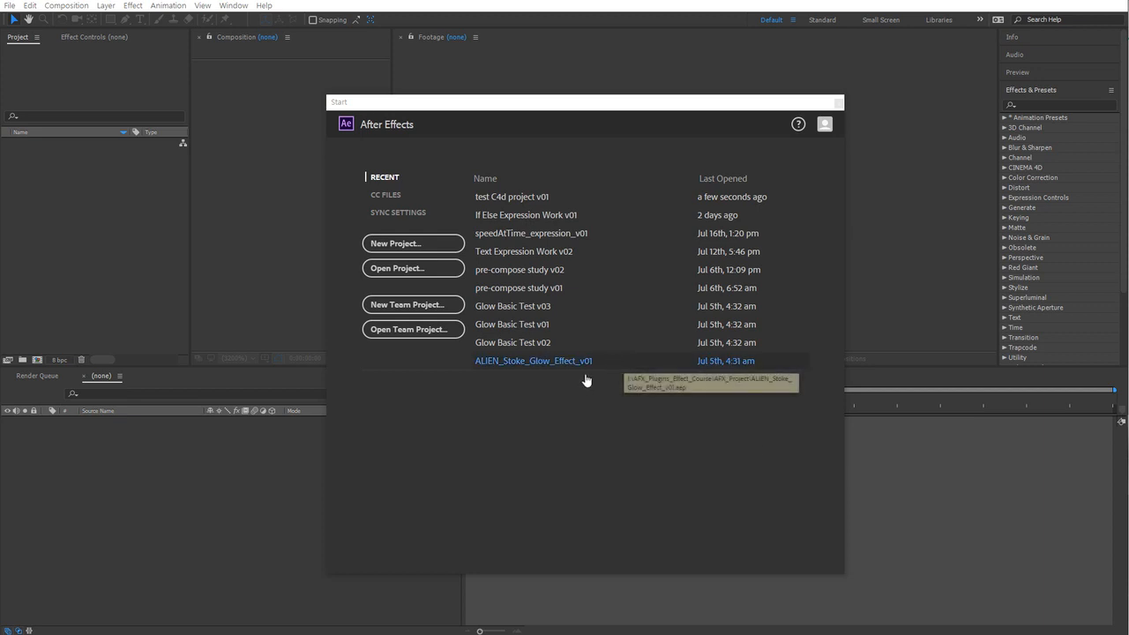
Reopen the recent project test C4d project v01 and open Test Cinema4d.c4d for editing with Edit Original
click(536, 199)
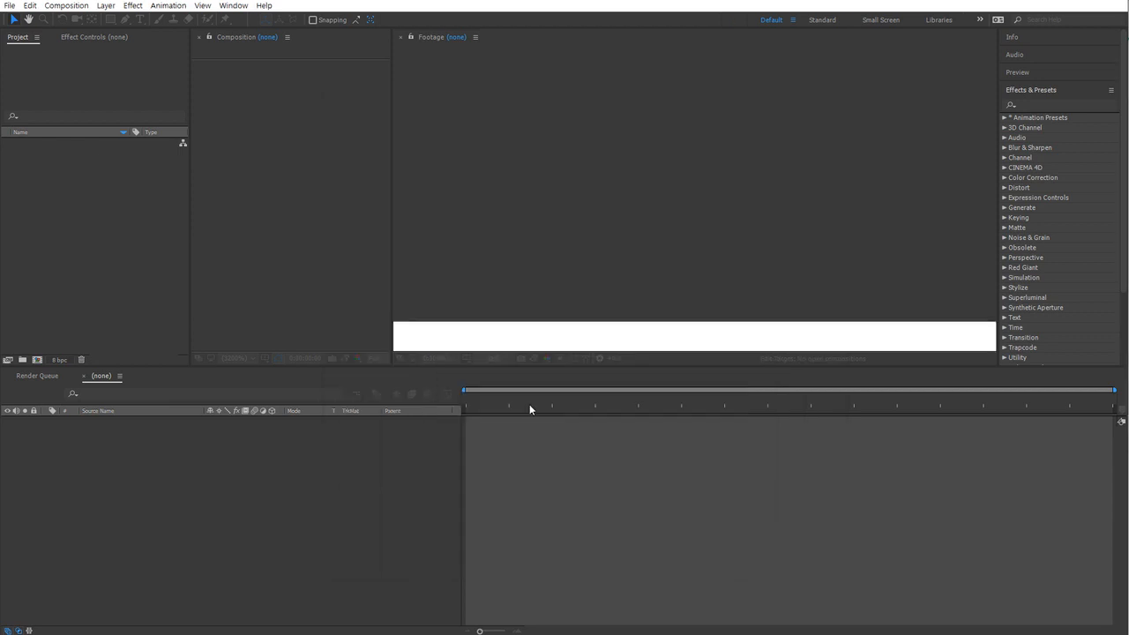
click(92, 201)
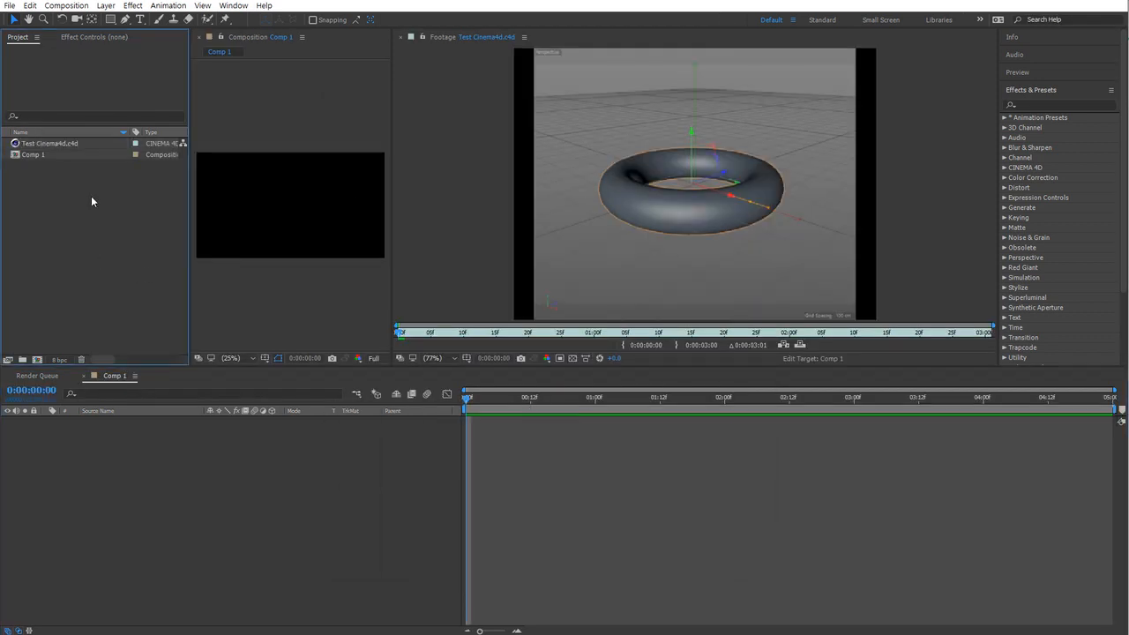
click(61, 146)
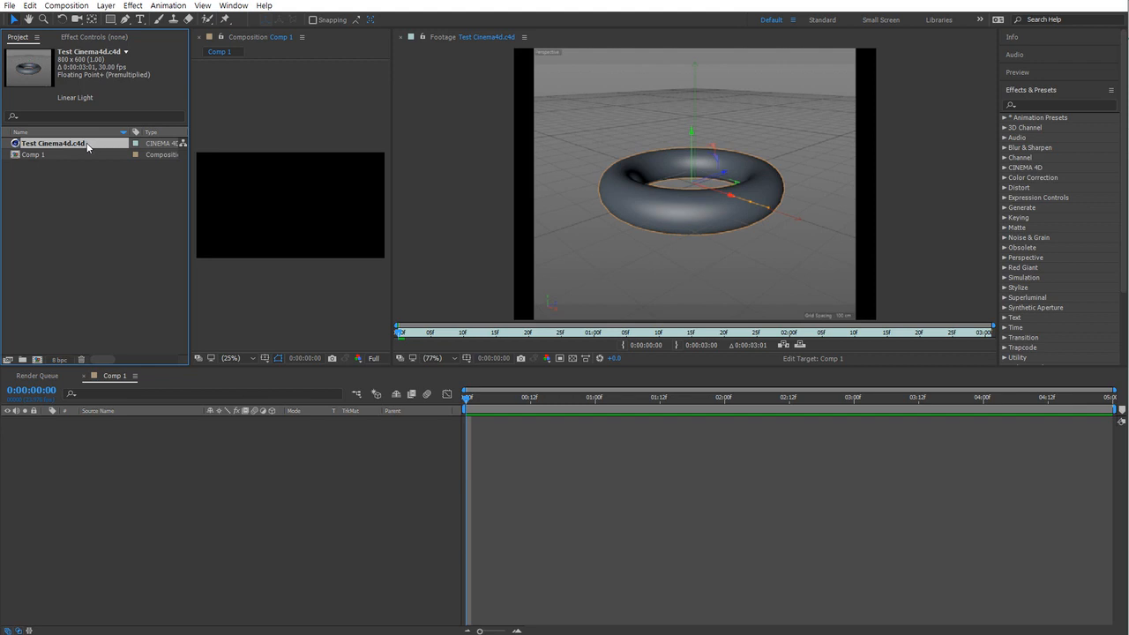
click(29, 7)
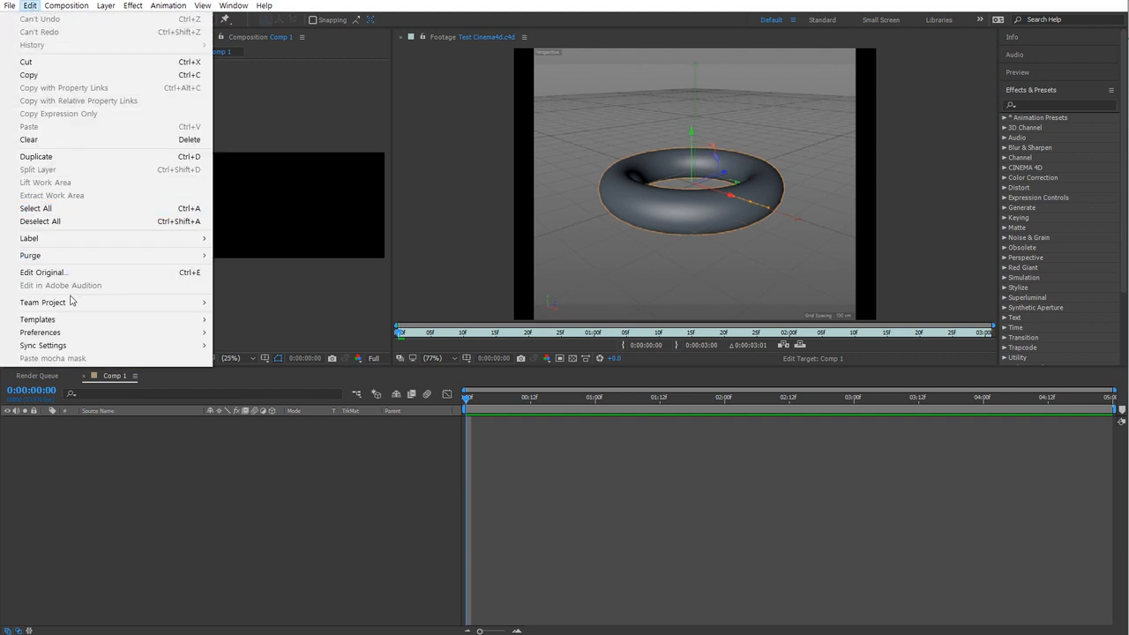
click(189, 279)
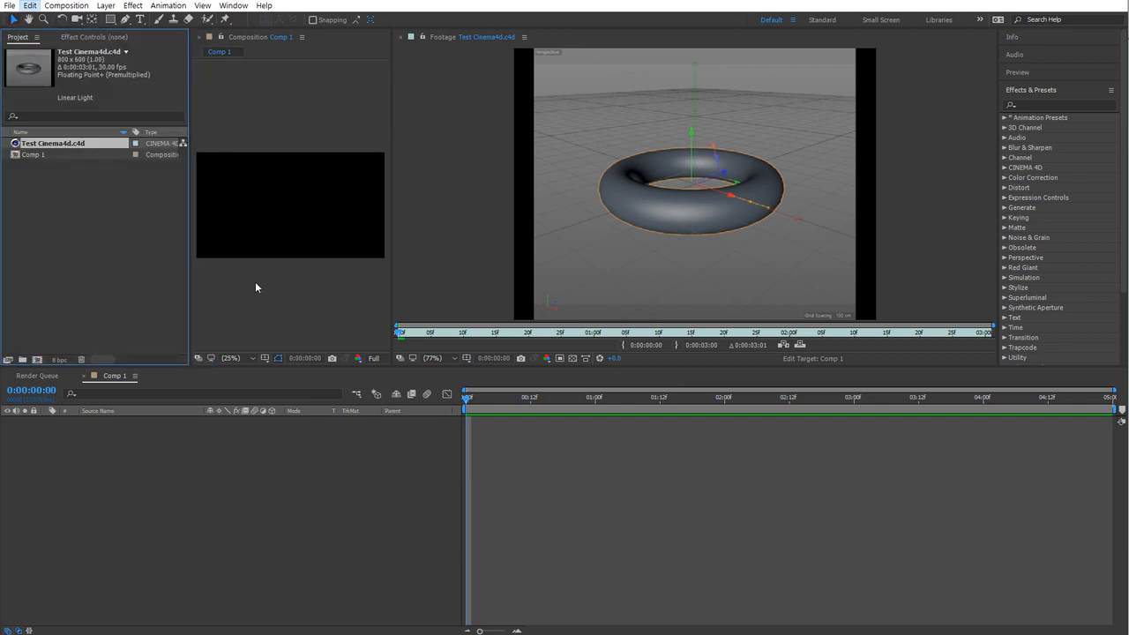
click(71, 143)
key(ctrl+e)
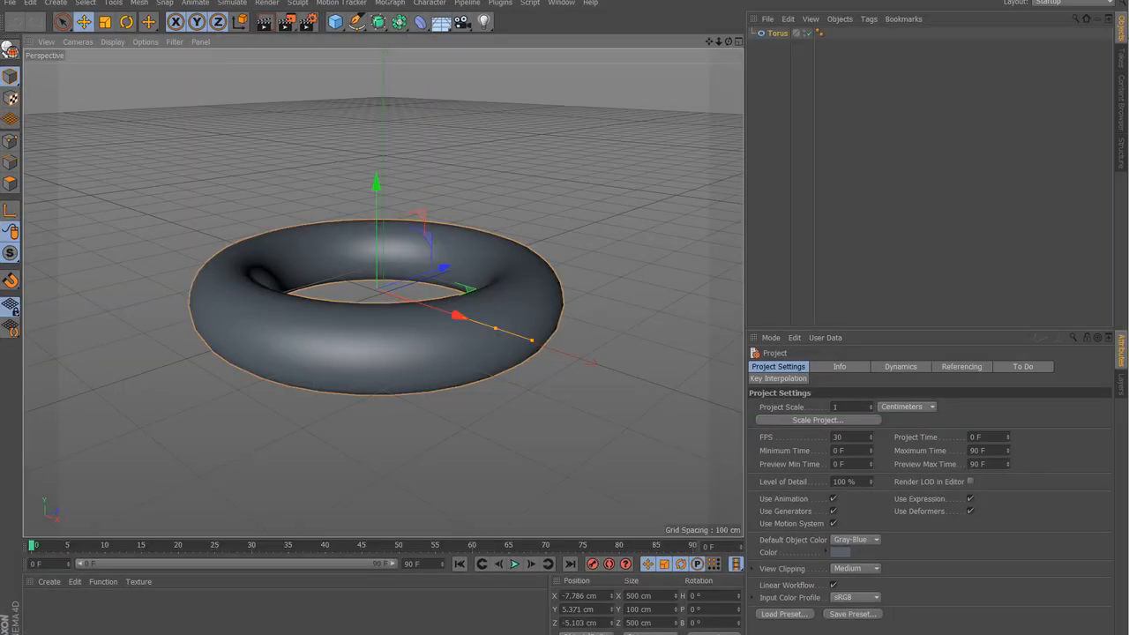
Restore the Cinema 4D window to a smaller size, place it over After Effects, and view its About information
click(1094, 0)
drag(532, 0, 663, 53)
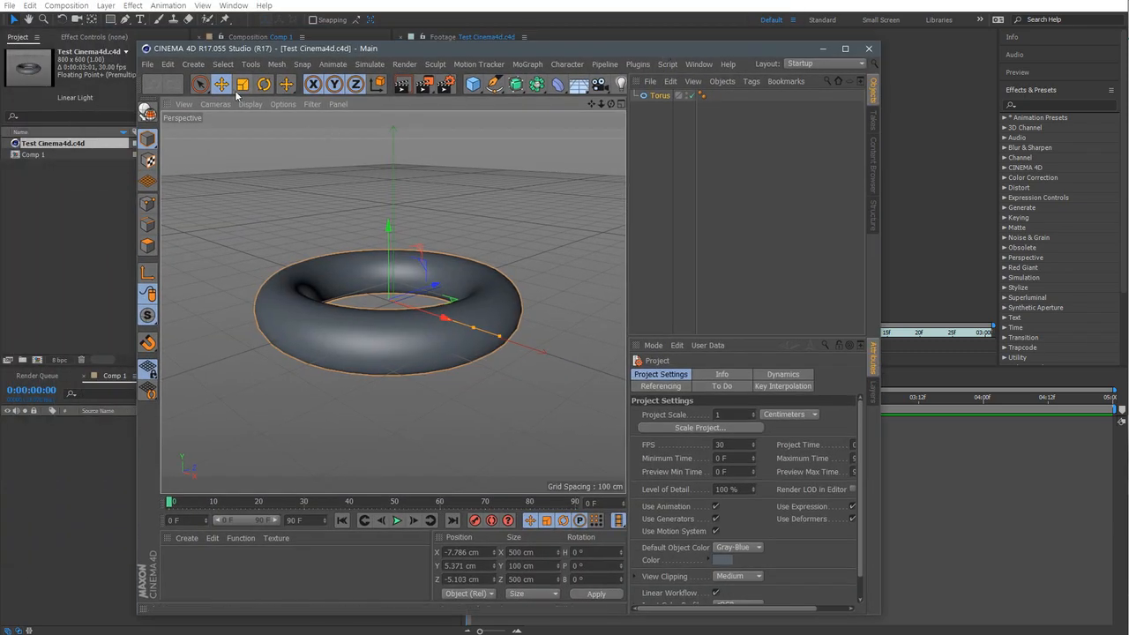
click(728, 64)
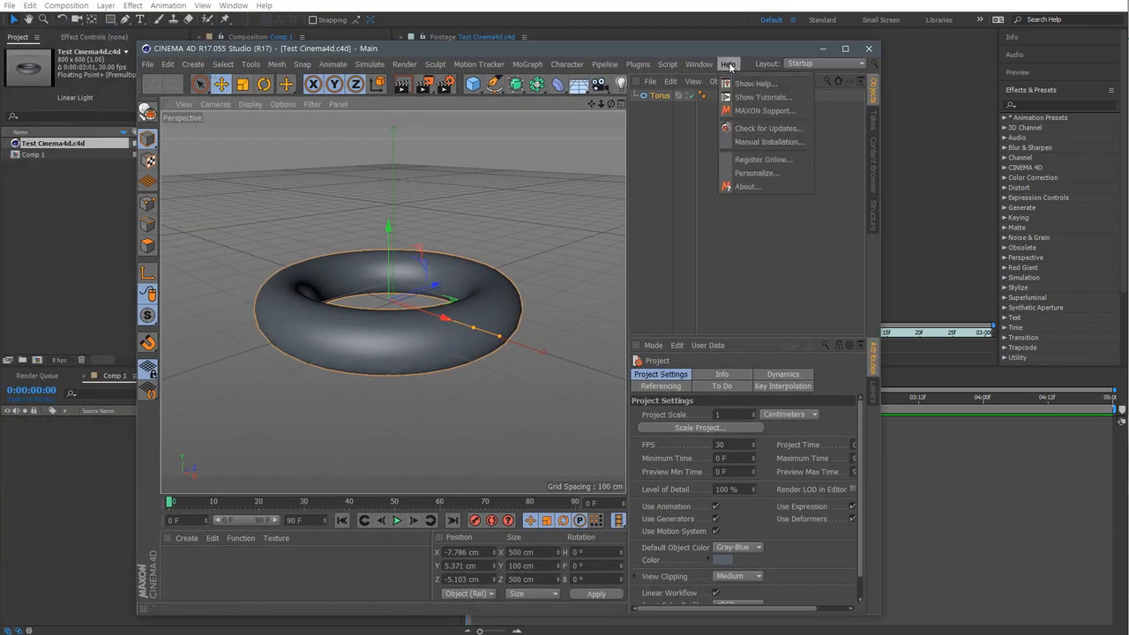
click(746, 187)
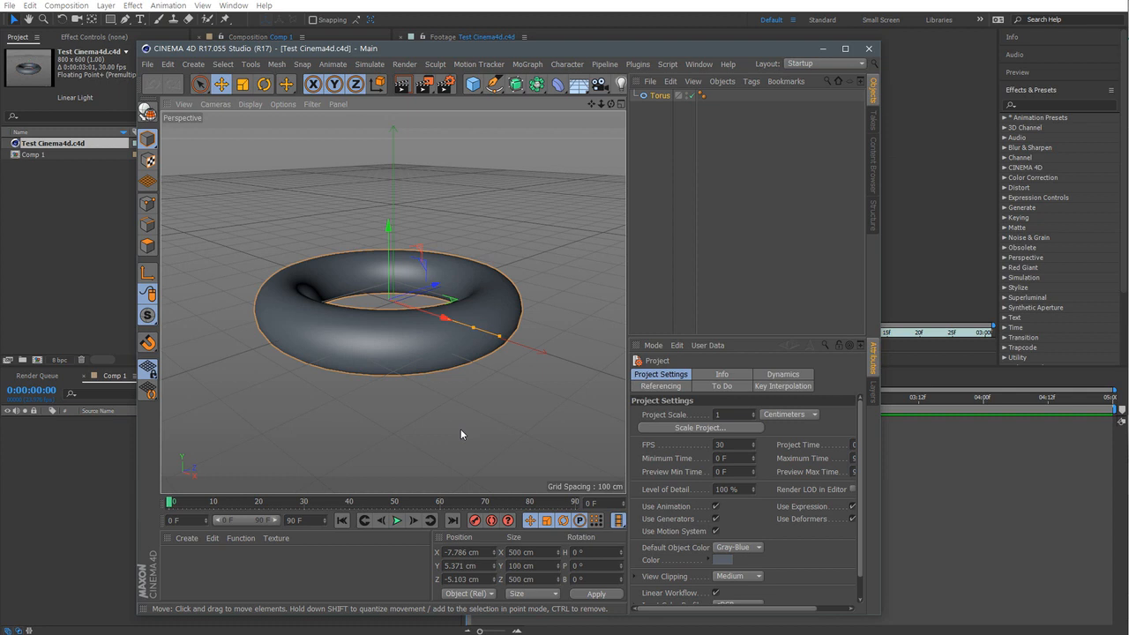
Return to After Effects and open the Cinema 4D installation choices from a new composition's CINEMA 4D renderer options, arranging the dialogs apart
click(74, 320)
click(39, 360)
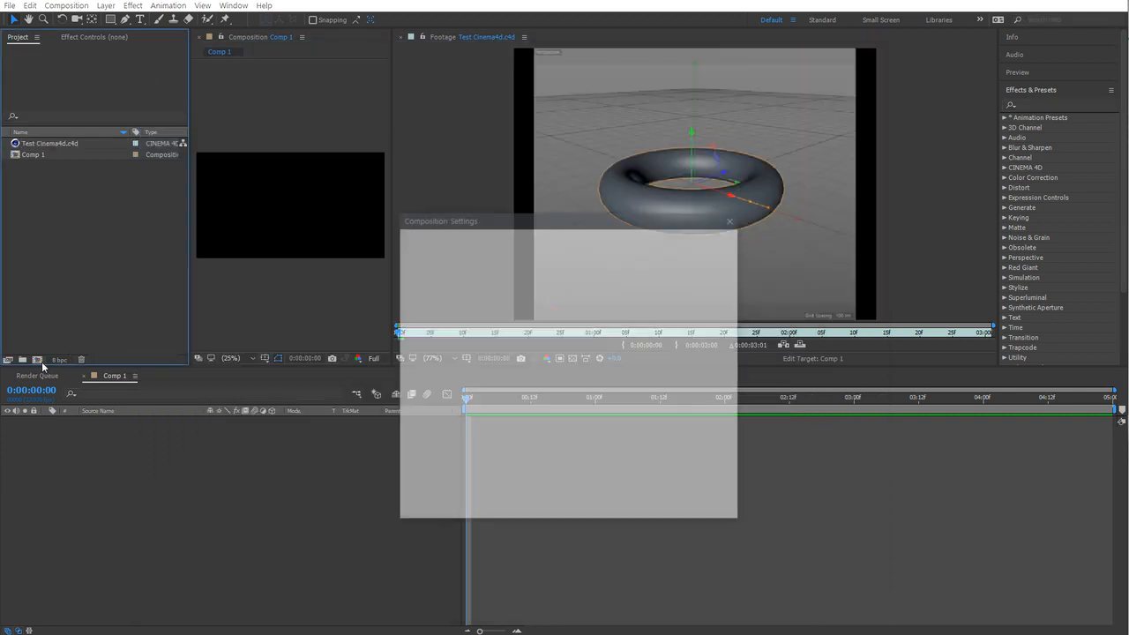
click(522, 264)
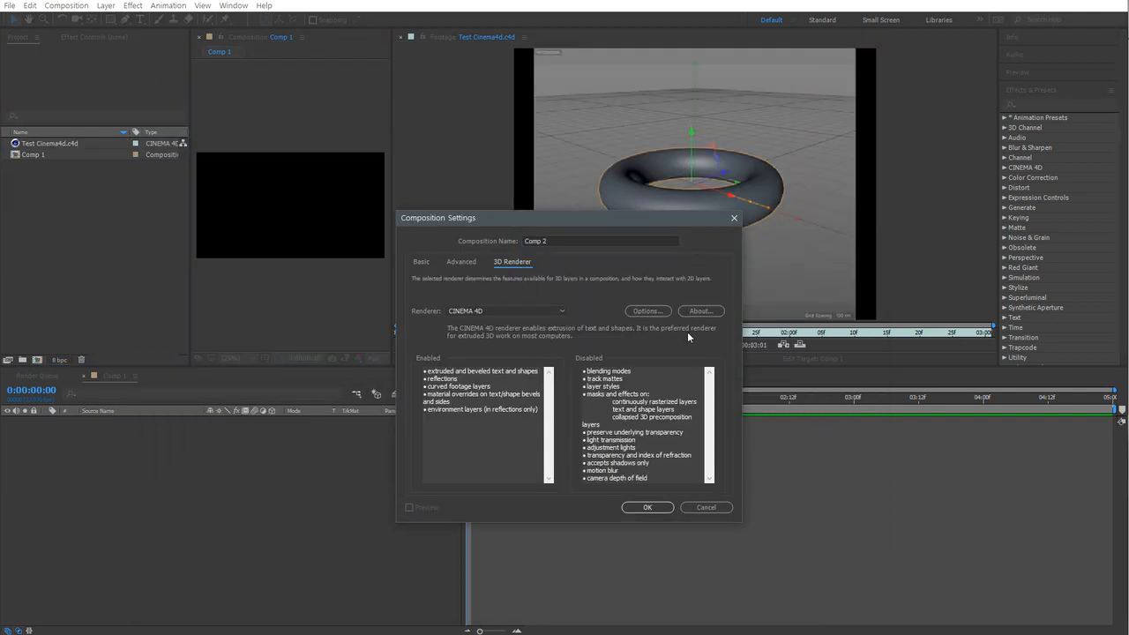
click(647, 311)
drag(590, 223, 850, 201)
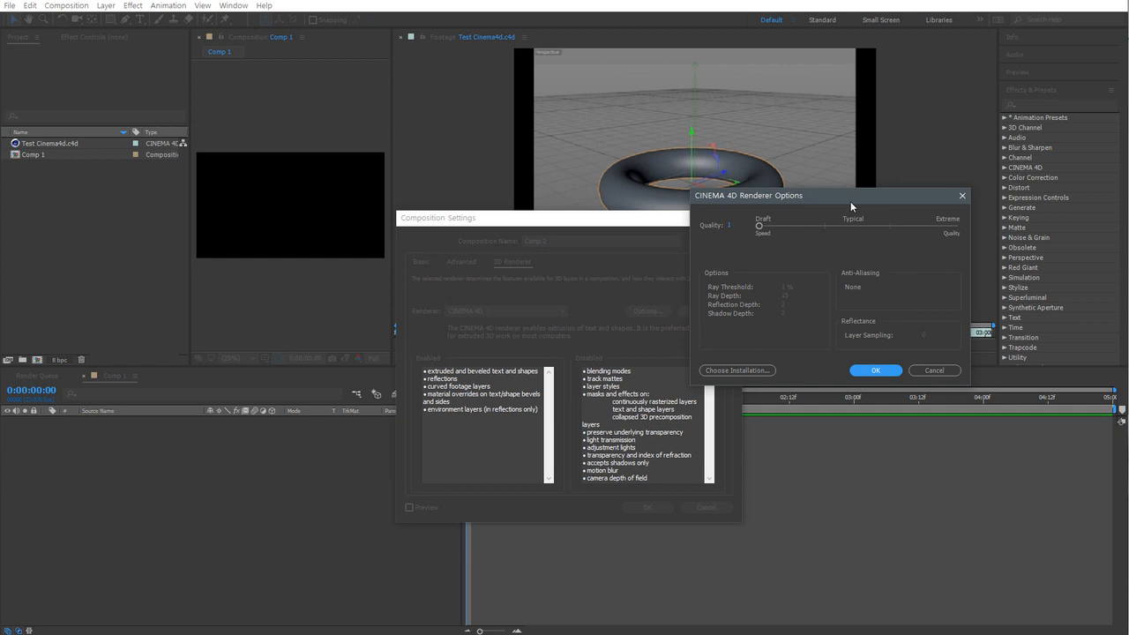
click(737, 371)
drag(631, 214, 869, 324)
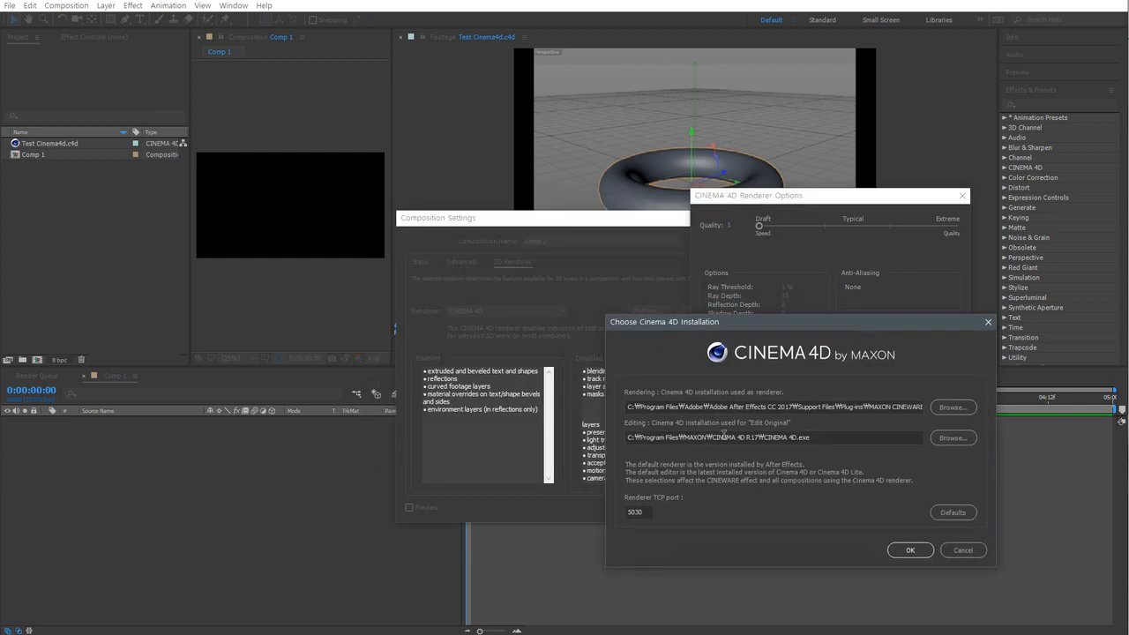
Browse for another Edit Original executable in Program Files > Adobe > Adobe After Effects CC 2017 > Support Files on drive C
click(723, 436)
drag(818, 437, 603, 440)
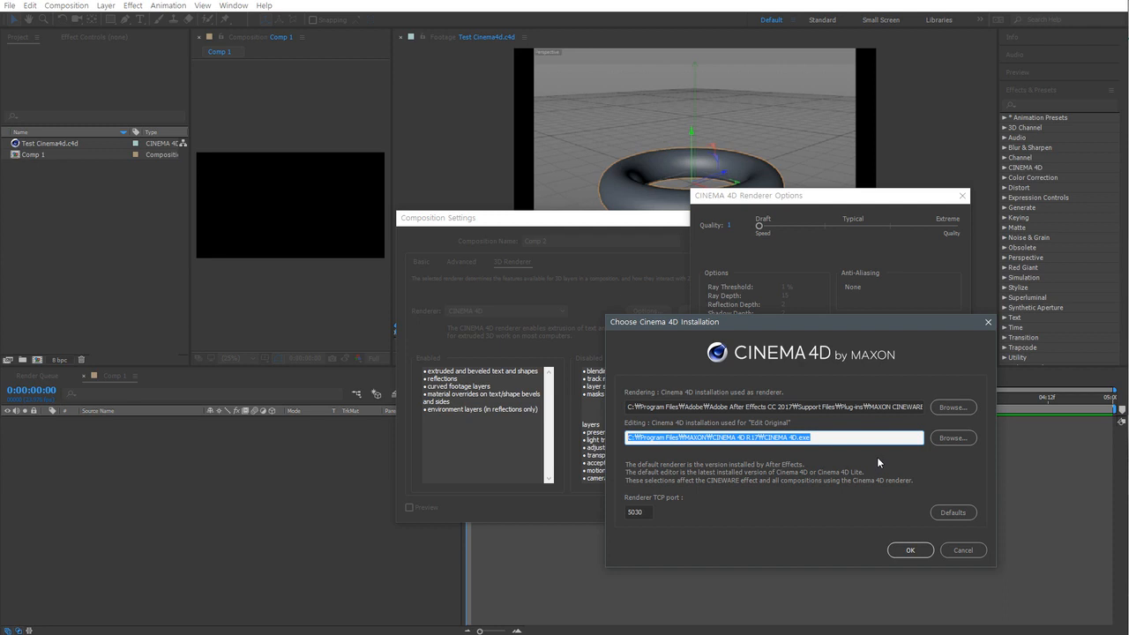
click(953, 439)
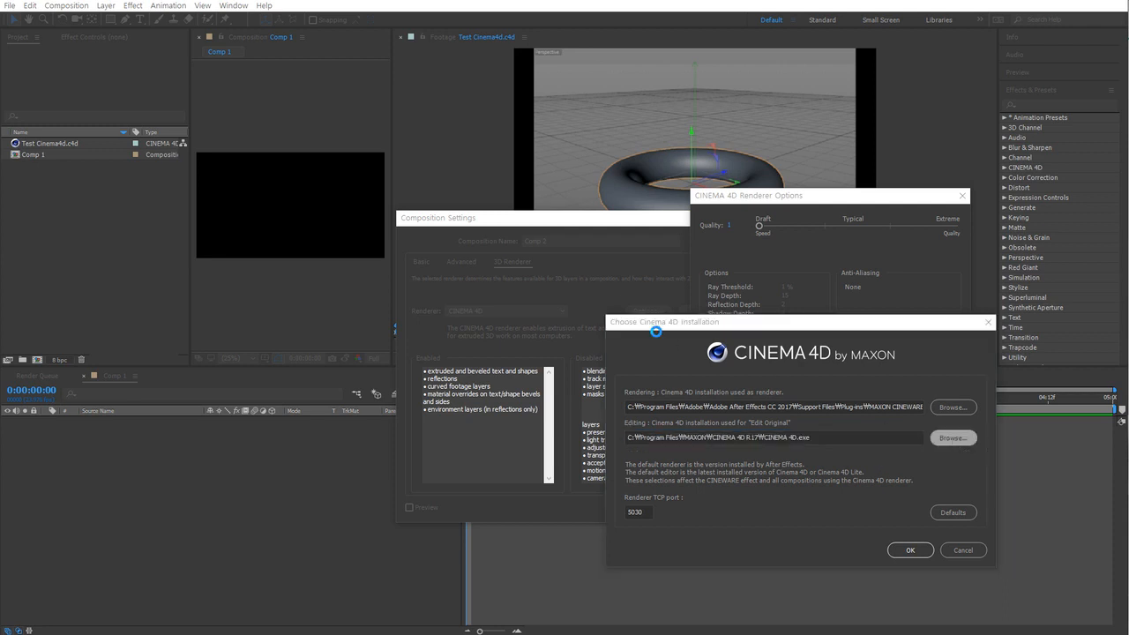
drag(699, 326, 421, 248)
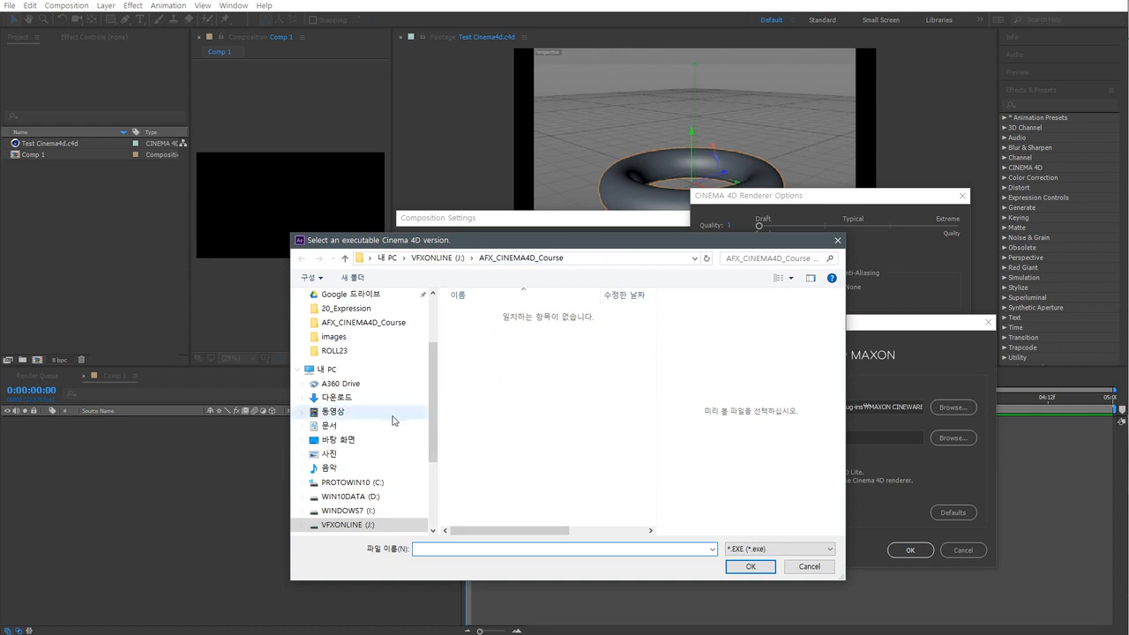
scroll(396, 451, down, 1)
click(396, 453)
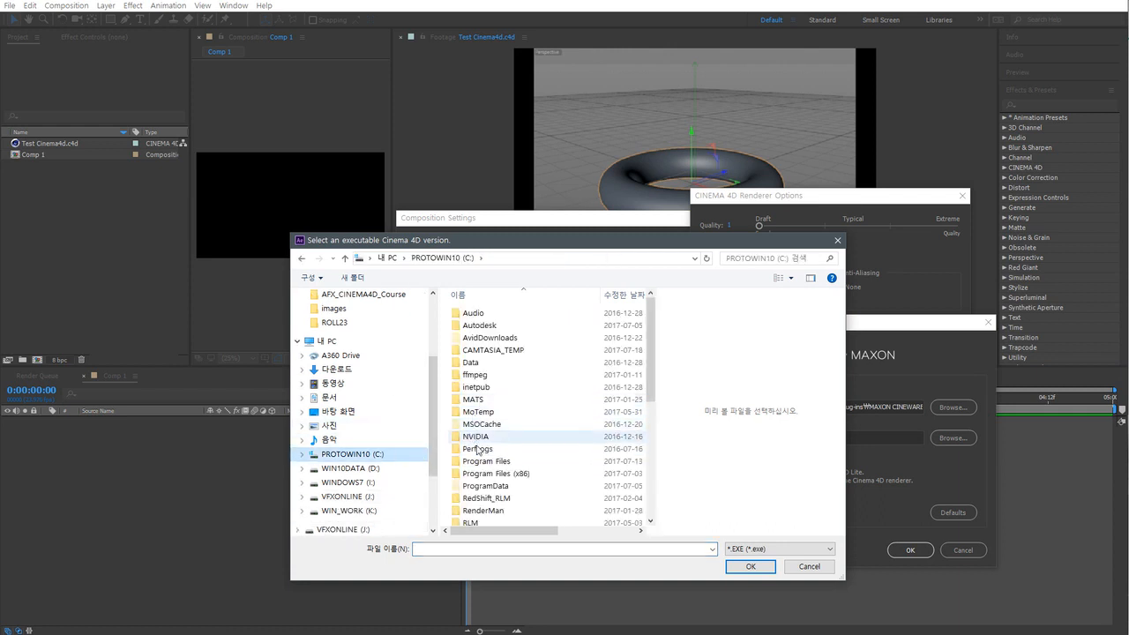
double_click(500, 462)
double_click(476, 325)
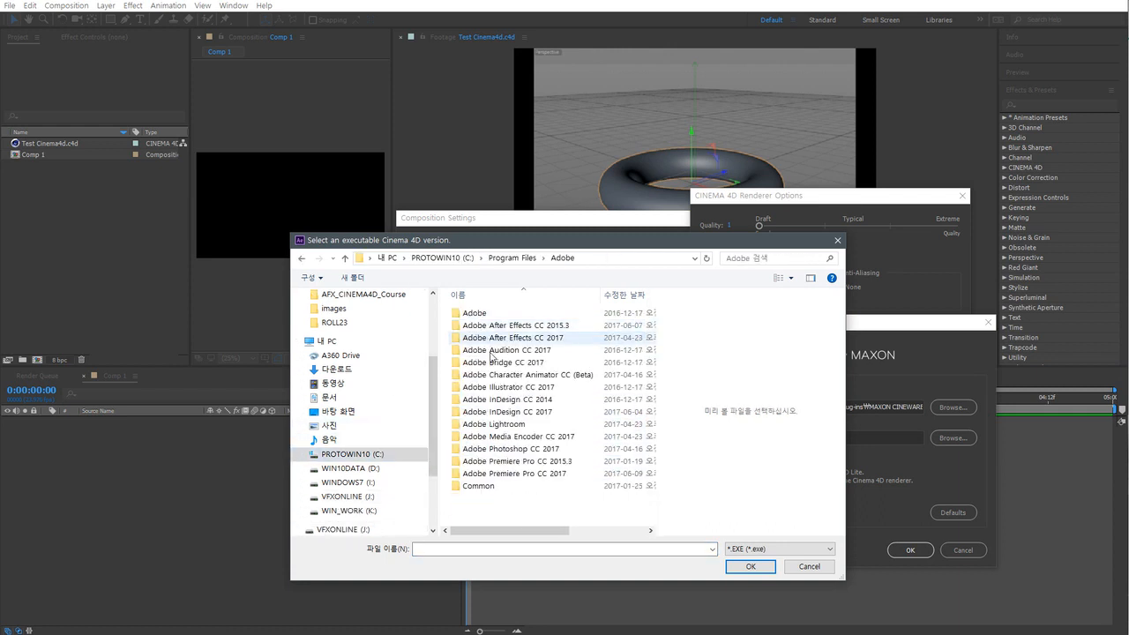
click(537, 342)
double_click(537, 340)
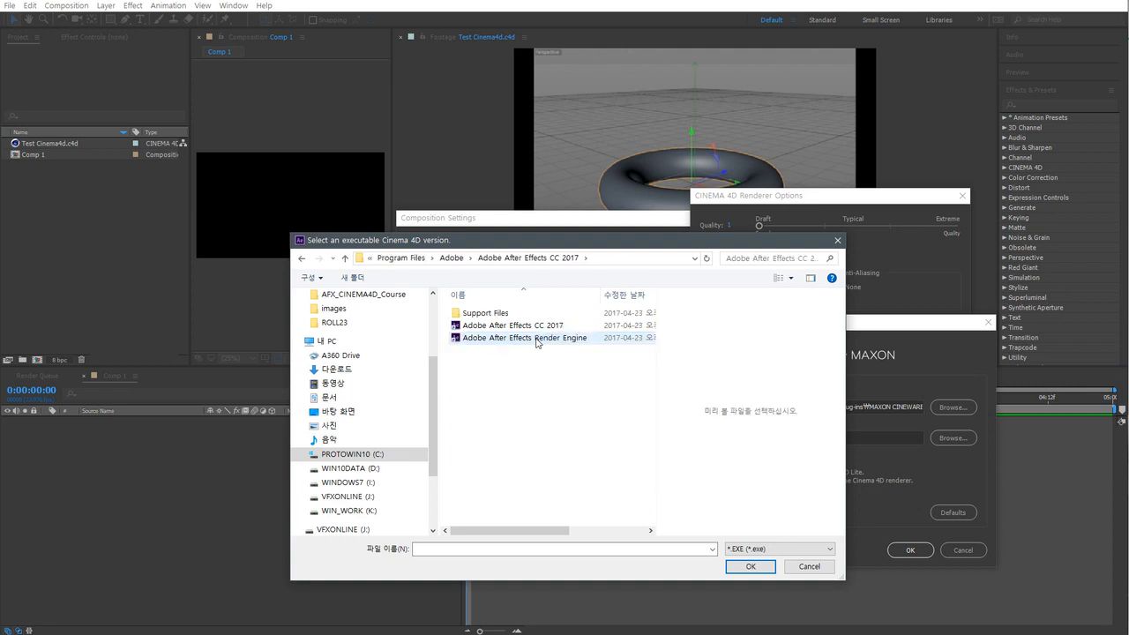
double_click(493, 314)
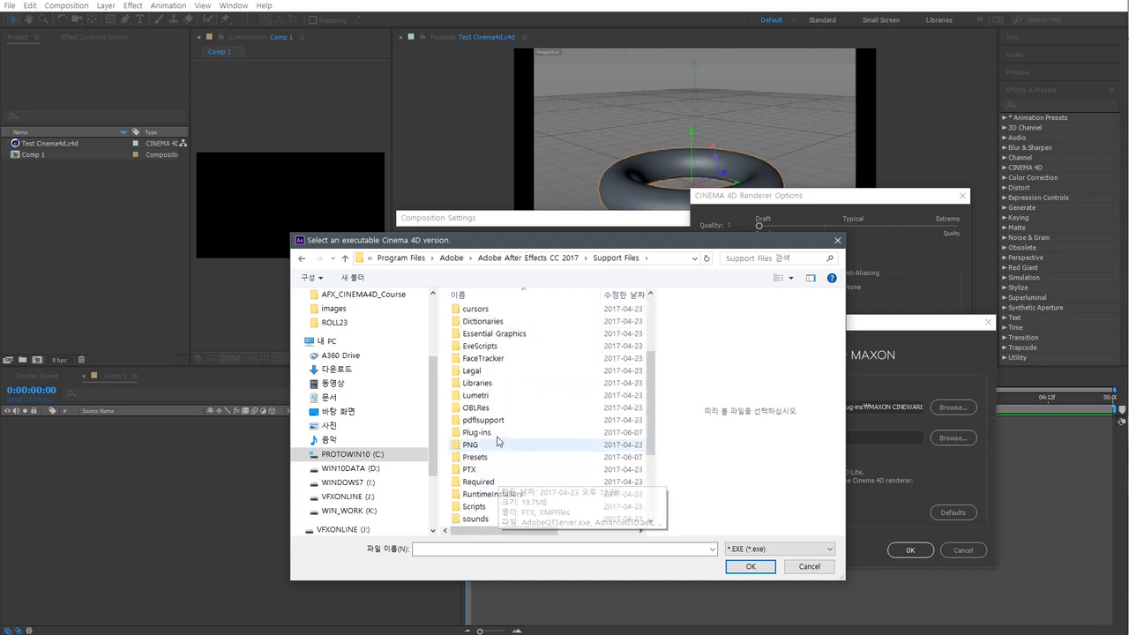
Choose CINEMA 4D Lite.exe from Plug-ins > MAXON CINEWARE AE > (CINEWARE Support) > lite as the editing installation
click(496, 435)
key(Return)
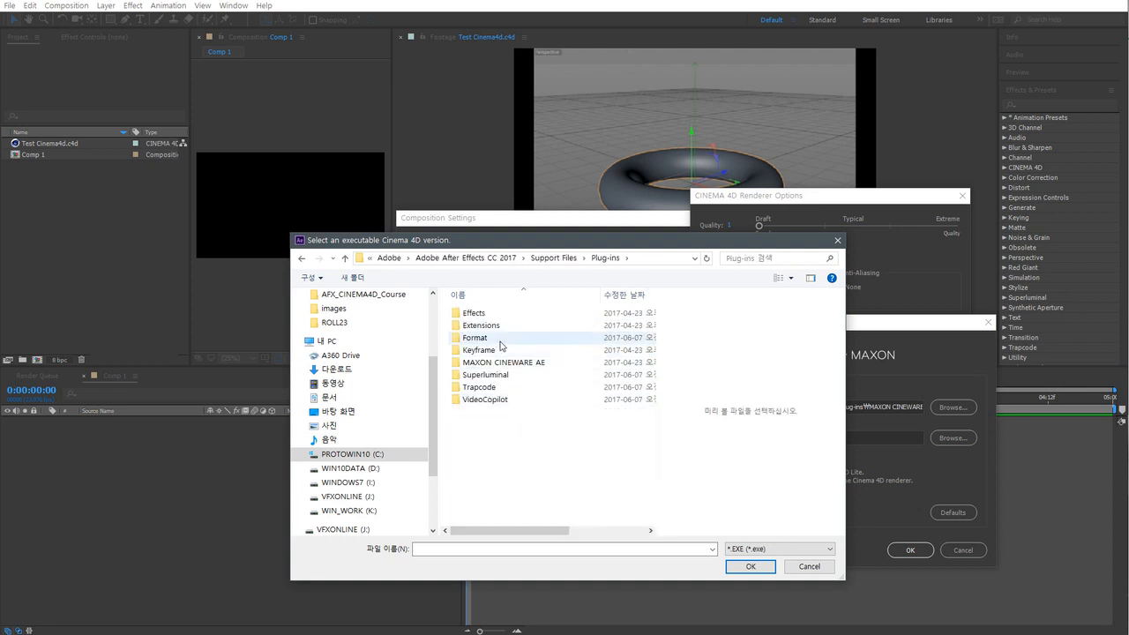
double_click(536, 369)
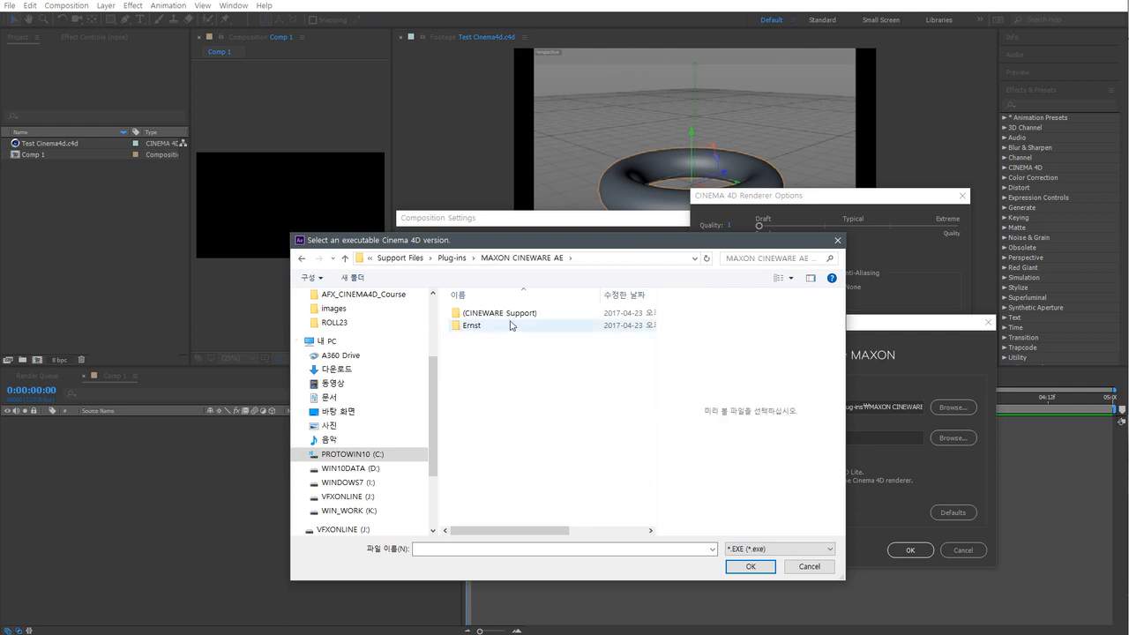
double_click(522, 314)
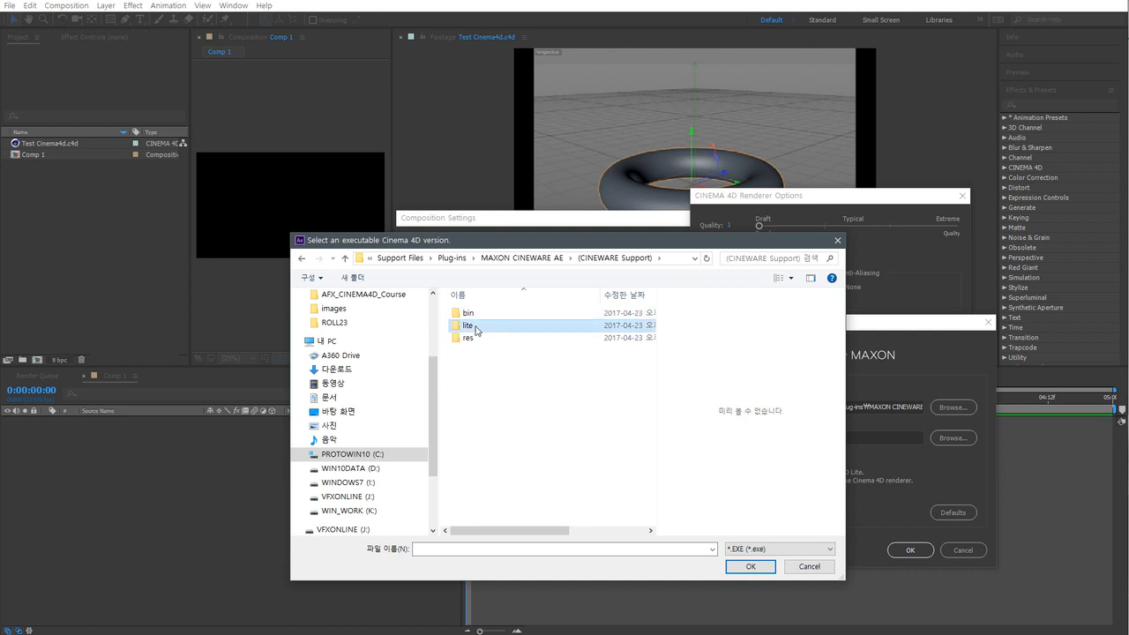
double_click(485, 326)
click(478, 374)
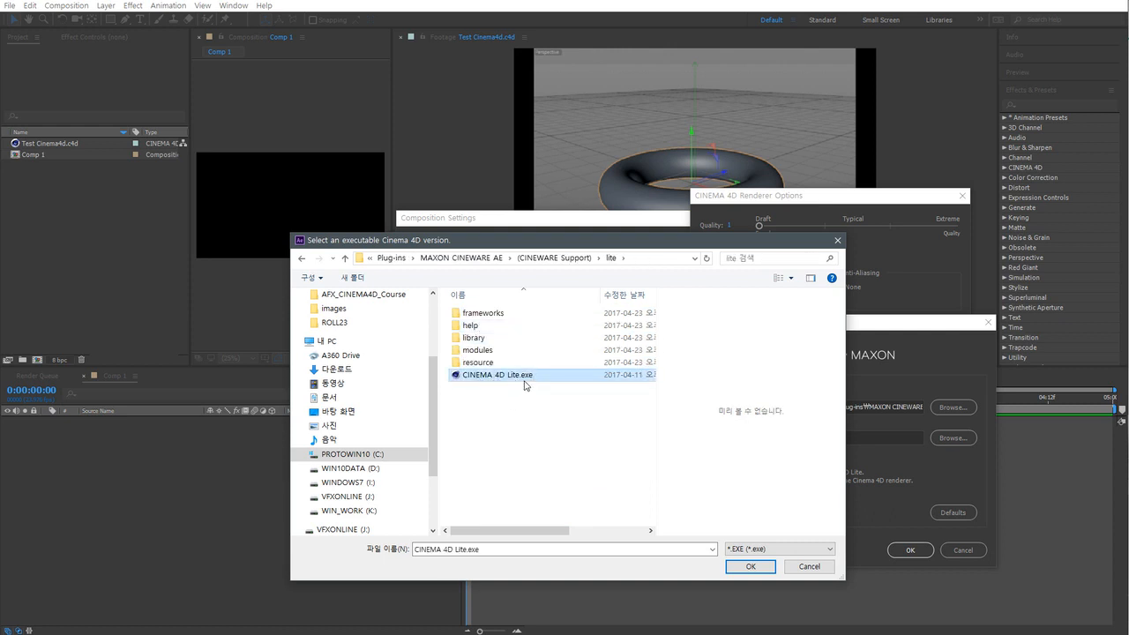
click(750, 566)
Confirm the Cinema 4D installation choice and renderer options, and create the new composition
click(910, 549)
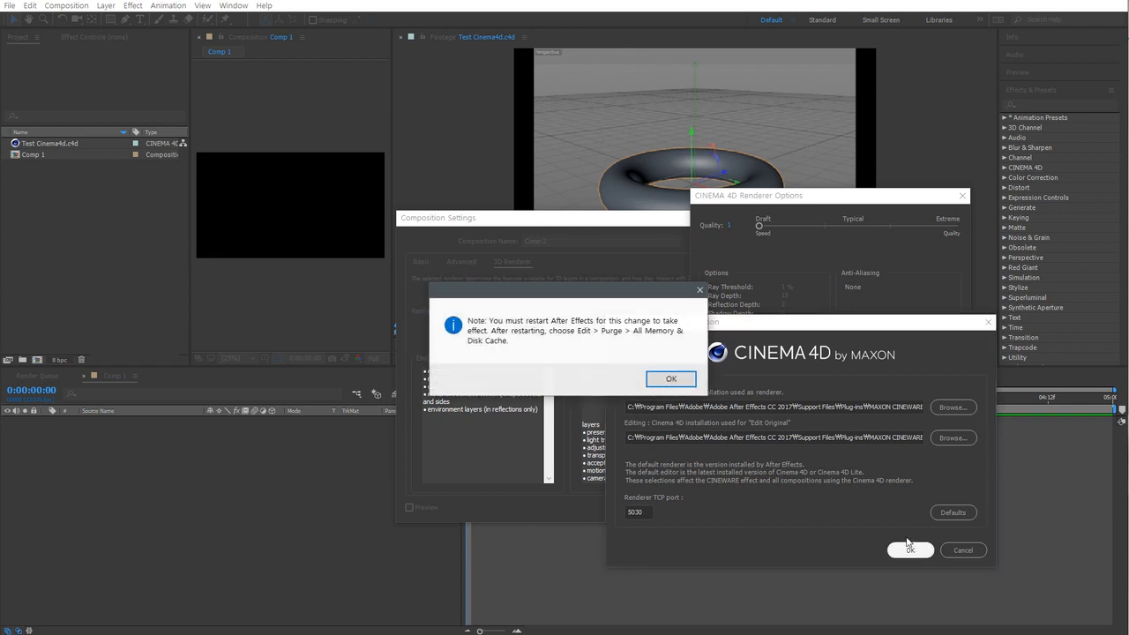
click(670, 380)
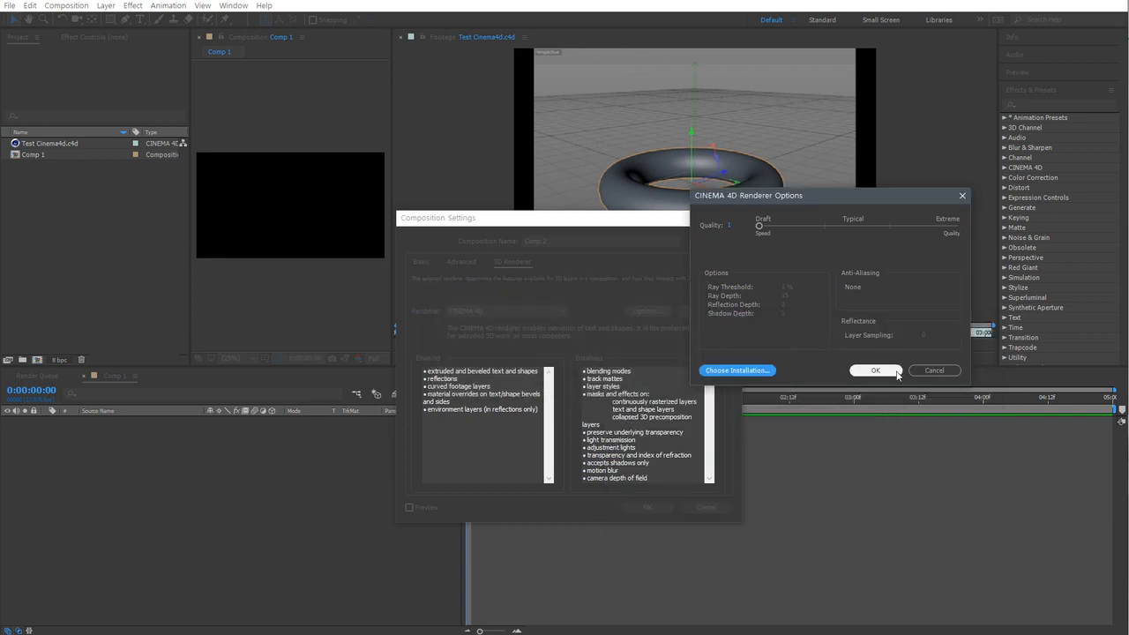
click(887, 371)
click(648, 508)
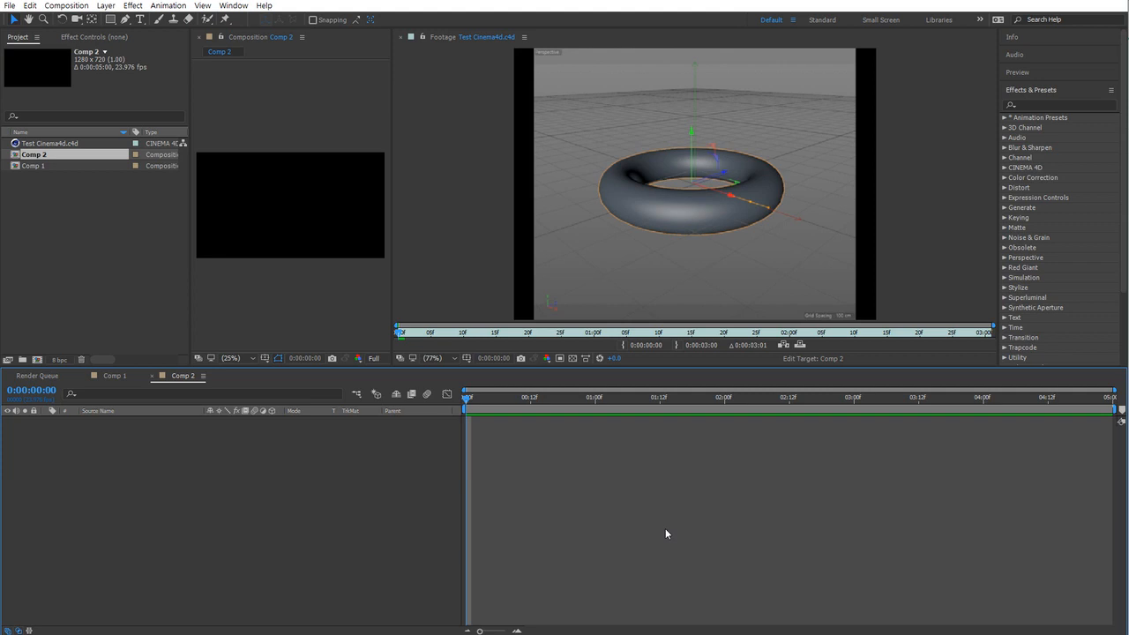
Exit After Effects, saving the changes to the project
click(10, 5)
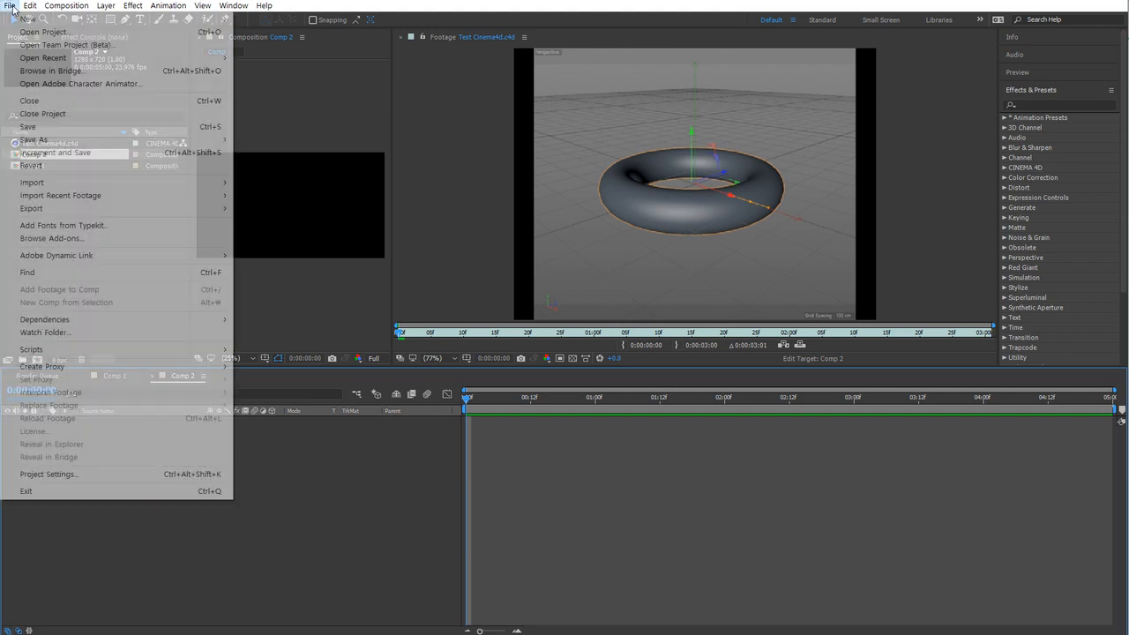
click(75, 491)
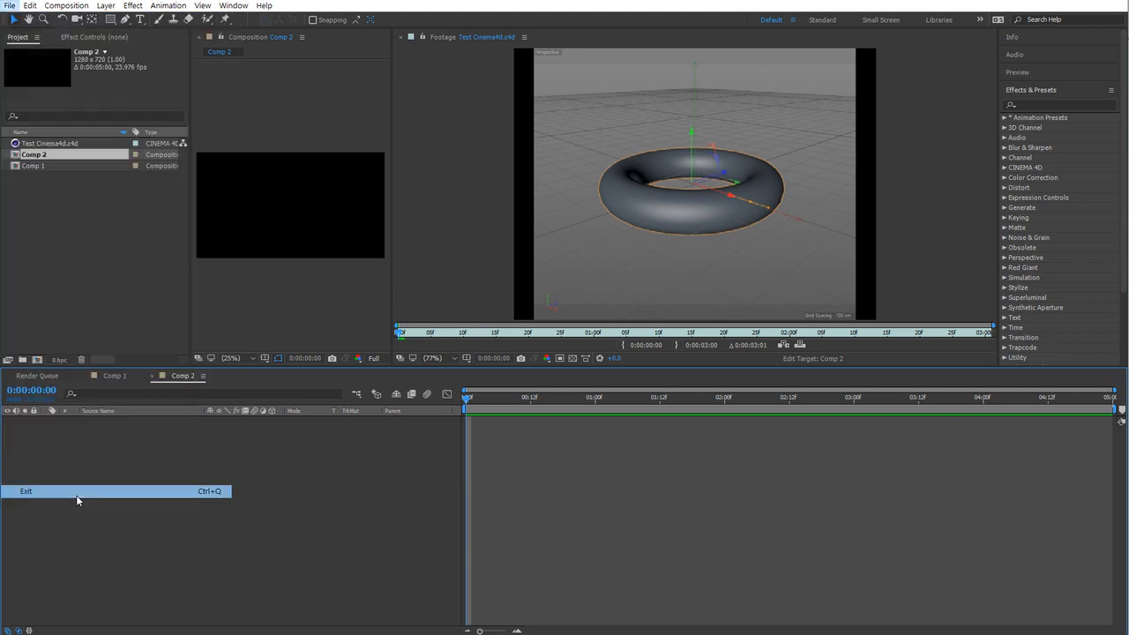
click(542, 338)
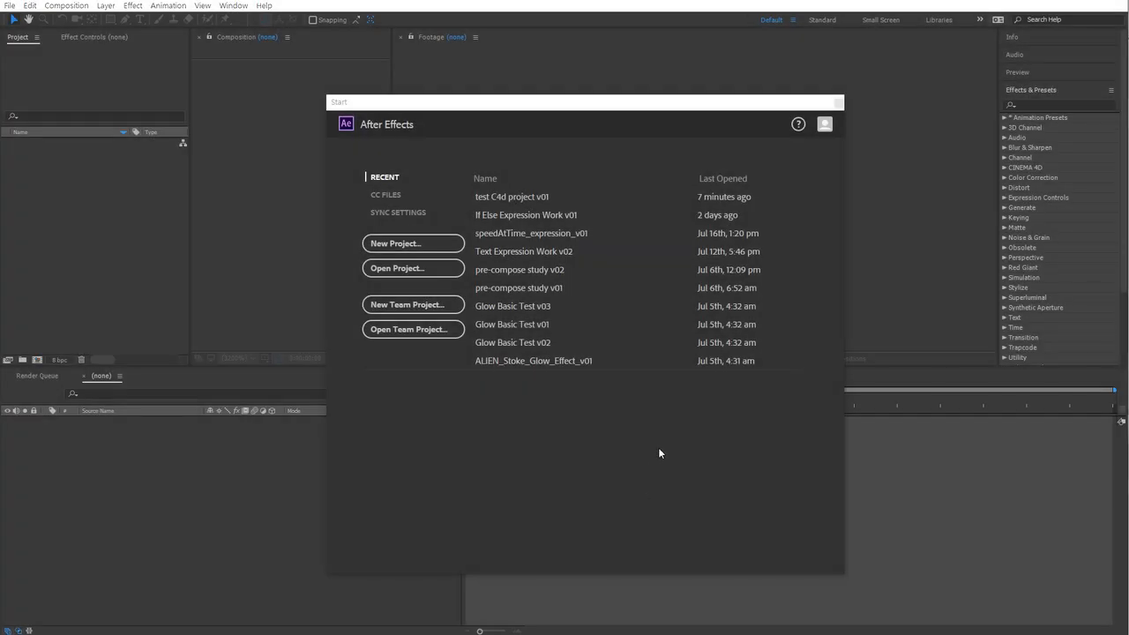
Reopen the recent project test C4d project v01 in After Effects and open Test Cinema4d.c4d for editing with Edit Original
click(521, 200)
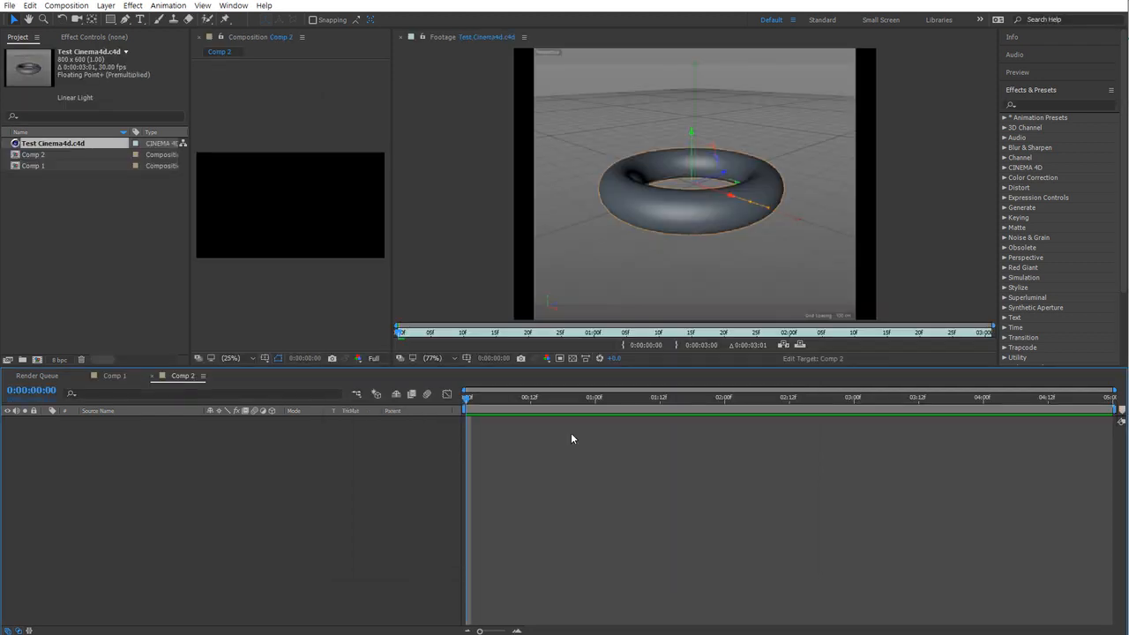
click(97, 272)
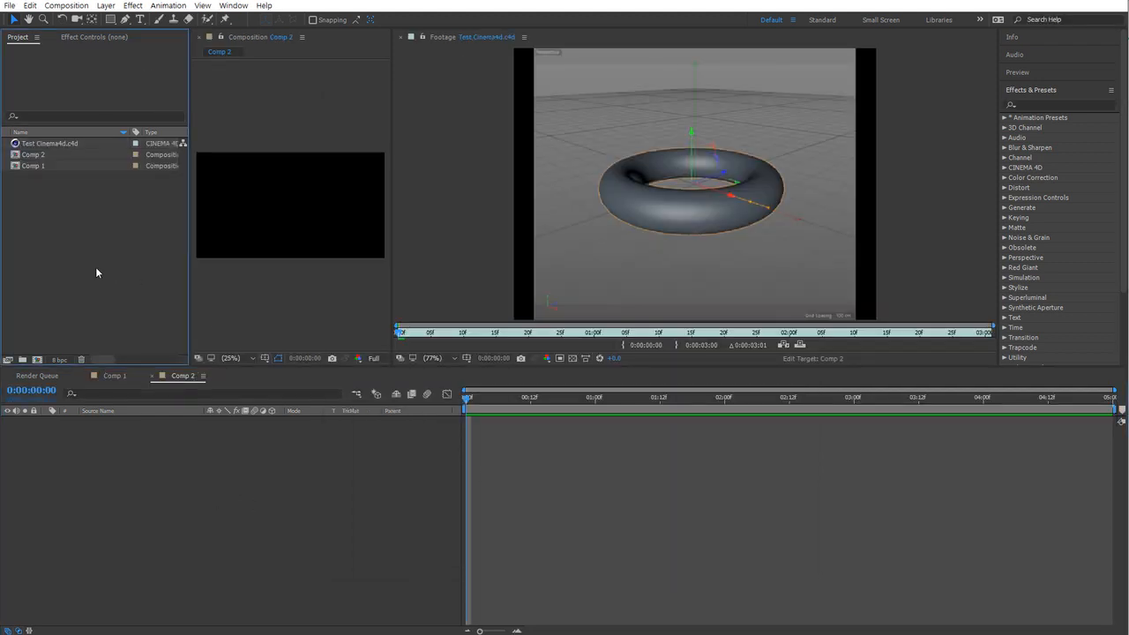
click(70, 147)
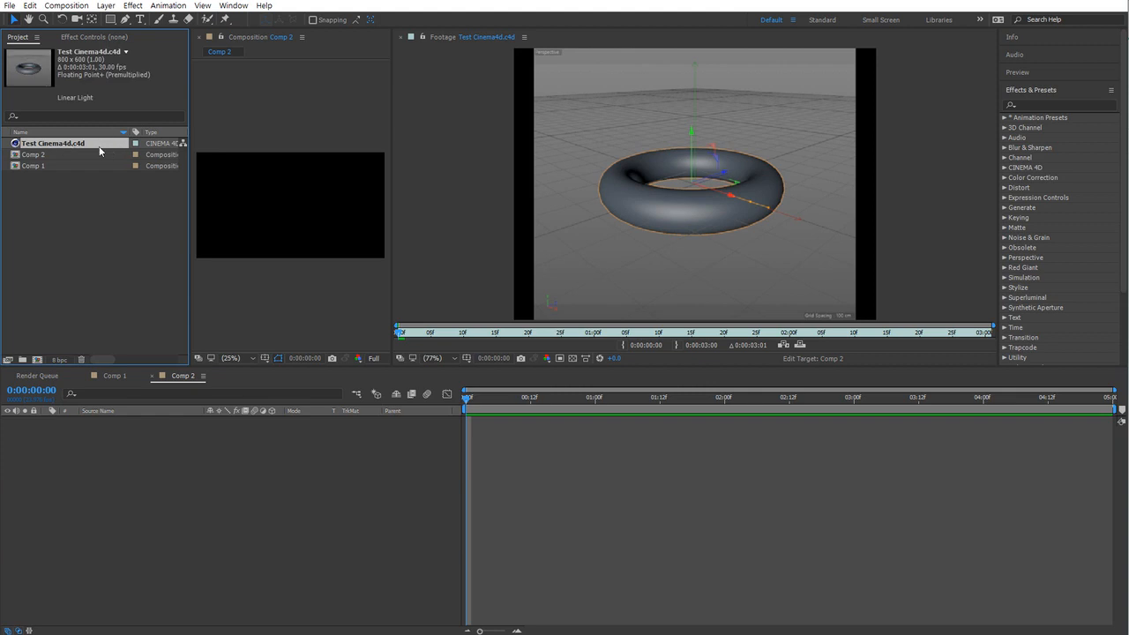
double_click(100, 151)
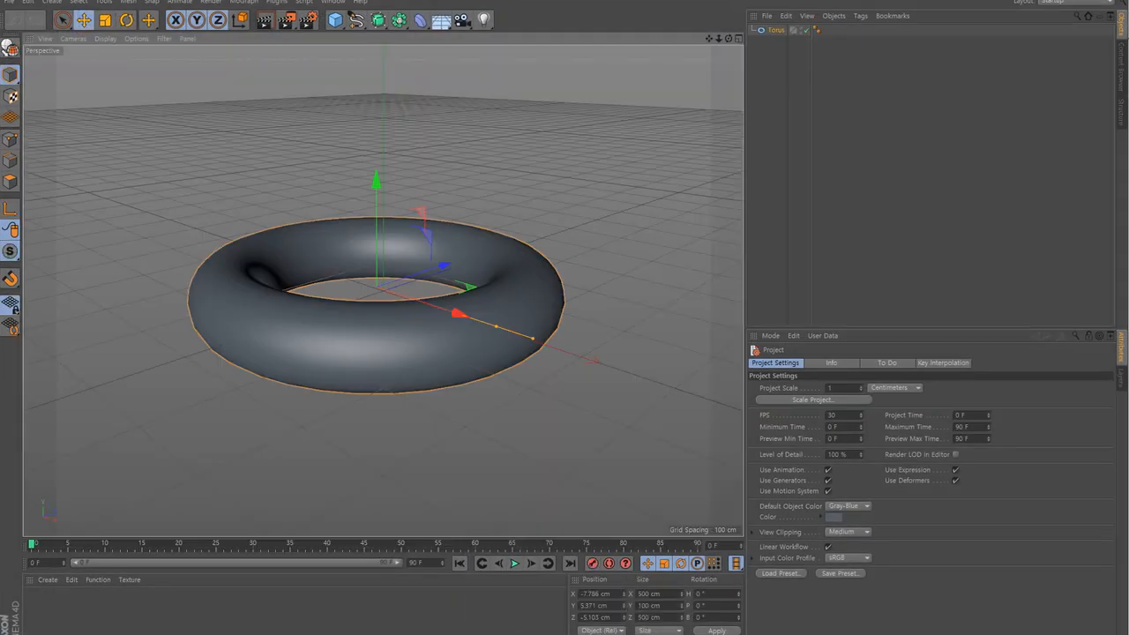
Restore the Cinema 4D Lite window to a smaller size over After Effects and view its About information
double_click(448, 0)
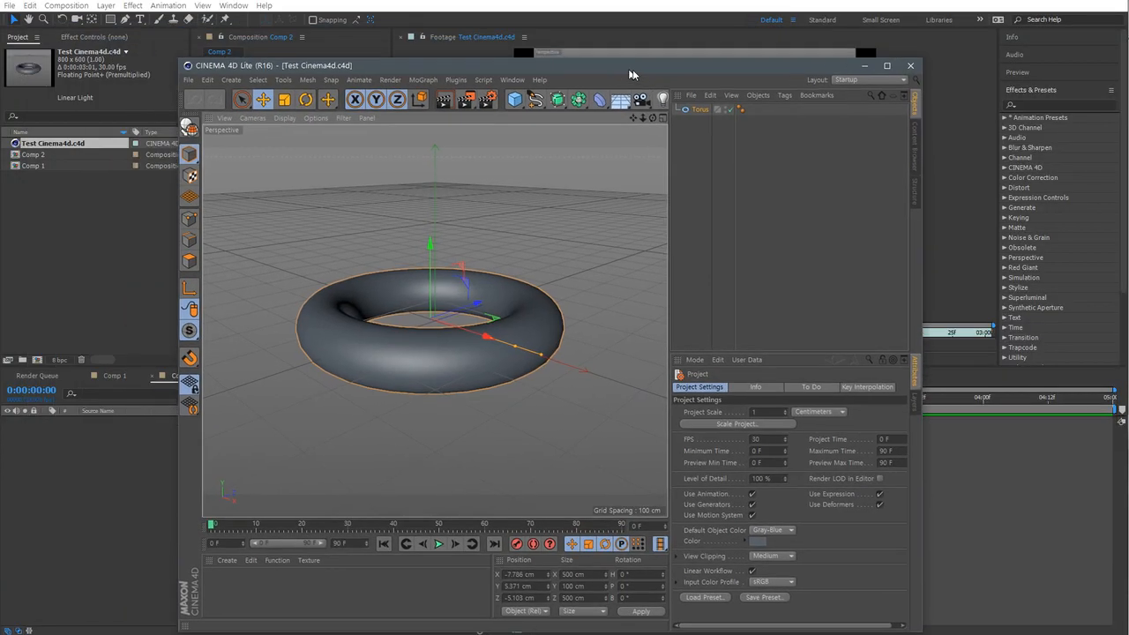
click(535, 72)
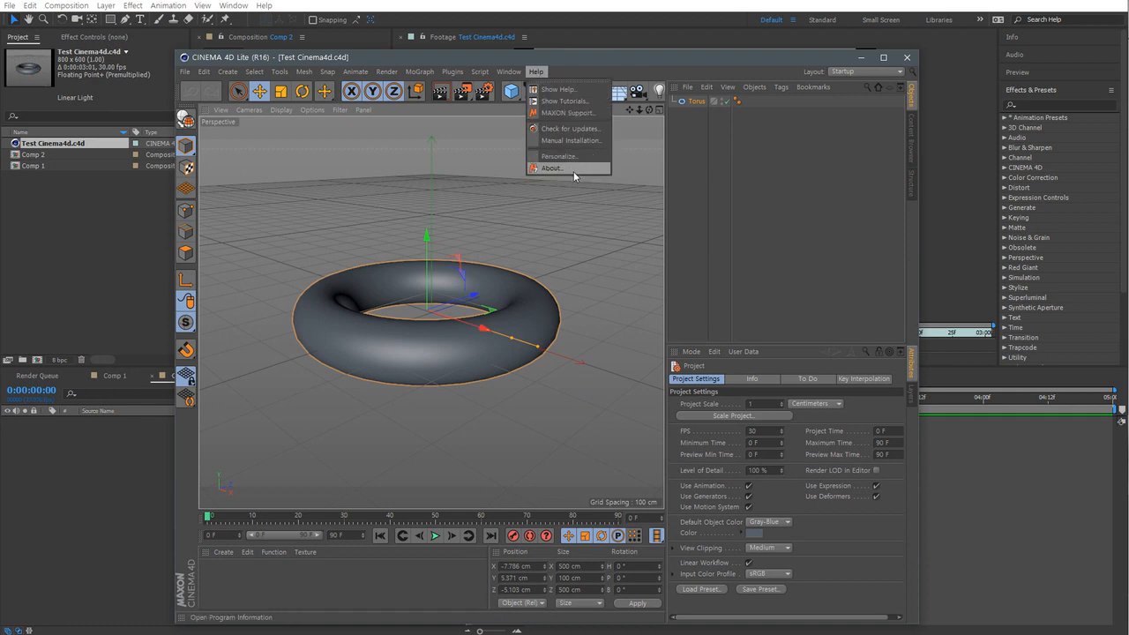
click(575, 169)
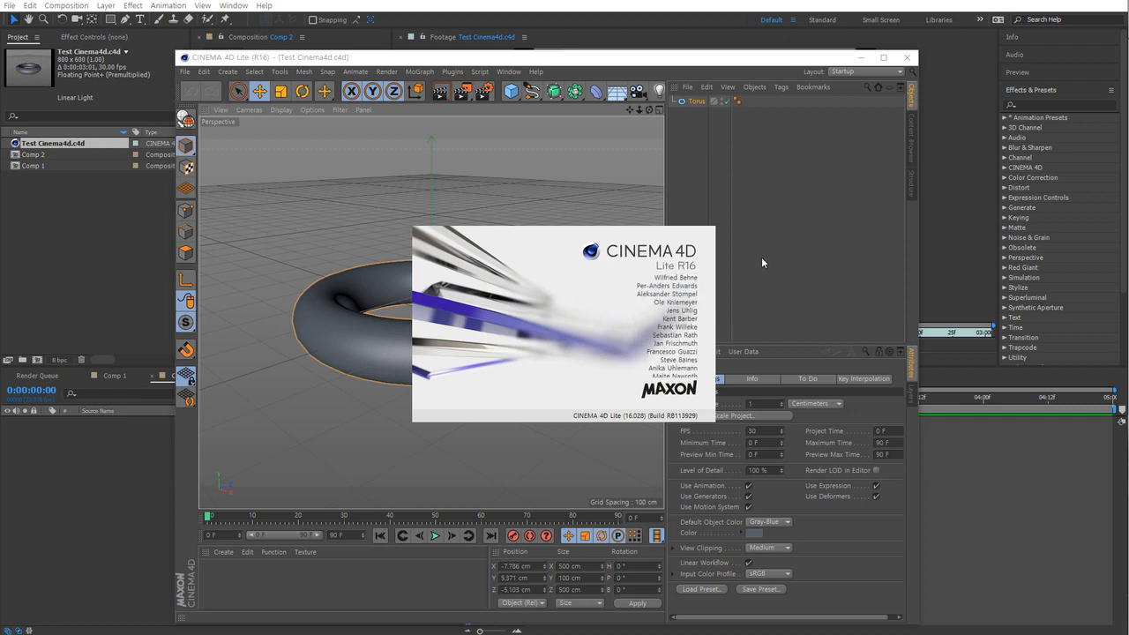
click(557, 194)
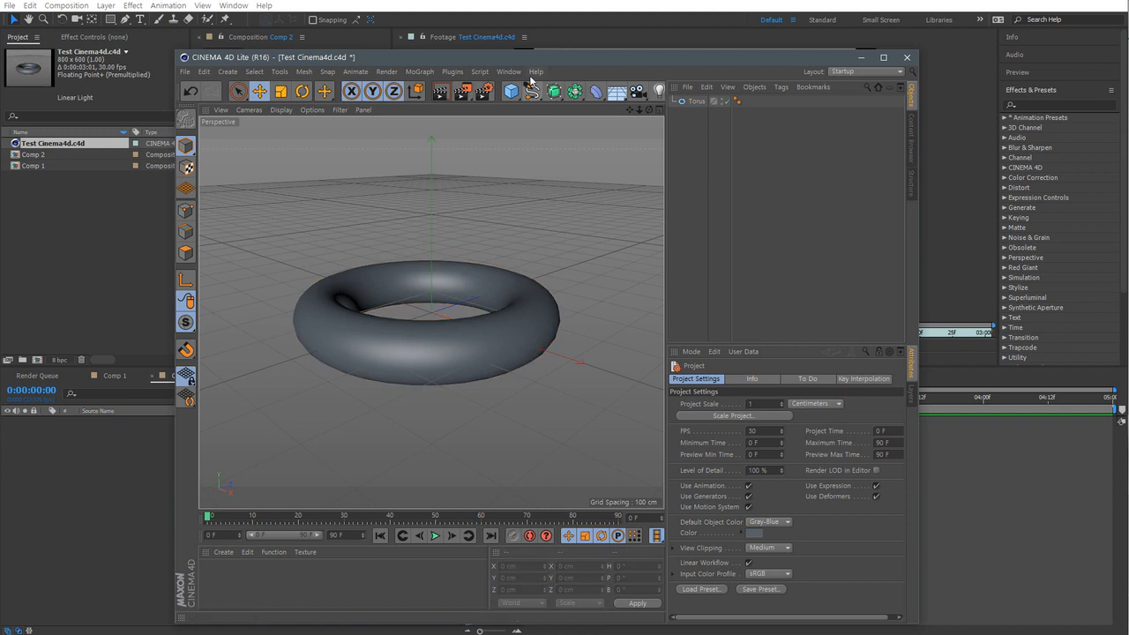
Check for Cinema 4D Lite updates, choose to install CINEMA 4D Lite R16.038 Update, and accept the license agreement
click(536, 72)
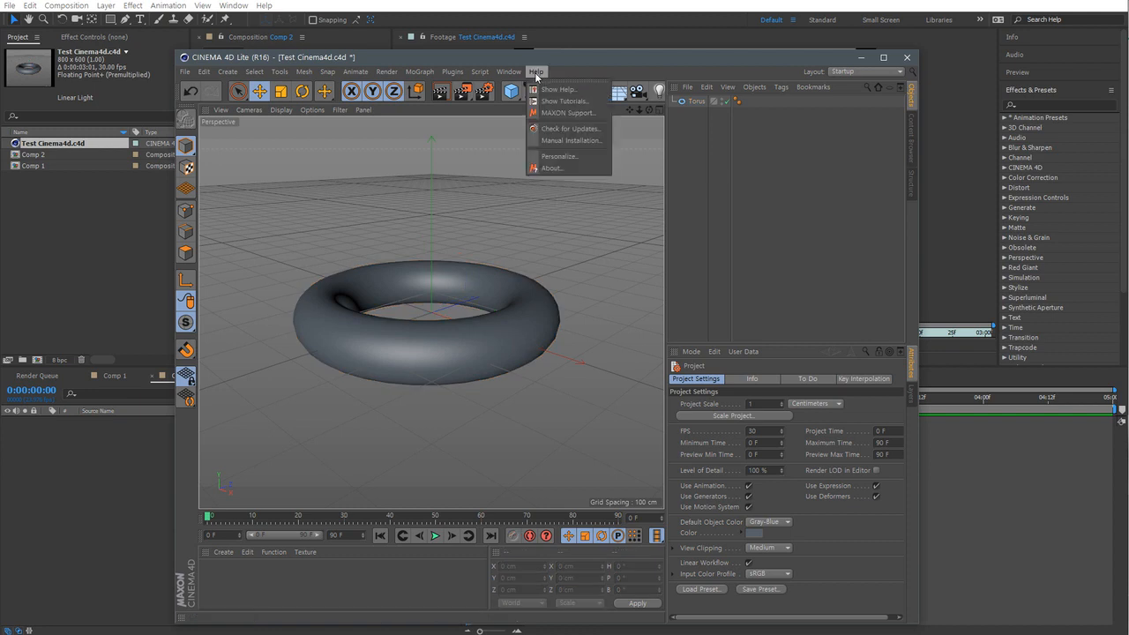
click(579, 129)
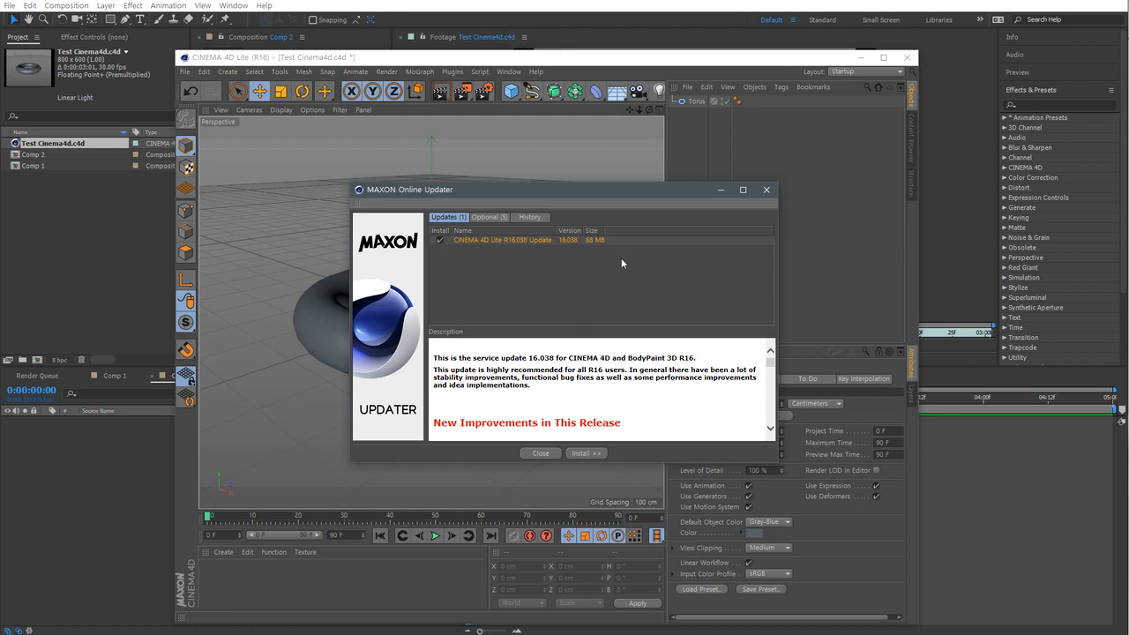
click(594, 455)
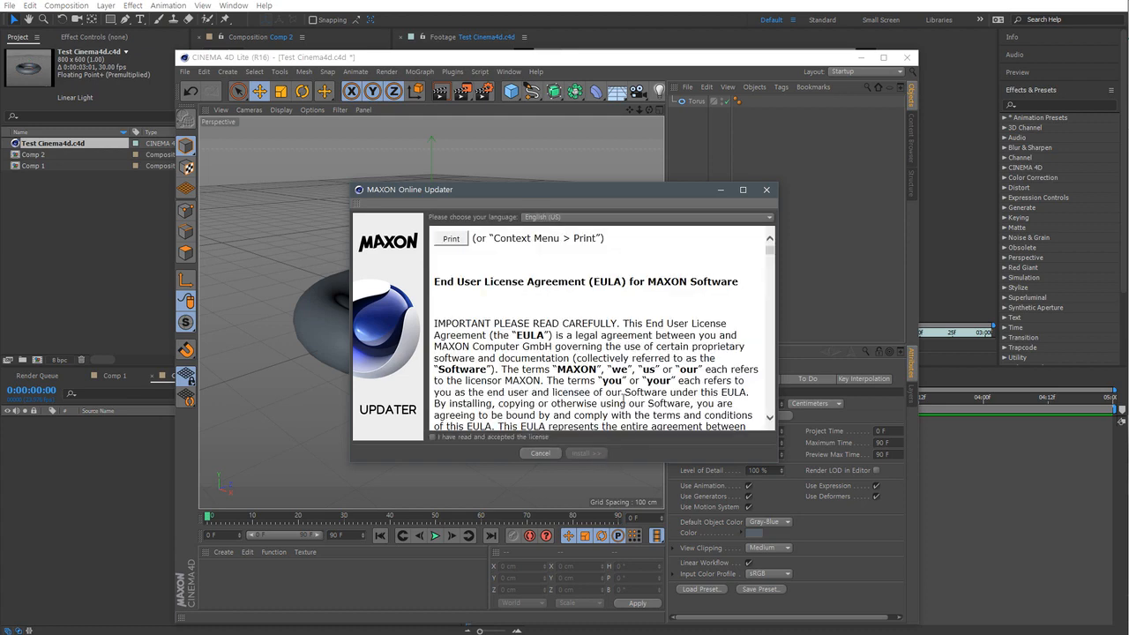
click(436, 438)
click(579, 455)
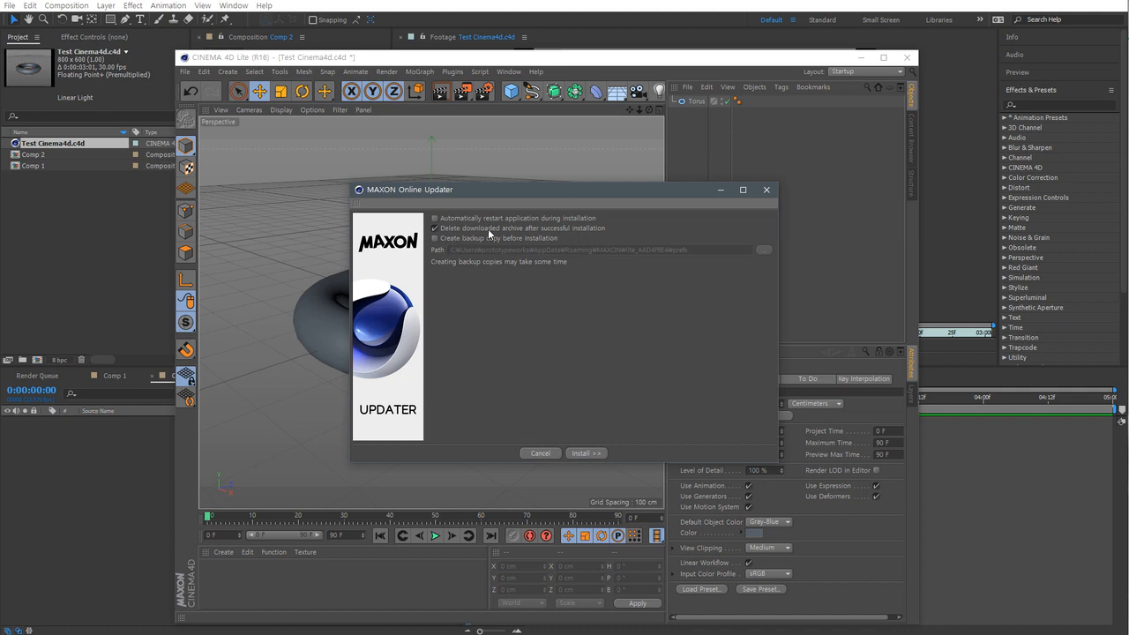
Turn off deletion of the downloaded archive and install the update, restarting without saving the changes to Test Cinema4d.c4d
click(434, 228)
click(589, 454)
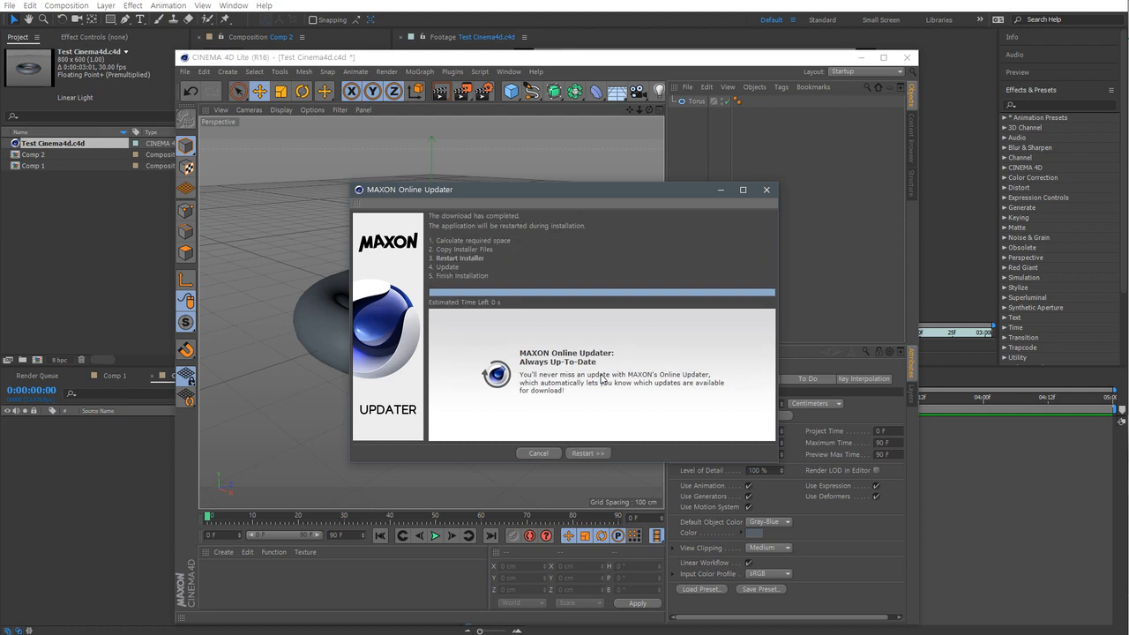
click(587, 453)
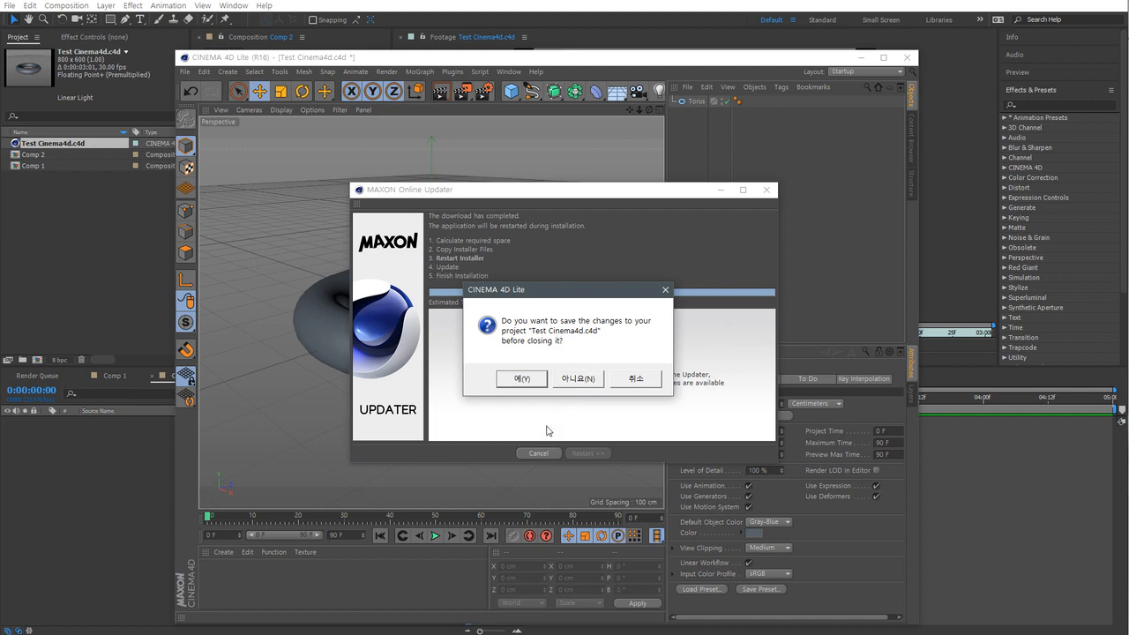
click(578, 378)
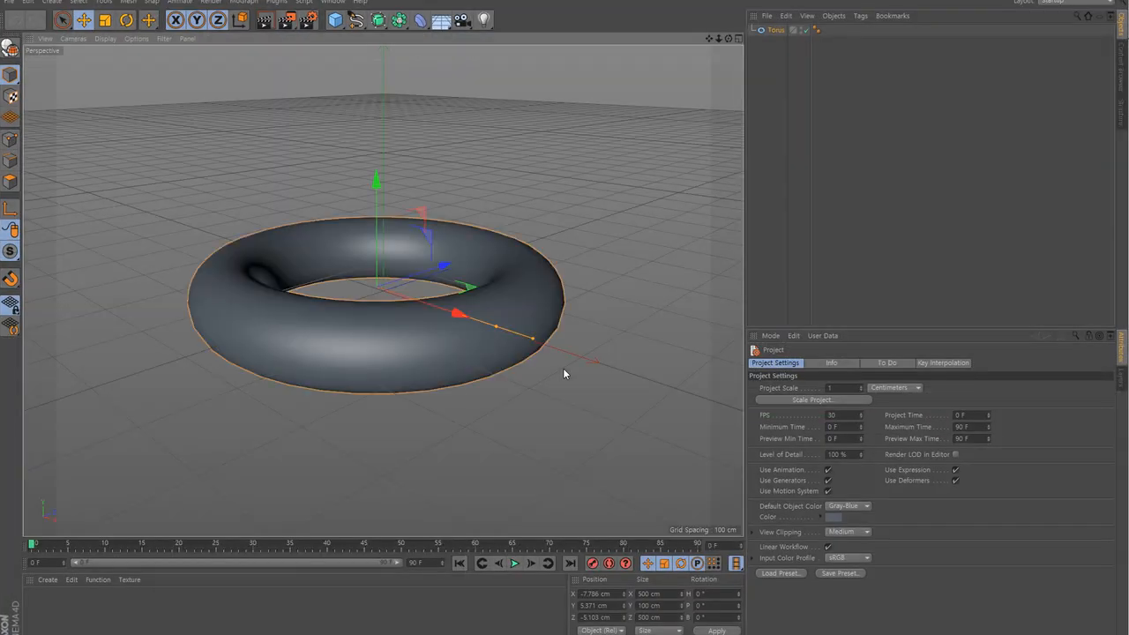
Restore the Cinema 4D Lite window to a smaller size and check the updated version in its About information
click(1093, 0)
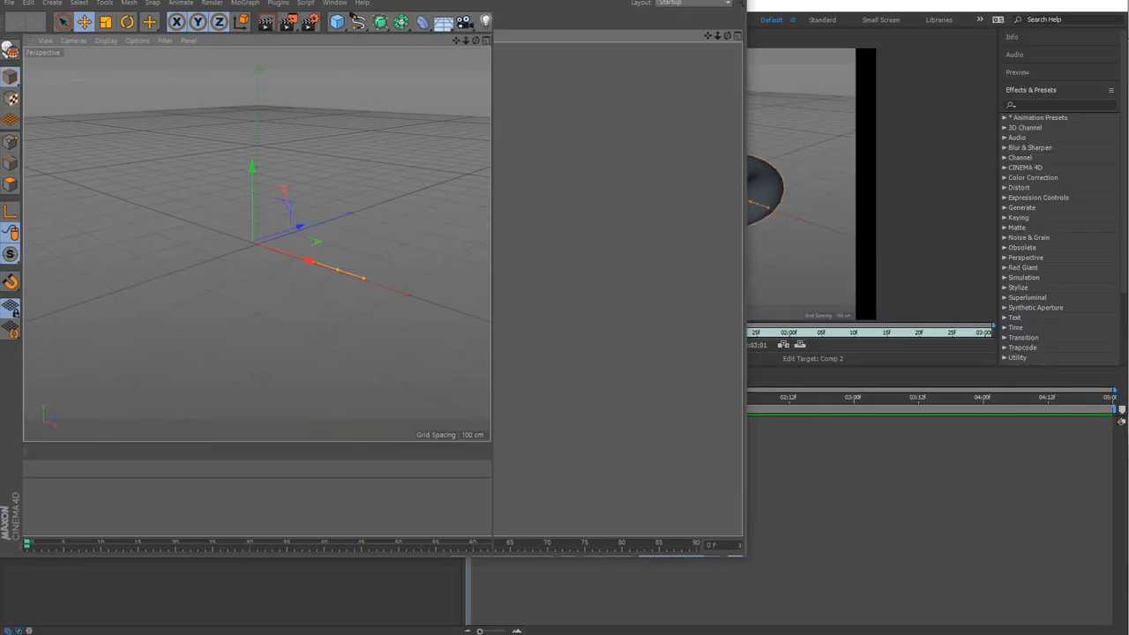
drag(532, 0, 696, 34)
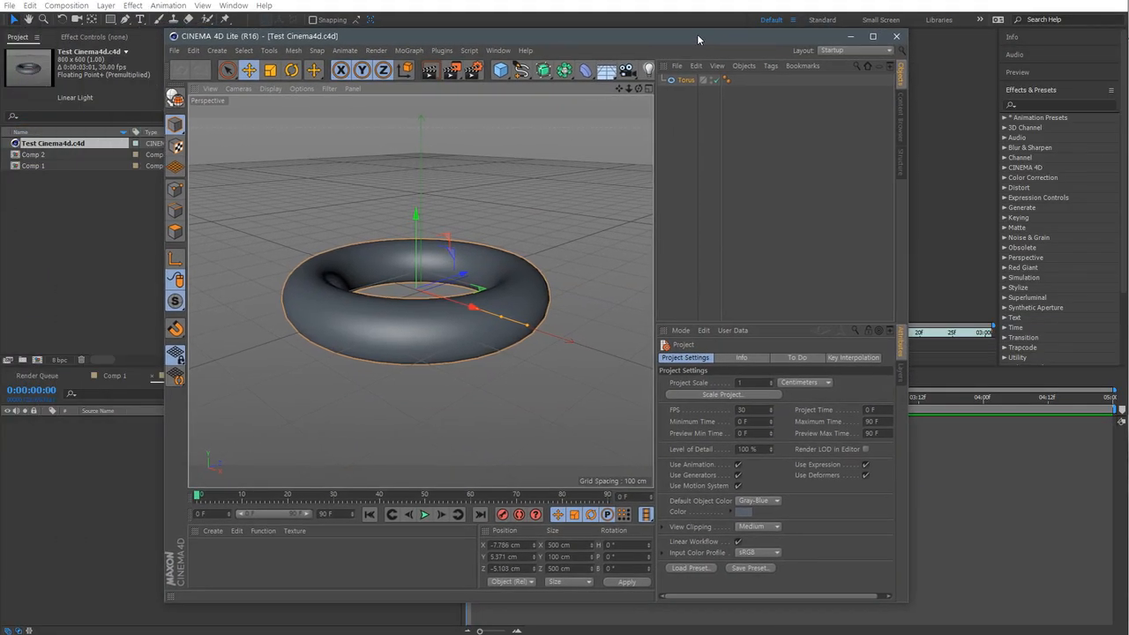
click(525, 51)
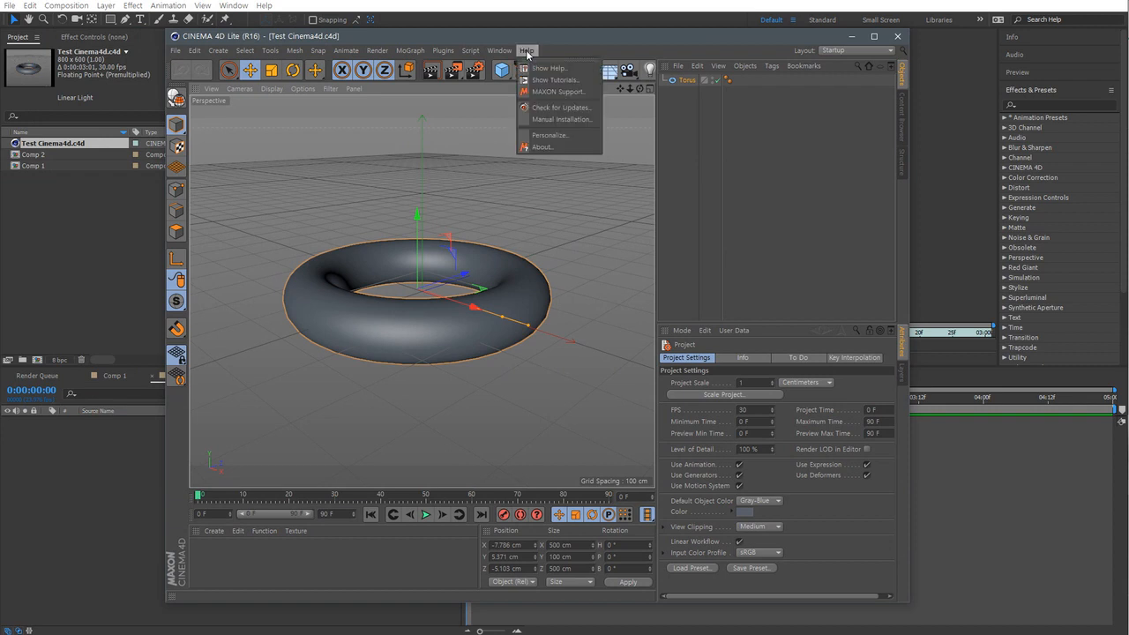
click(558, 145)
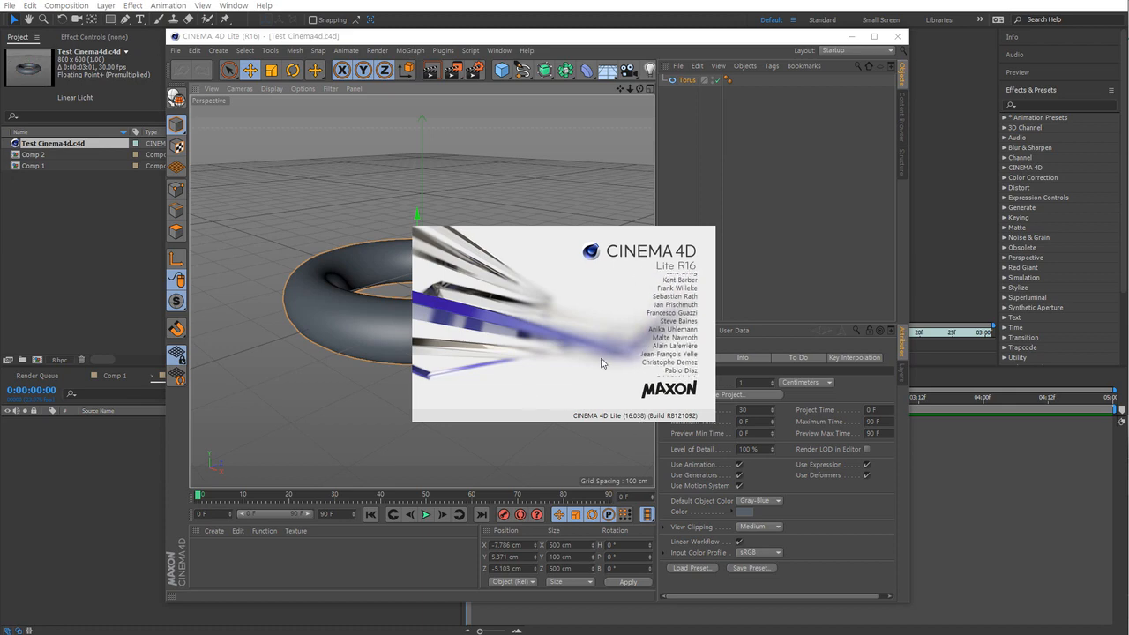
click(591, 386)
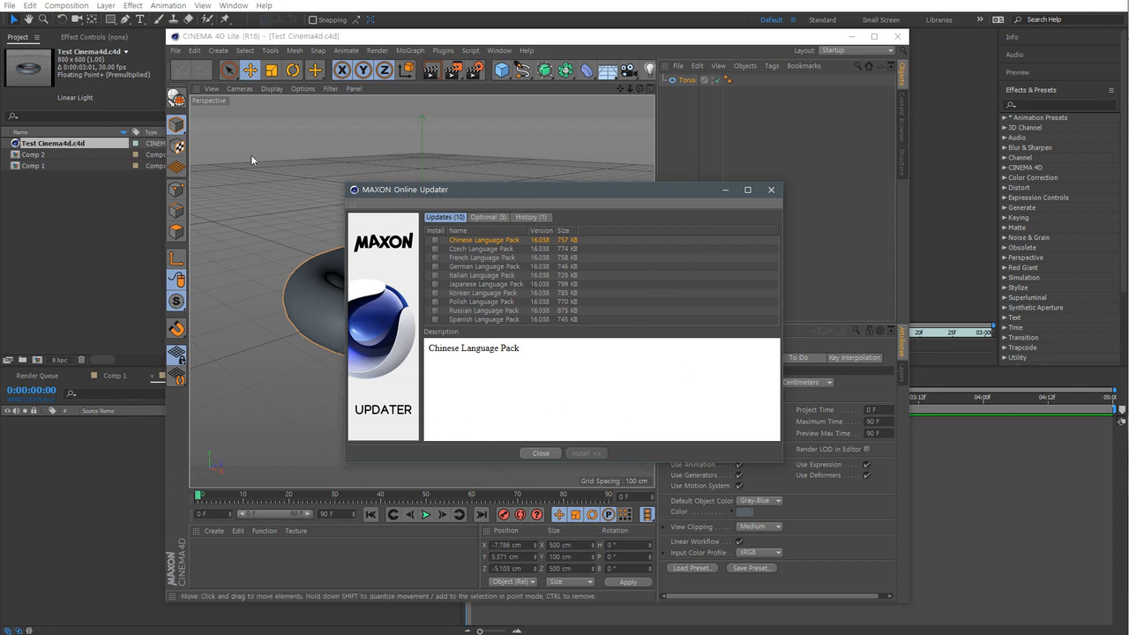
Open the Cinema 4D Lite preferences beside the updater and show the Communication settings
click(194, 50)
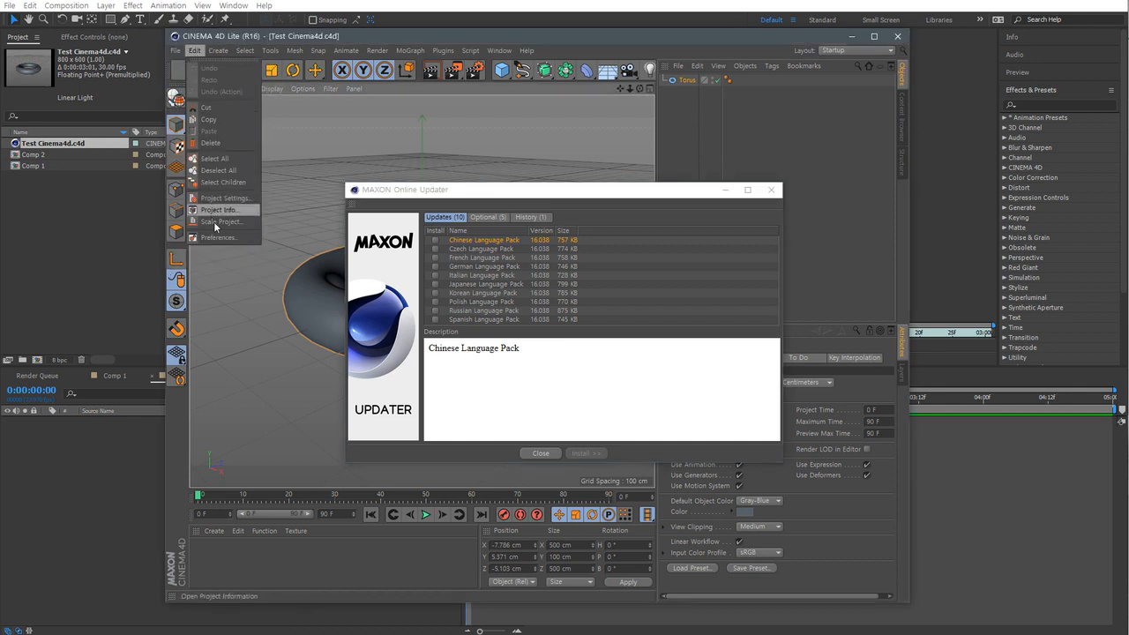
click(499, 191)
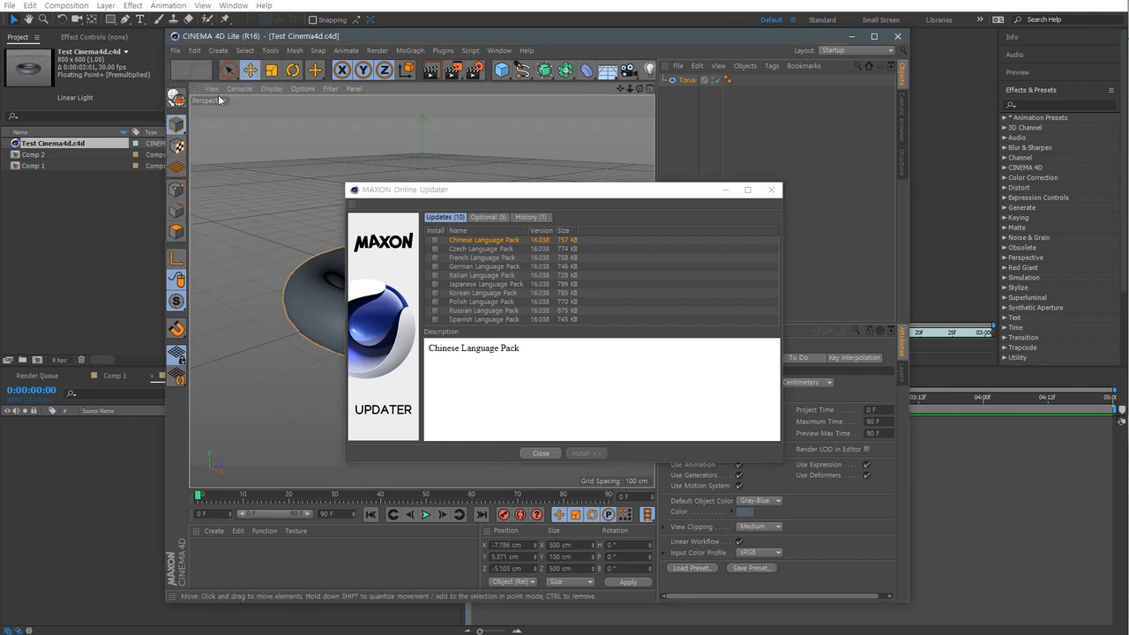
click(194, 51)
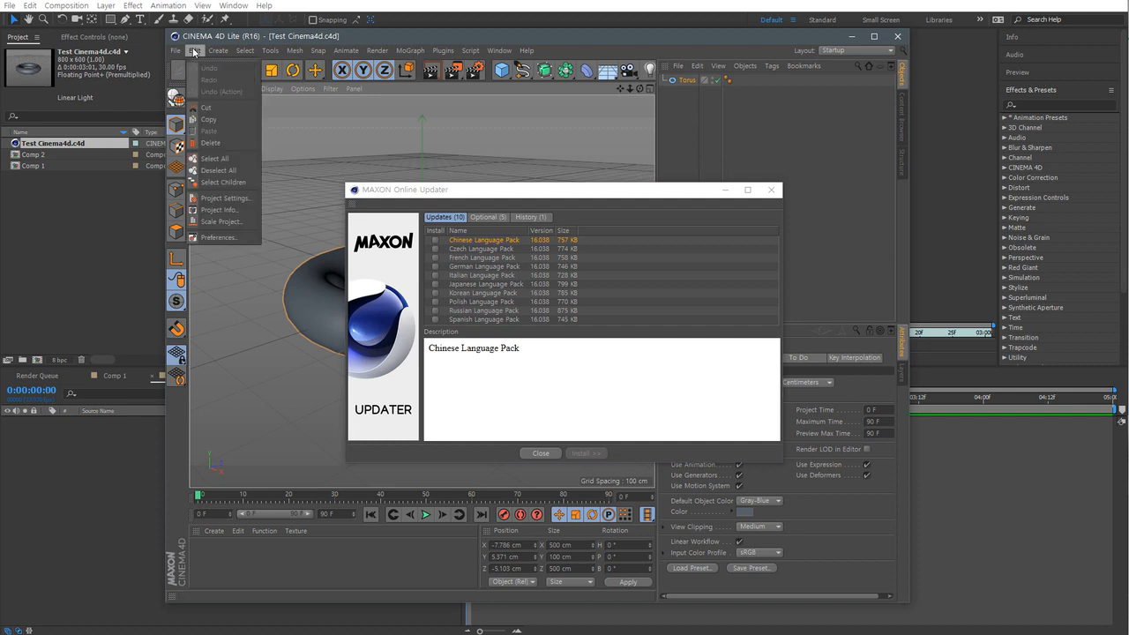
click(235, 238)
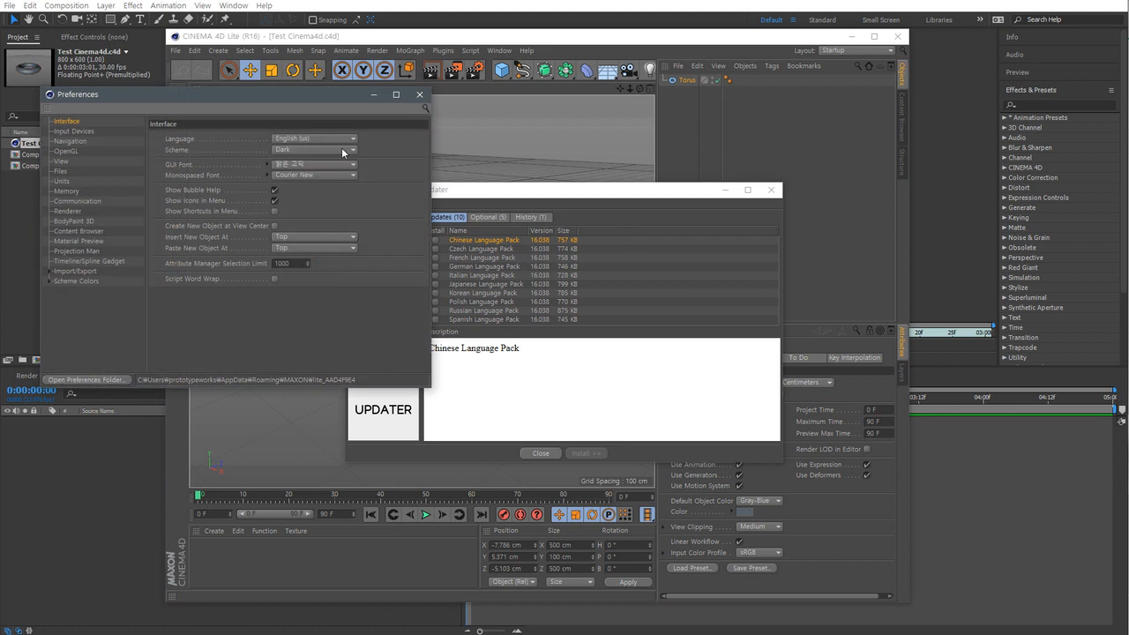
drag(321, 97, 781, 163)
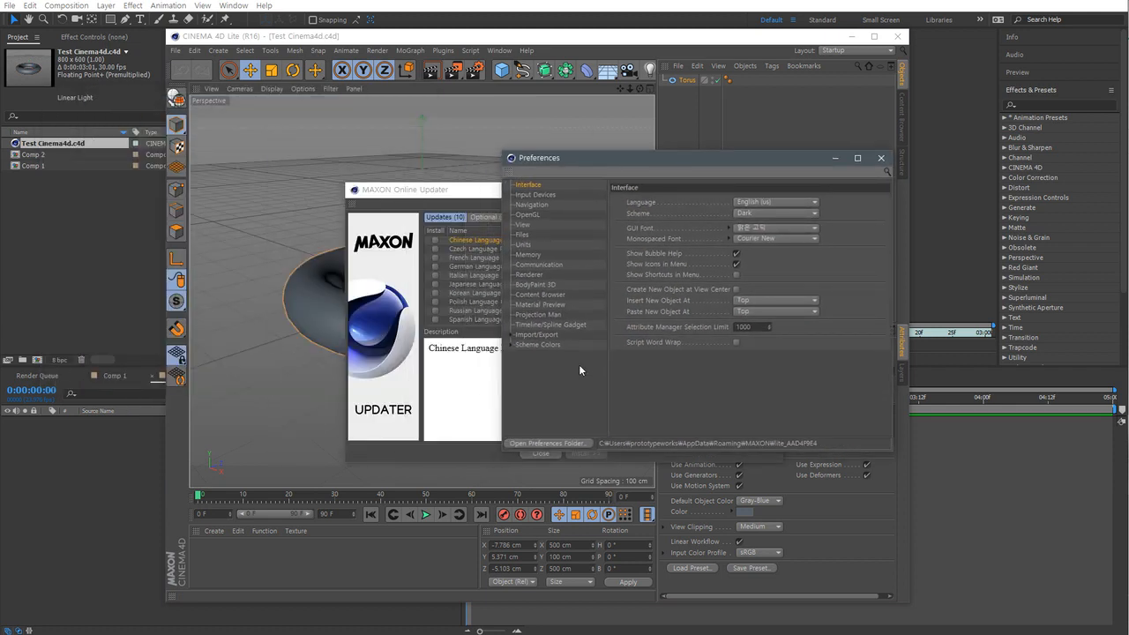
click(536, 264)
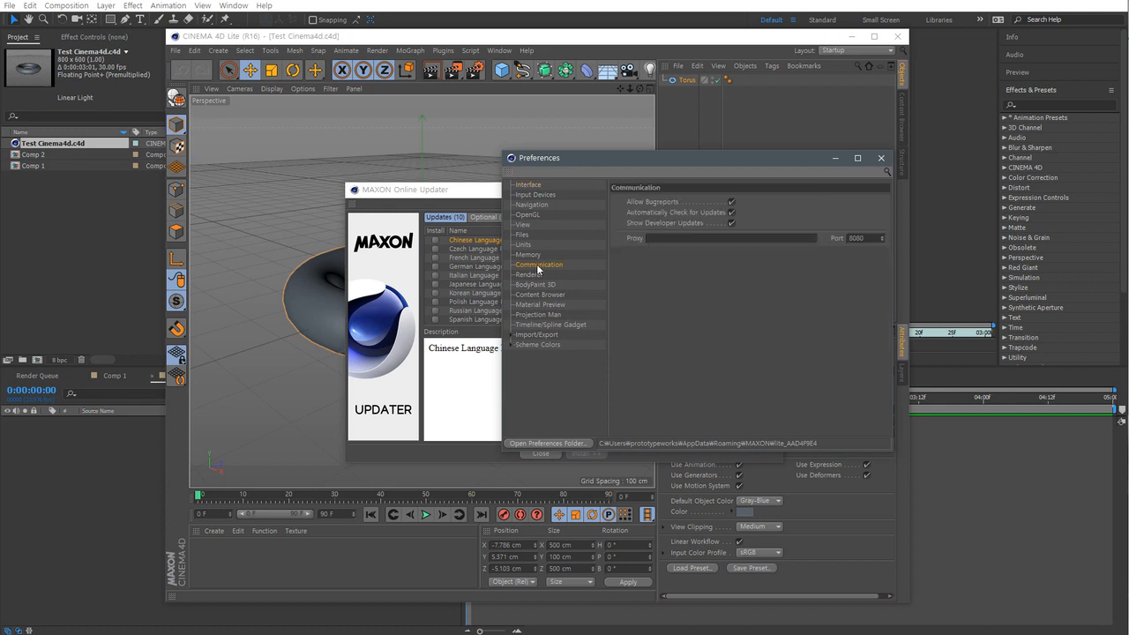
Toggle Automatically Check for Updates off and back on, and close the preferences
click(731, 212)
click(731, 212)
click(473, 194)
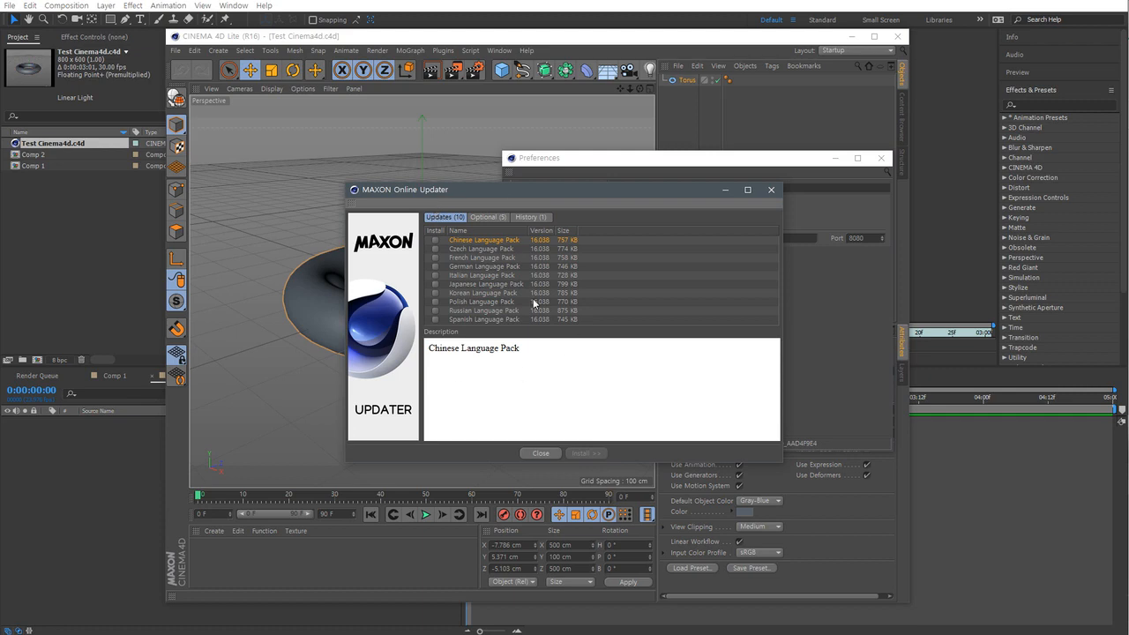
click(745, 157)
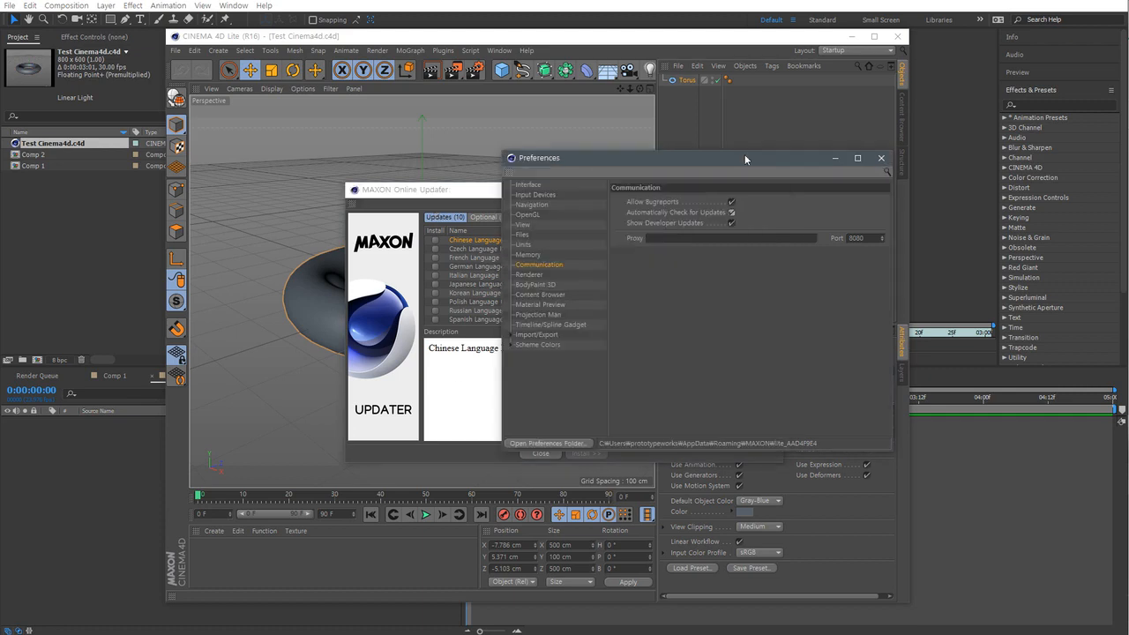
click(731, 213)
click(731, 212)
click(881, 159)
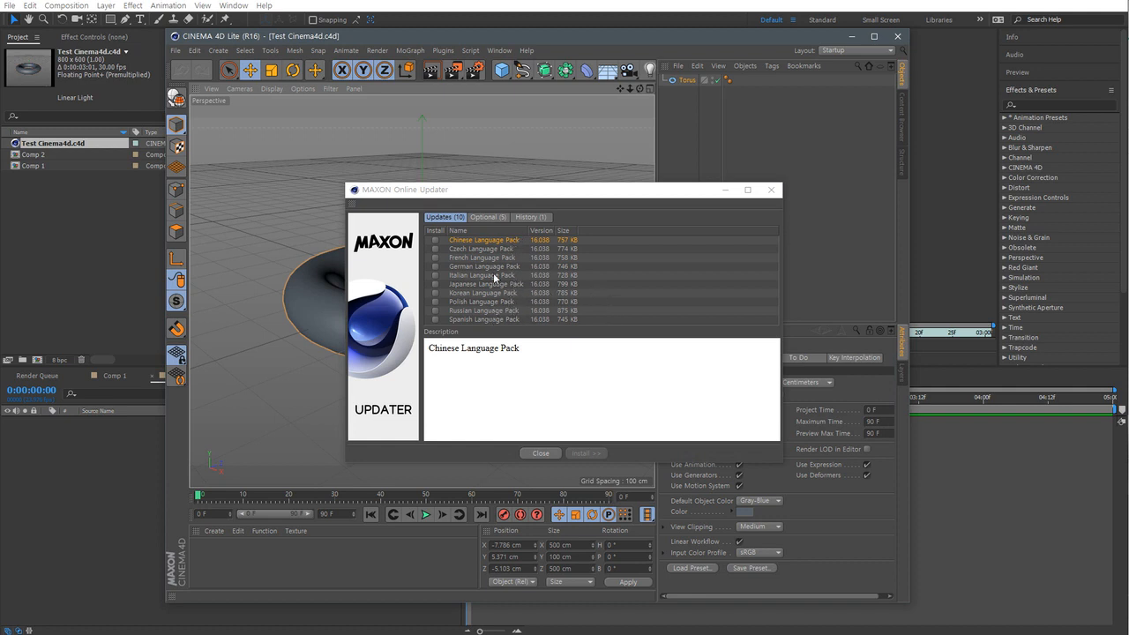
Review the available language pack updates and the optional downloads in the MAXON Online Updater
drag(496, 253, 502, 306)
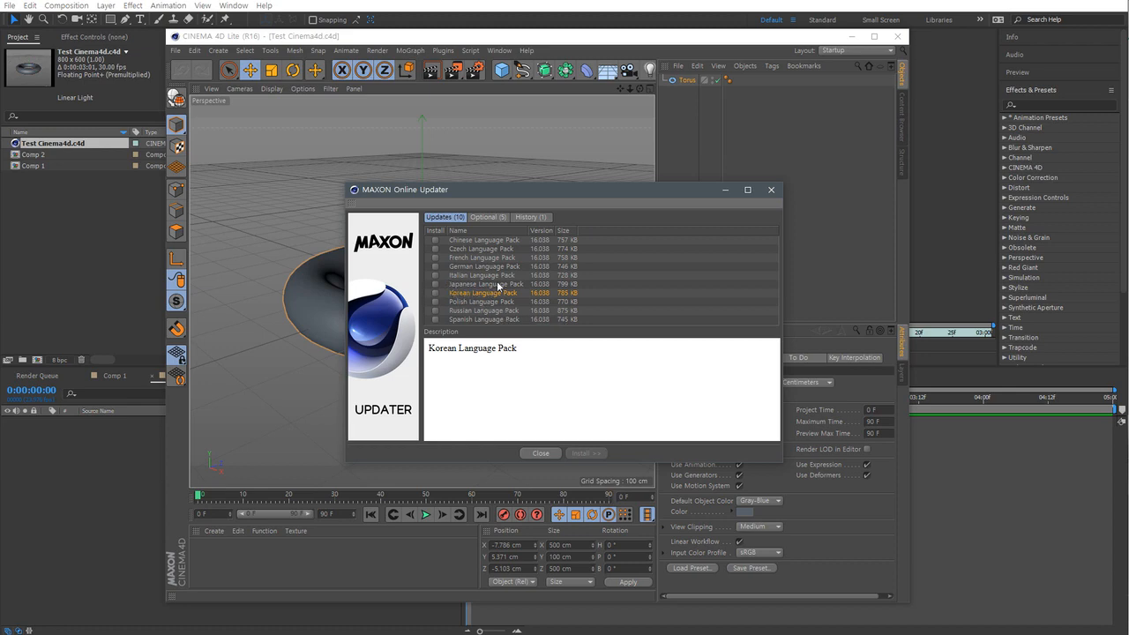
click(380, 47)
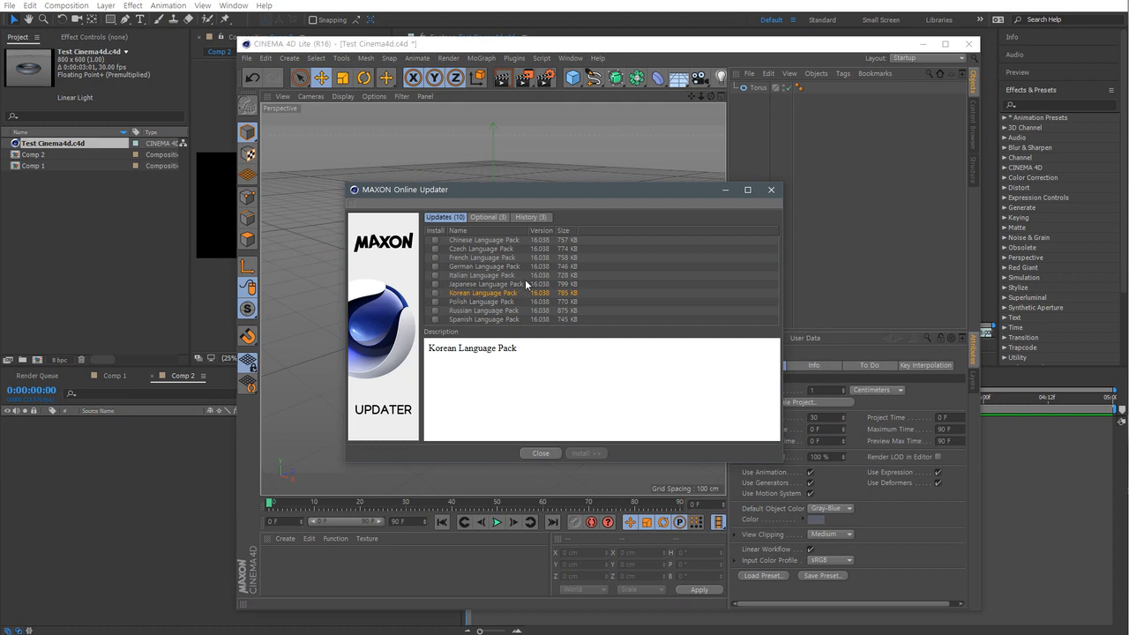
click(494, 217)
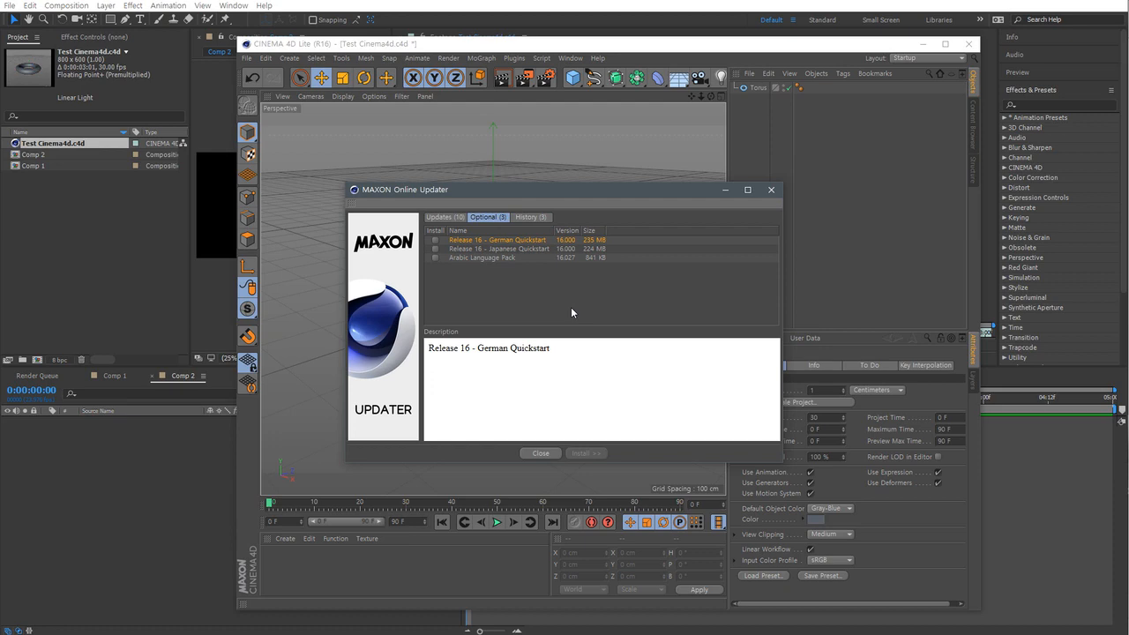
click(446, 218)
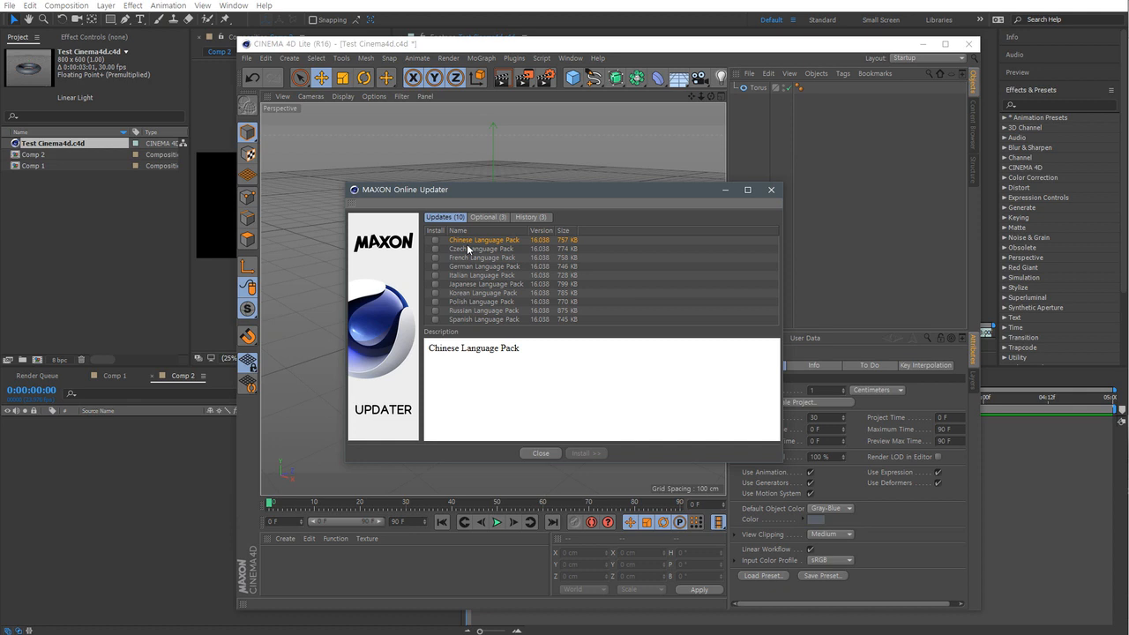
Choose the Korean Language Pack for installation, accept the license agreement and start the install
click(480, 294)
click(434, 294)
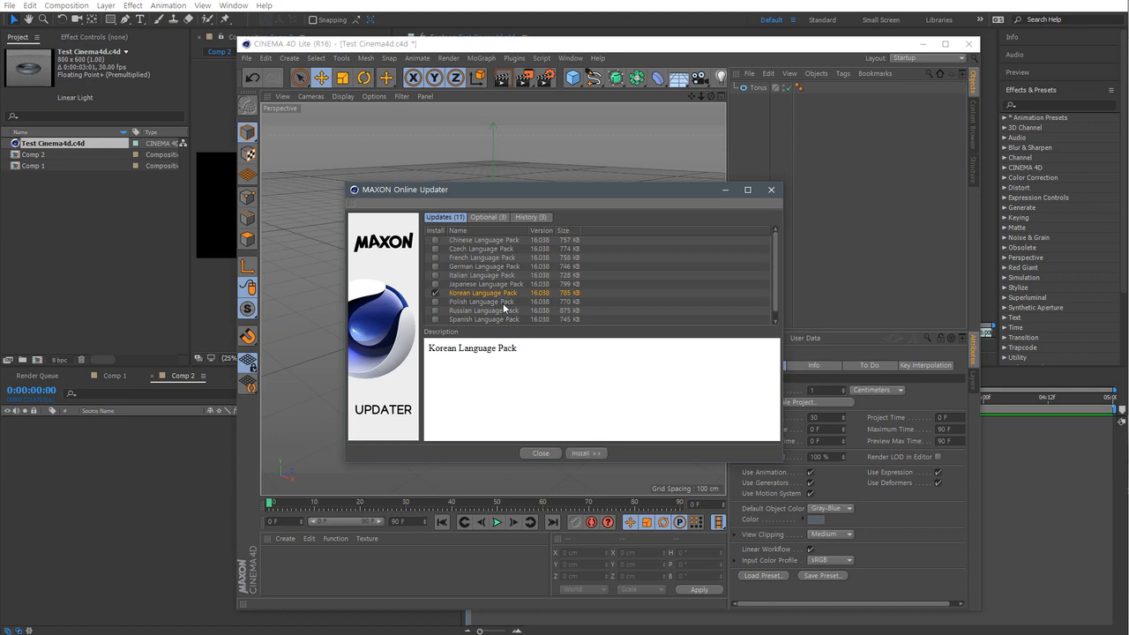
click(593, 454)
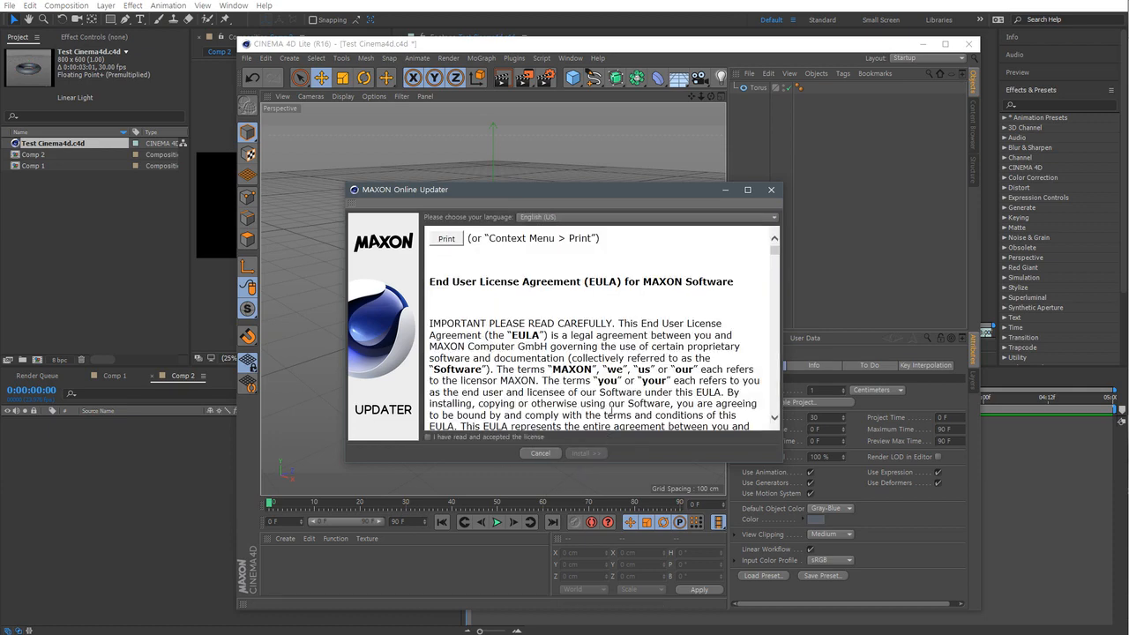
click(428, 436)
click(600, 455)
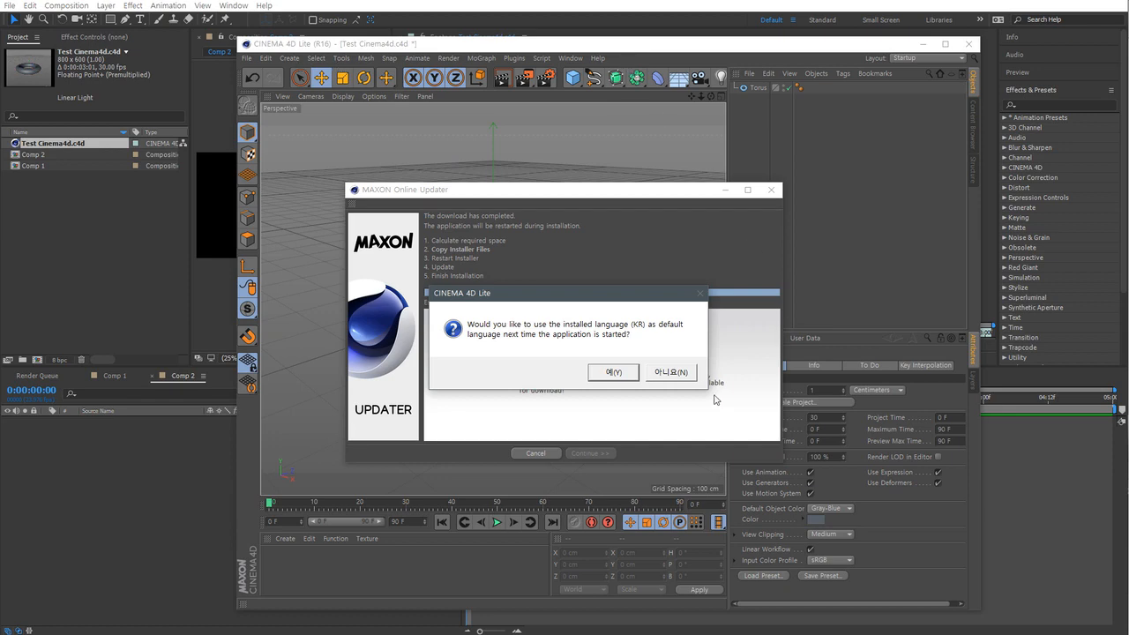
Decline Korean as the default language and restart Cinema 4D Lite without saving the changes to Test Cinema4d.c4d
click(691, 376)
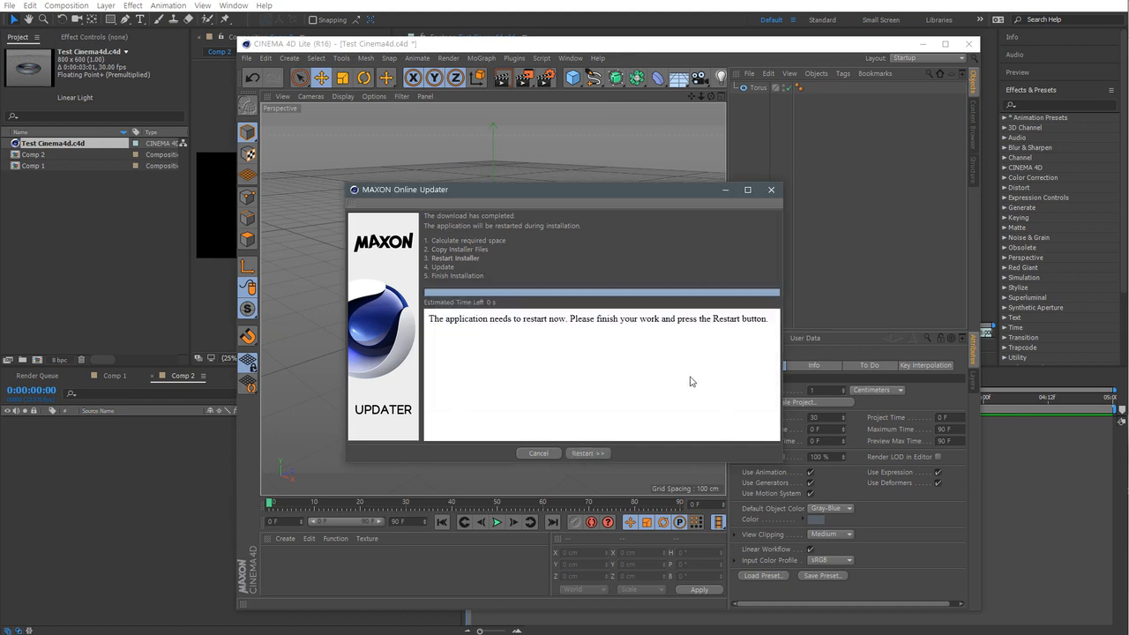
click(602, 451)
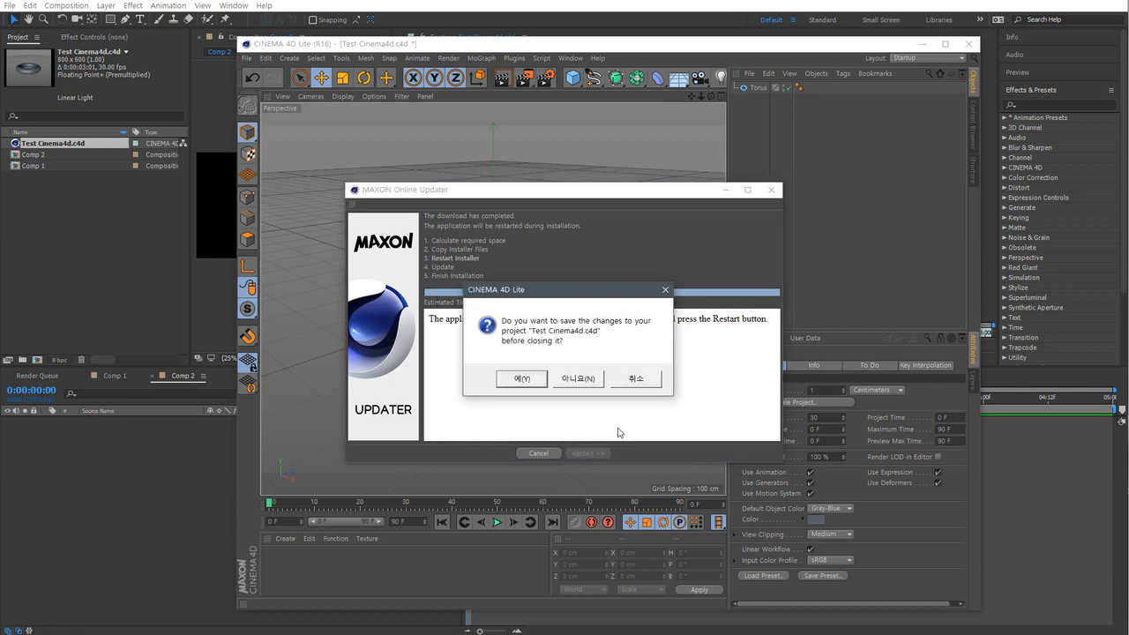
click(571, 380)
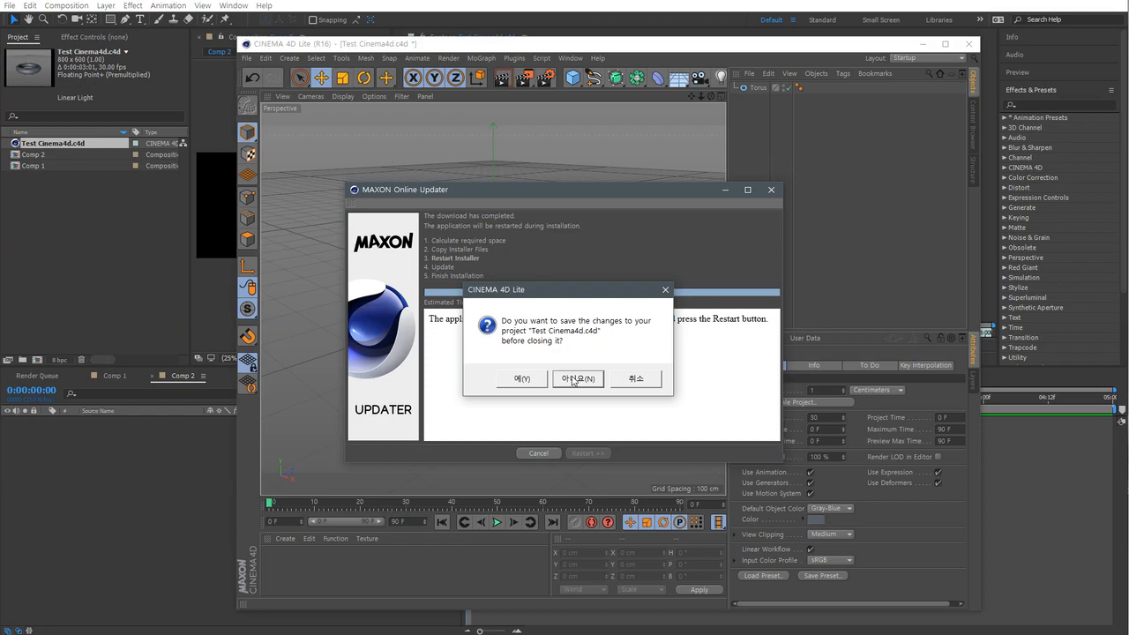
click(571, 379)
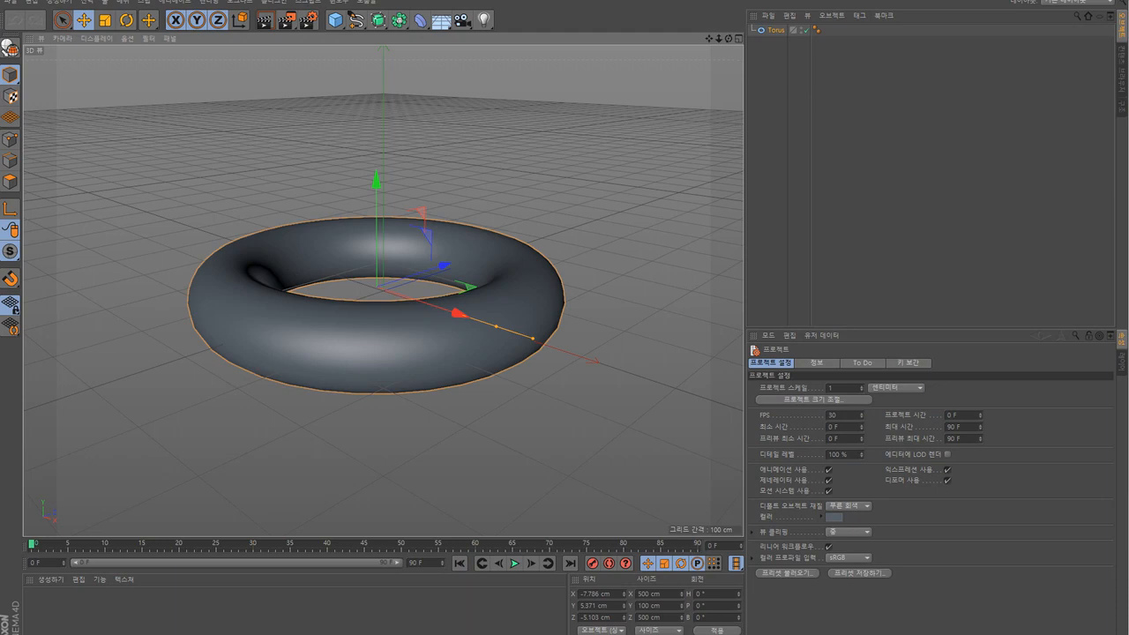
Restore the restarted Cinema 4D Lite window to a smaller size and look over its Korean menus
click(1093, 0)
drag(625, 0, 849, 41)
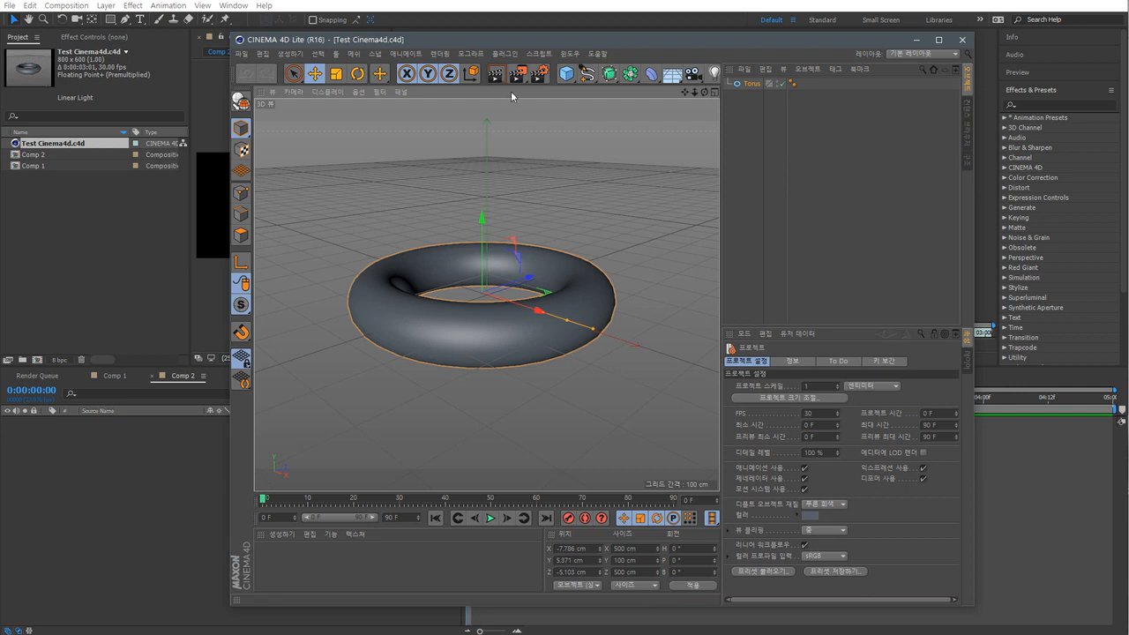
click(410, 54)
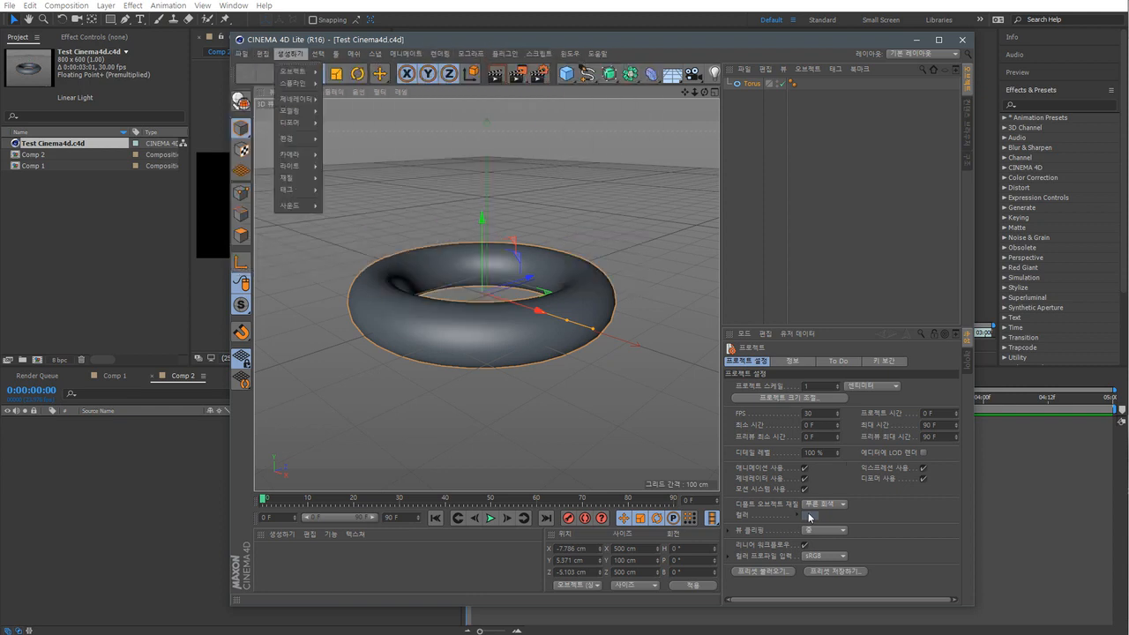
click(515, 36)
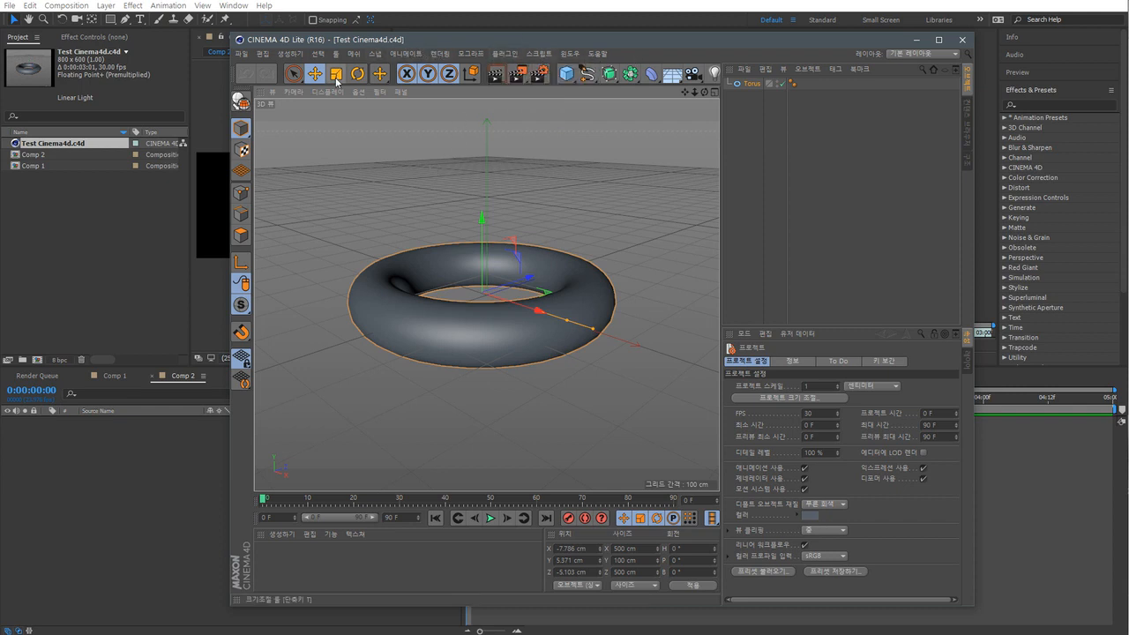
Set the interface language to English (us) in the preferences, and close Cinema 4D Lite to return to After Effects
click(261, 54)
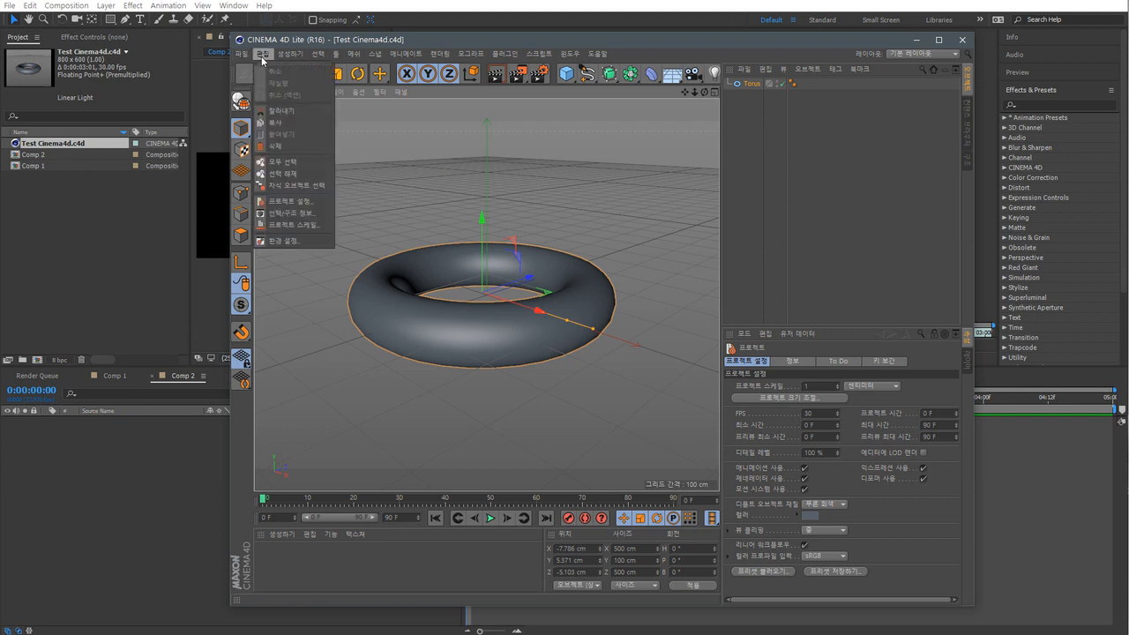
click(292, 240)
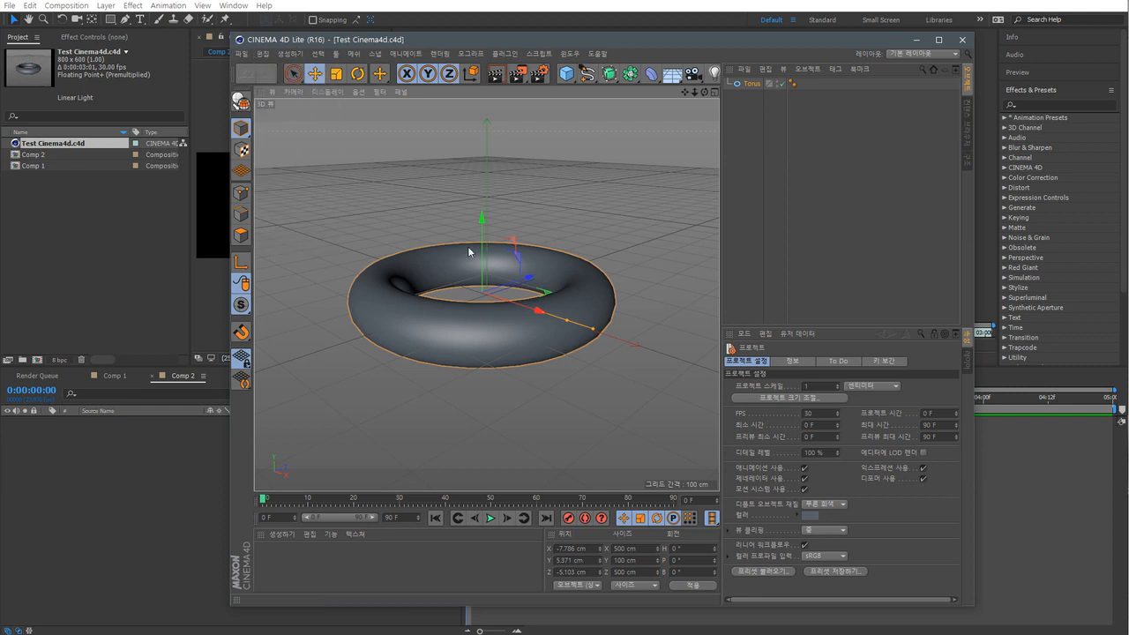
drag(409, 97, 783, 173)
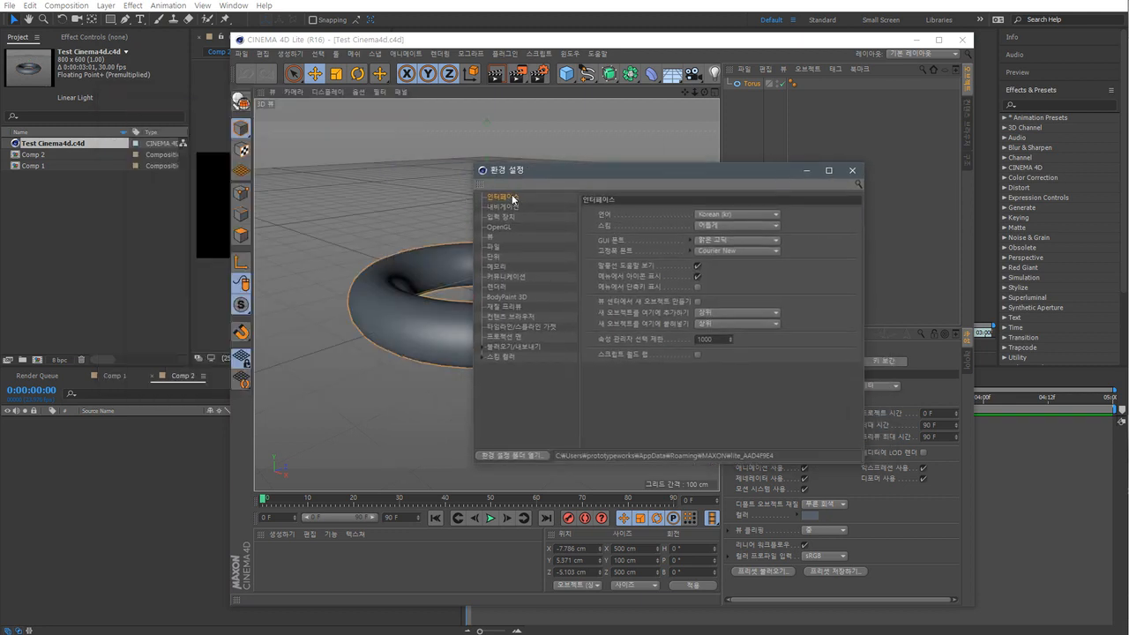
click(725, 218)
click(721, 239)
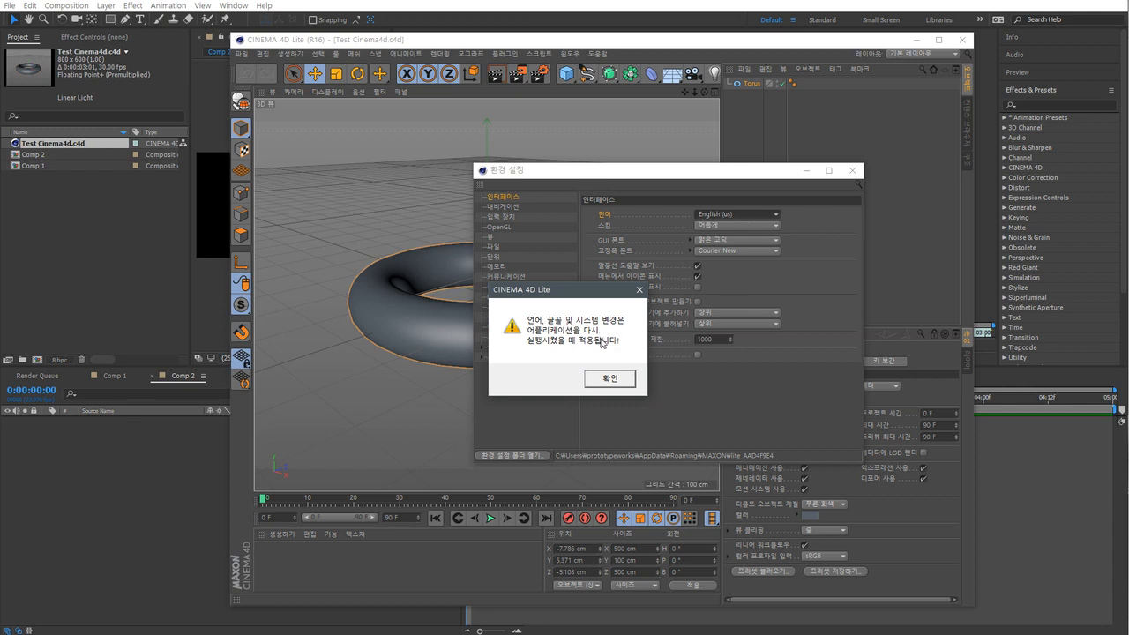
click(610, 380)
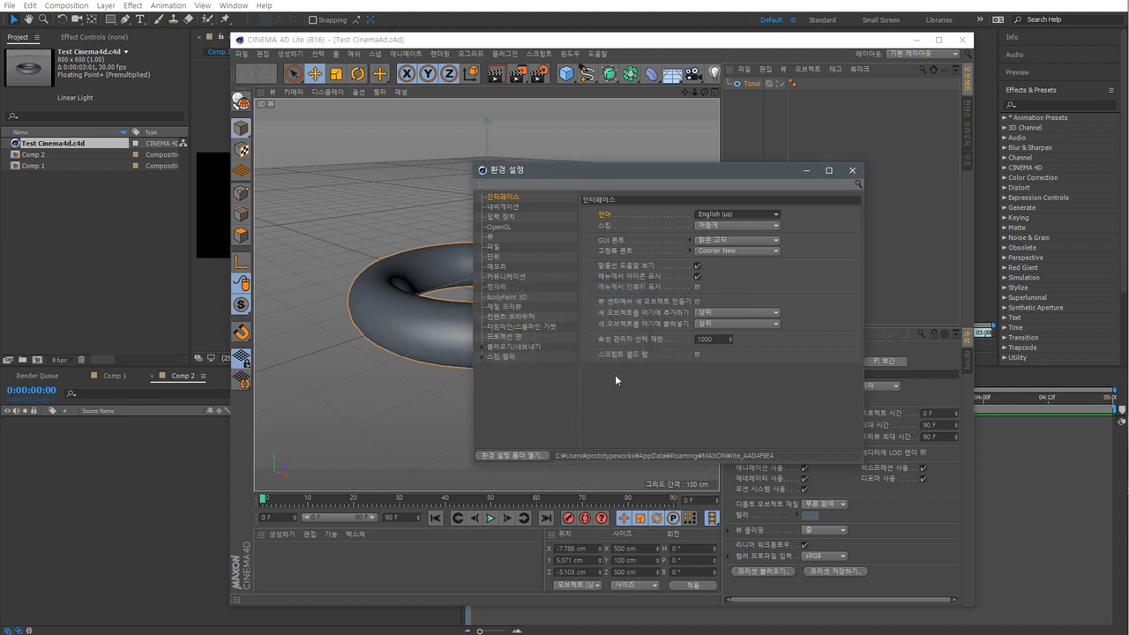
click(852, 171)
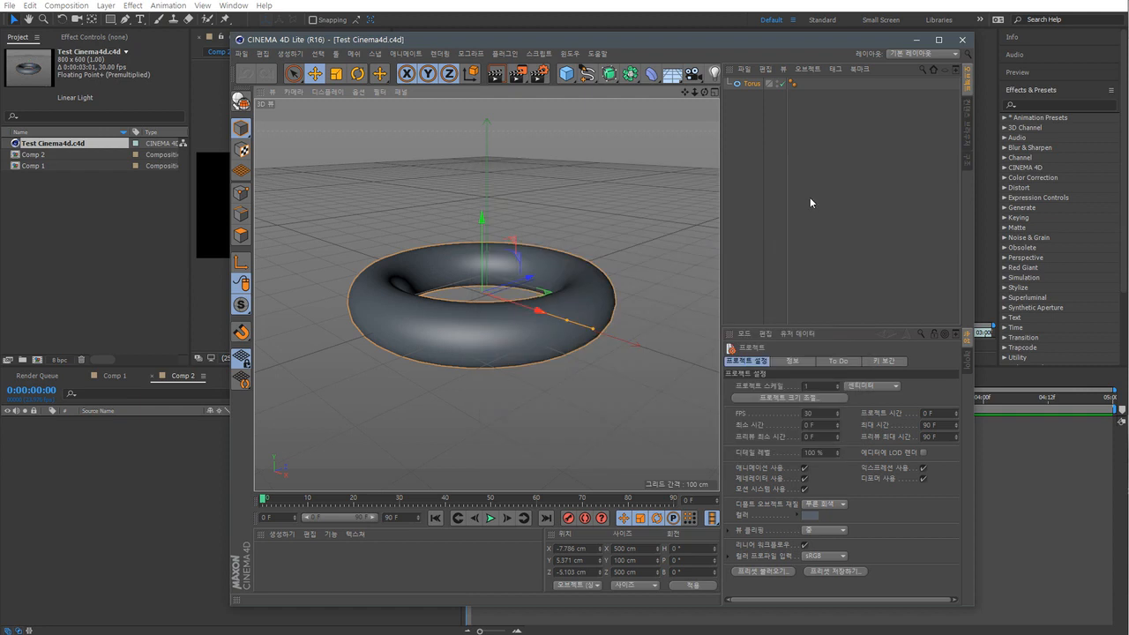
click(962, 41)
click(158, 238)
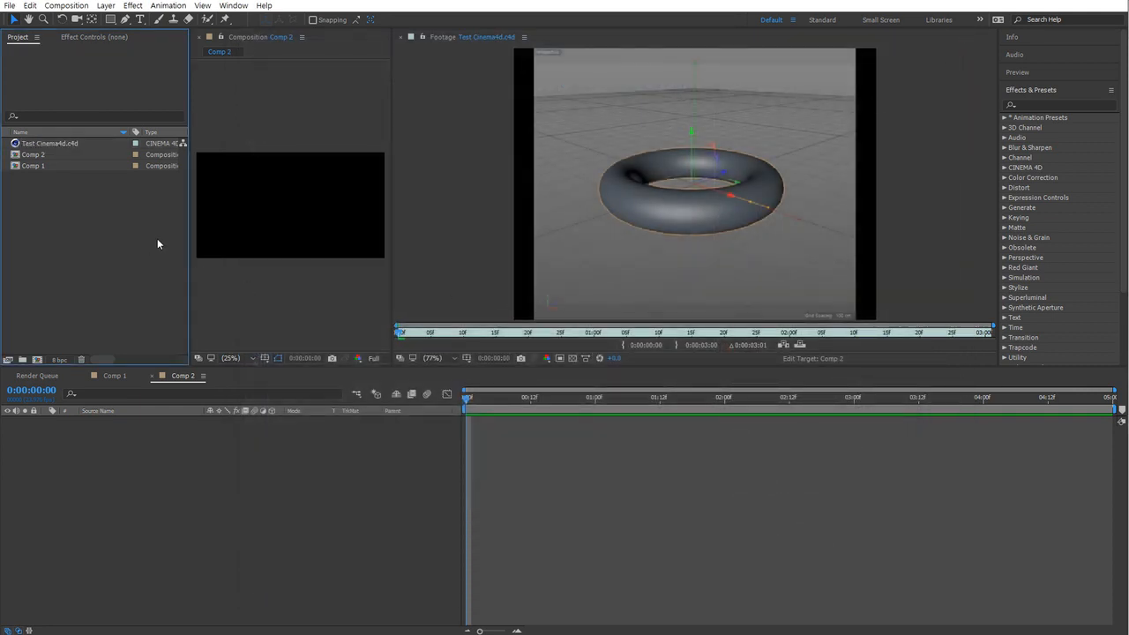
Open Test Cinema4d.c4d in Cinema 4D Lite, then restore its window to a smaller size and move it fully into view
click(75, 143)
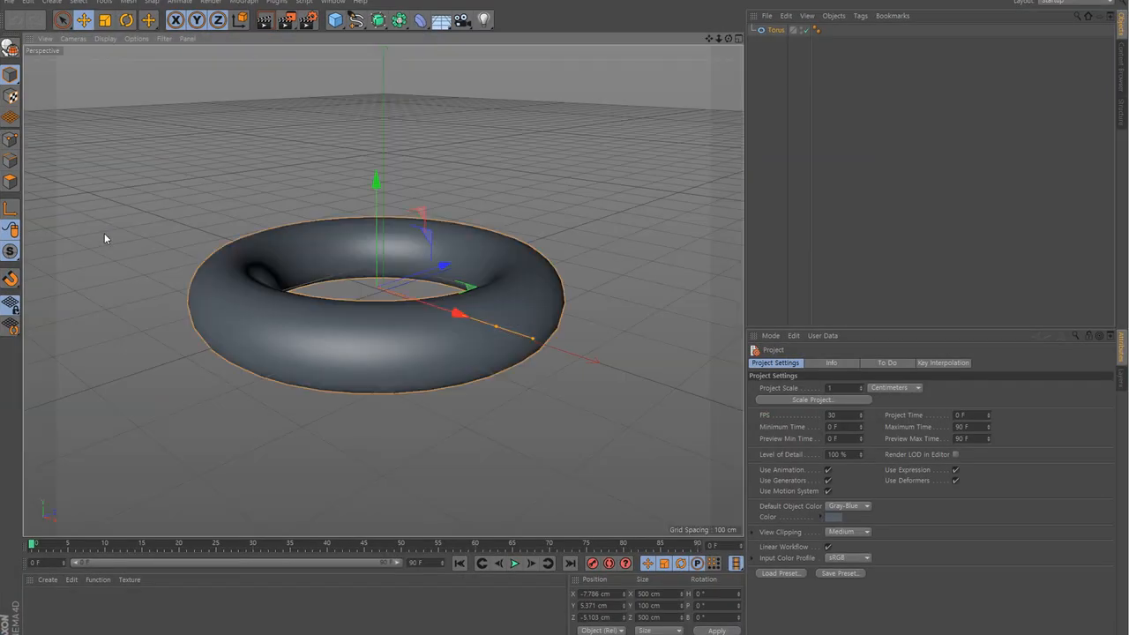
double_click(510, 1)
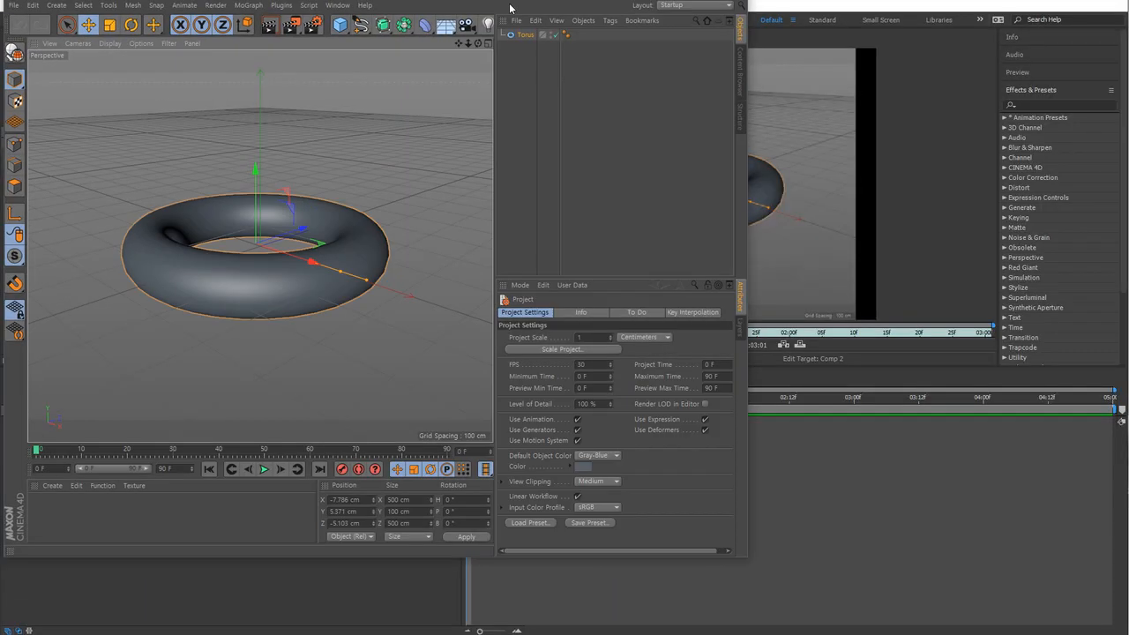
drag(510, 1, 722, 68)
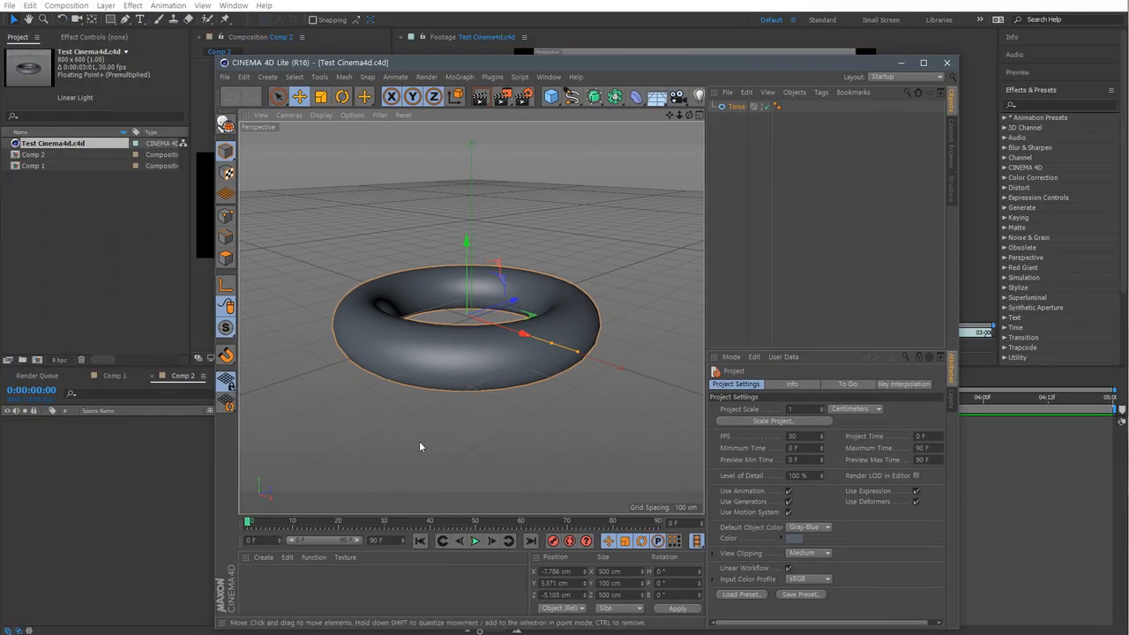
Check for updates in Cinema 4D Lite and choose Korean Documentation 16.050 for installation
click(577, 78)
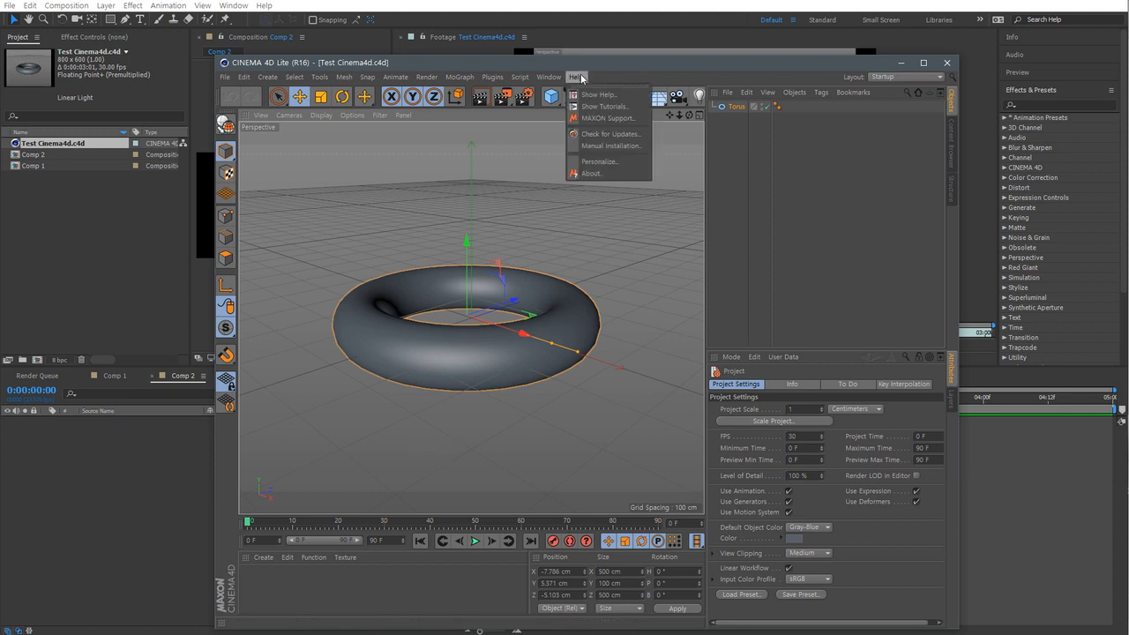
click(627, 136)
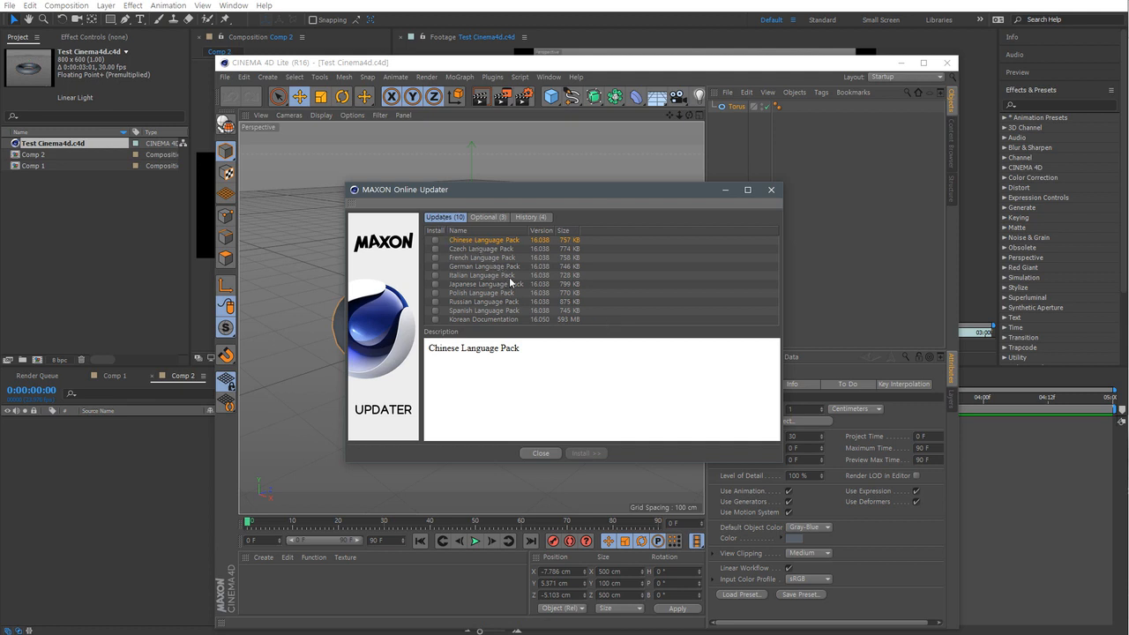
click(462, 320)
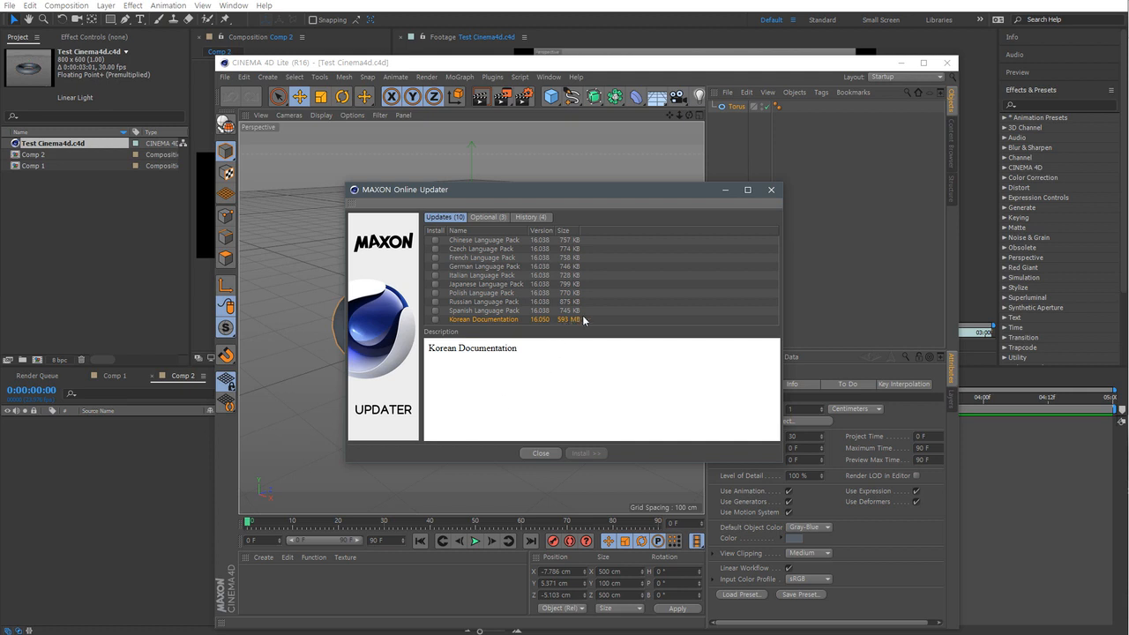
click(434, 319)
Accept the license agreement, install the Korean Documentation and restart Cinema 4D Lite to complete the update
click(589, 454)
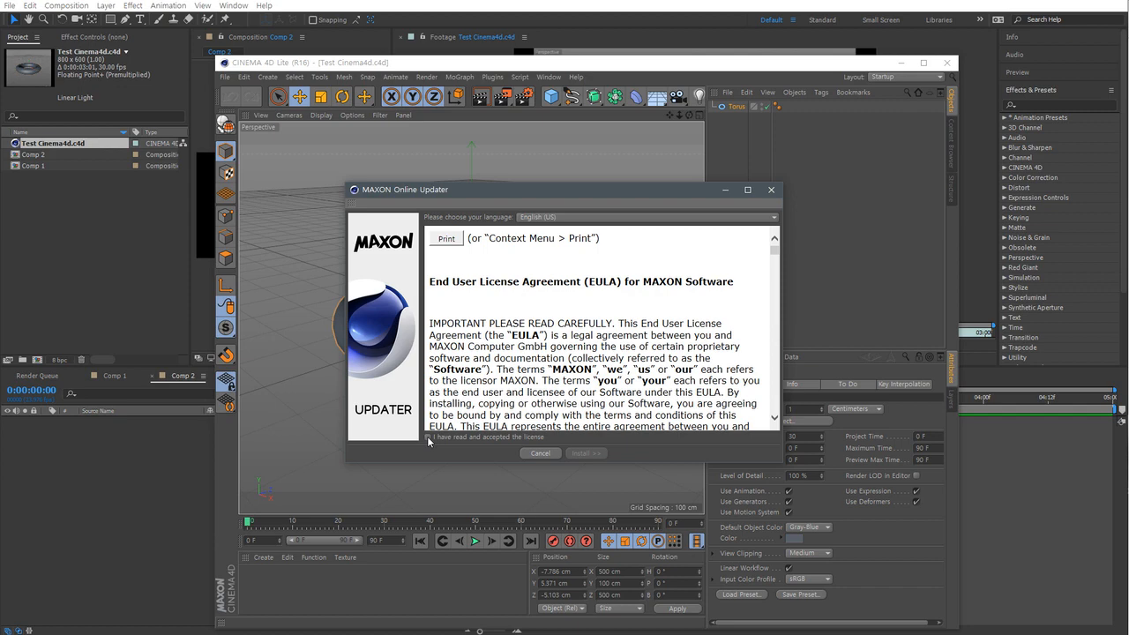
click(428, 437)
click(582, 454)
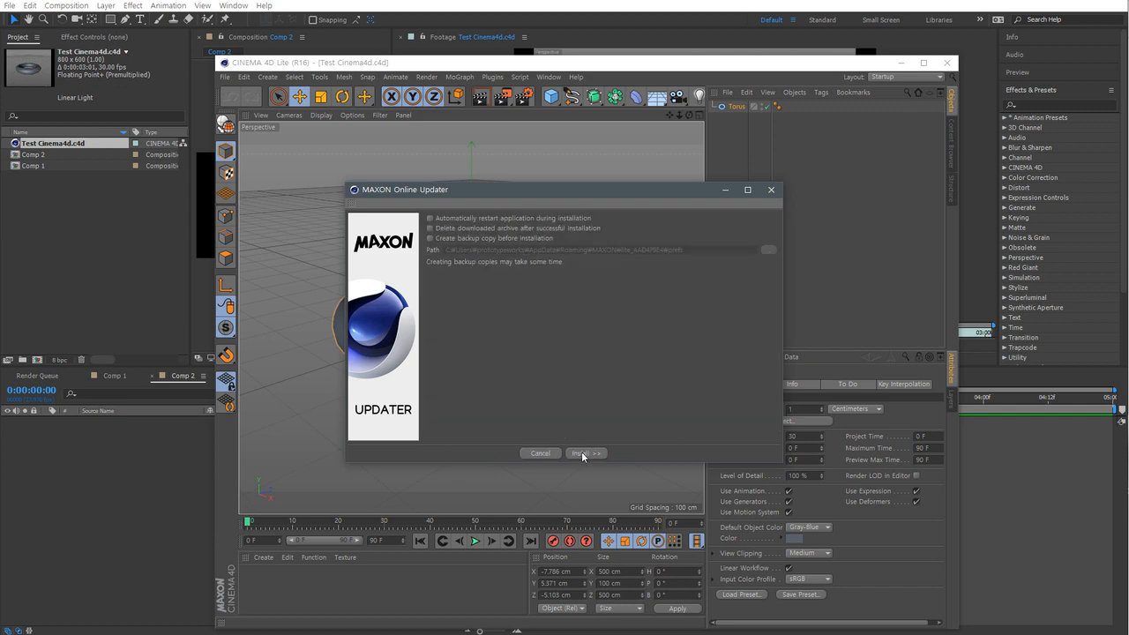
click(581, 452)
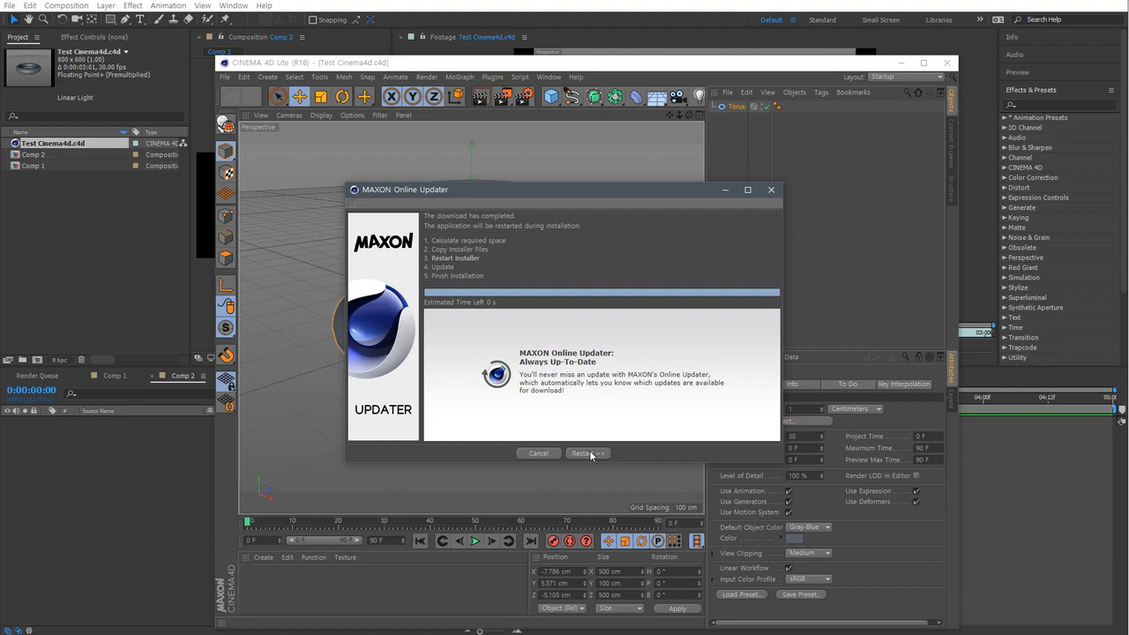
click(588, 453)
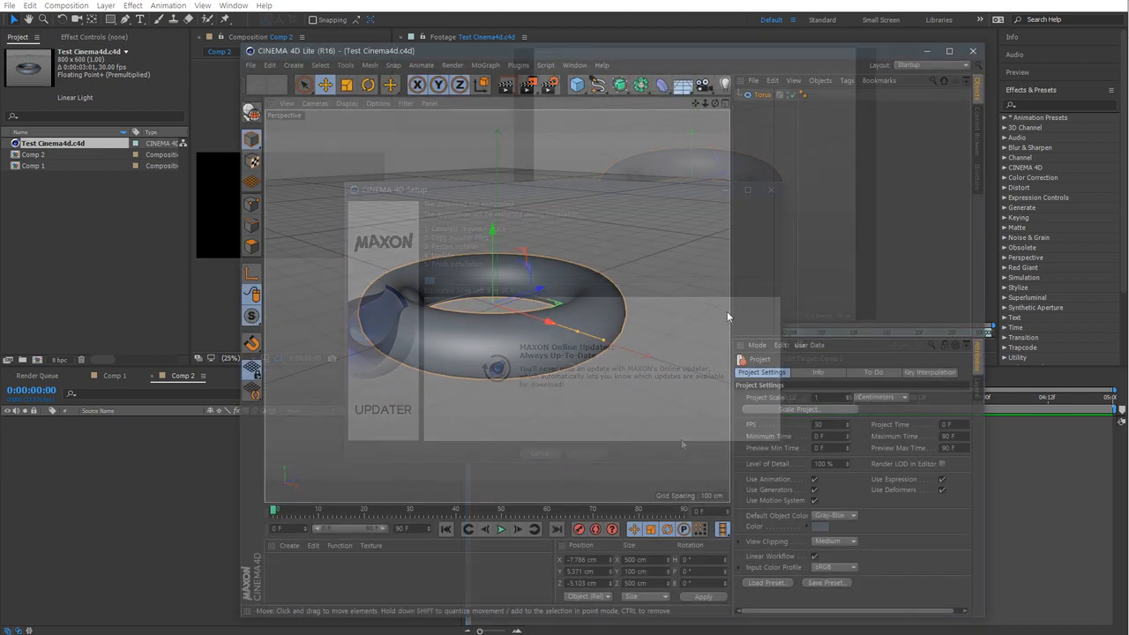
Deselect the torus, then open the Cinema 4D help and look through its tutorial pages, including Modeling a Human Figure
click(825, 214)
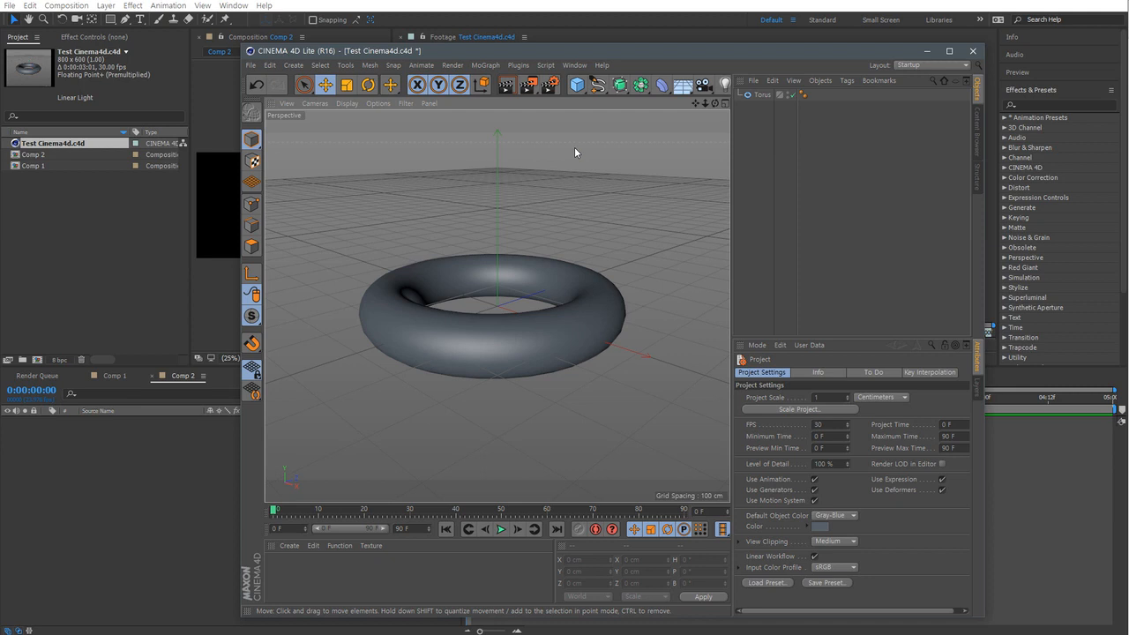
click(600, 65)
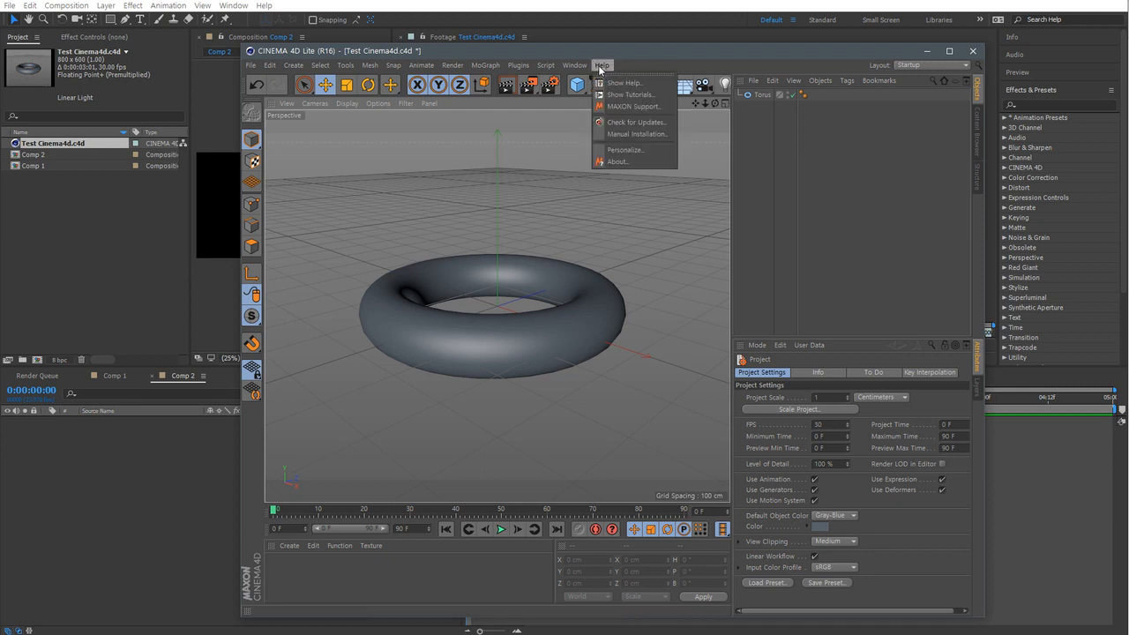
click(642, 88)
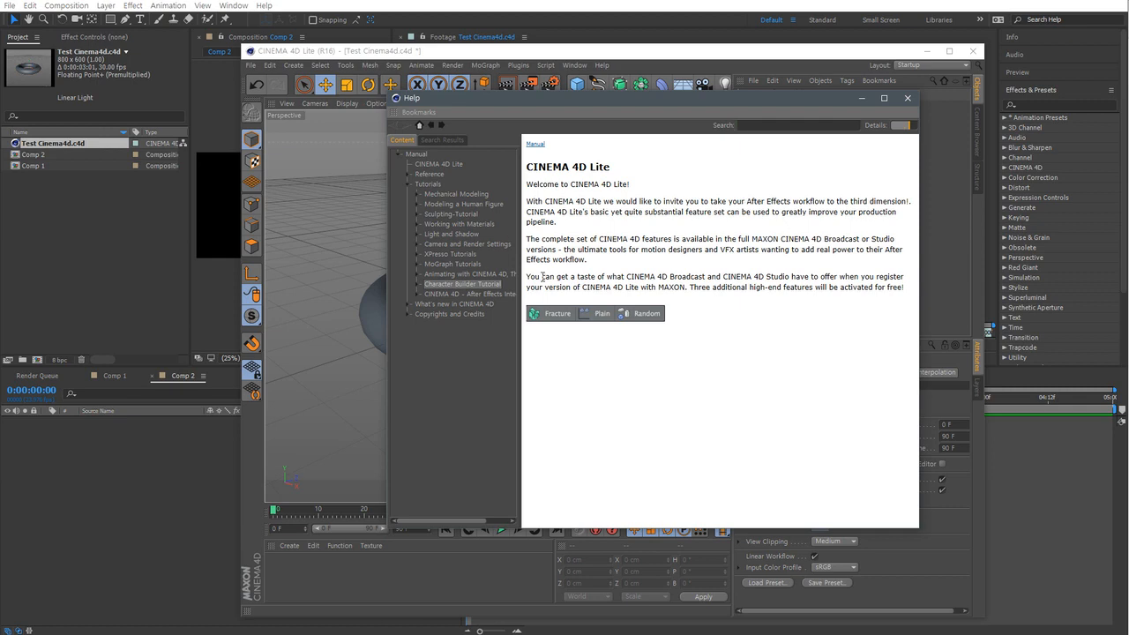
click(460, 224)
click(456, 194)
click(439, 164)
click(449, 203)
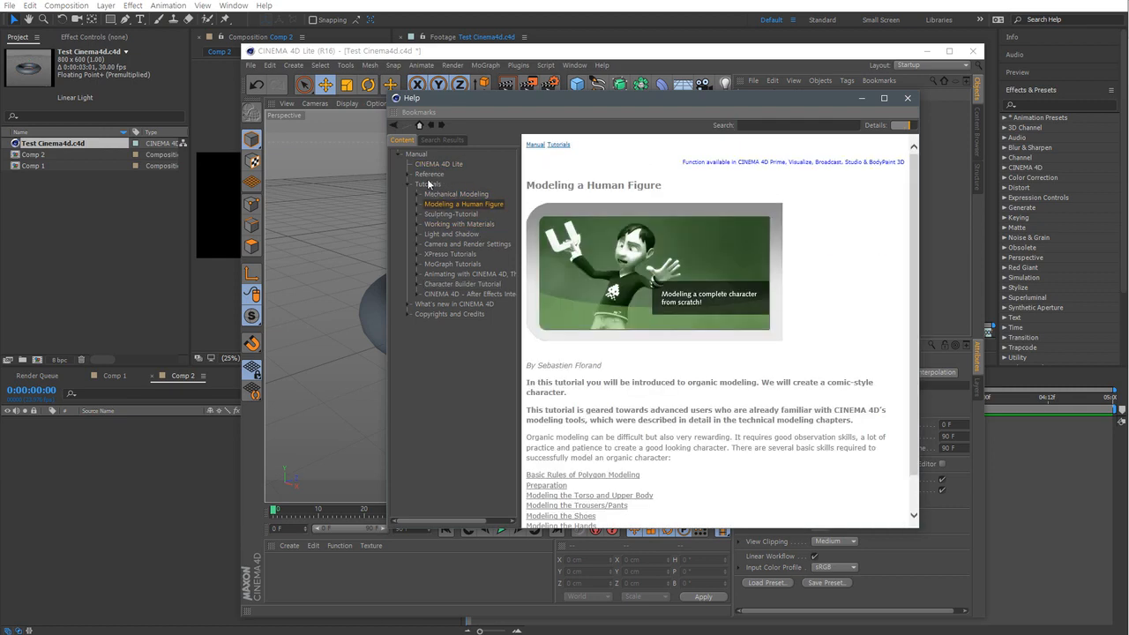
Expand the help's Reference section, view the BodyPaint 3D and CINEWARE in After Effects pages, and close the help
click(423, 166)
click(425, 175)
click(410, 175)
click(444, 194)
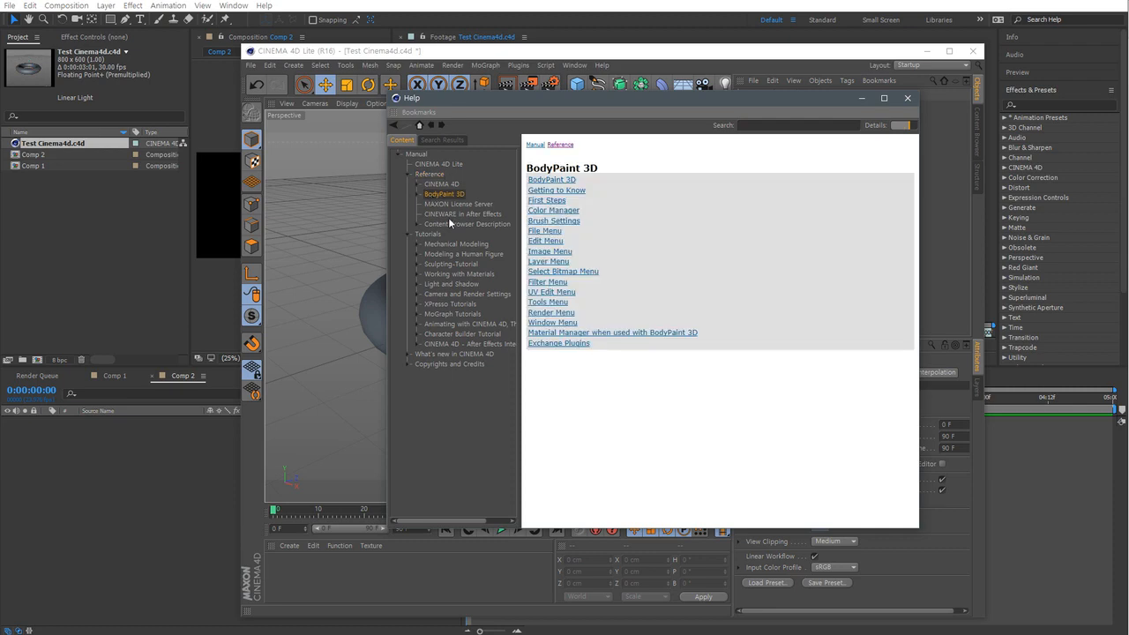
click(448, 215)
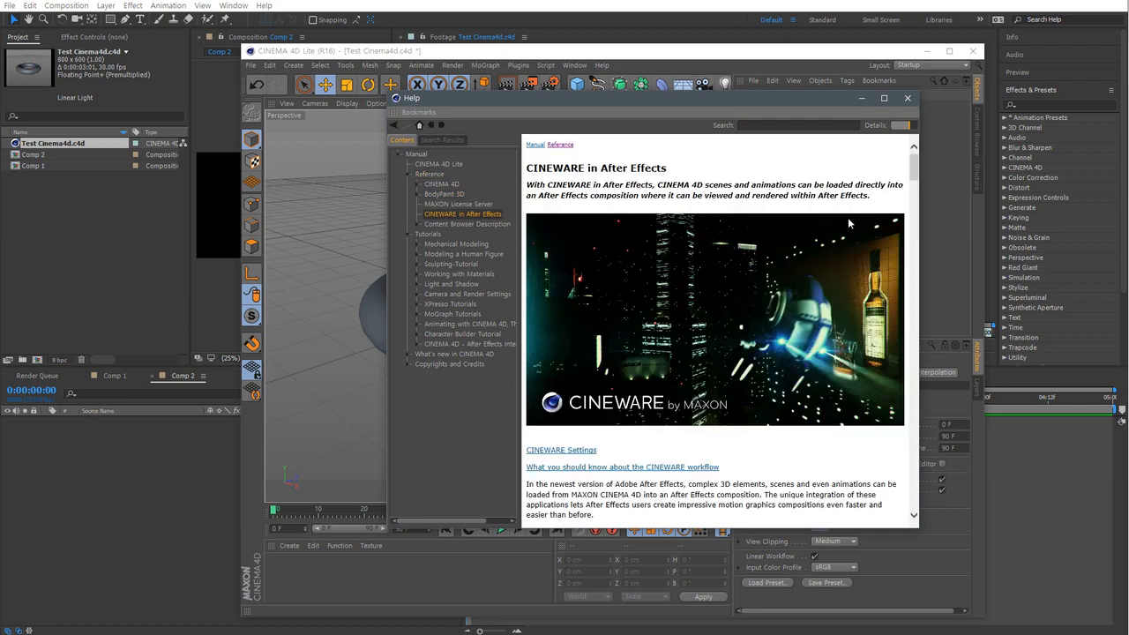
click(906, 100)
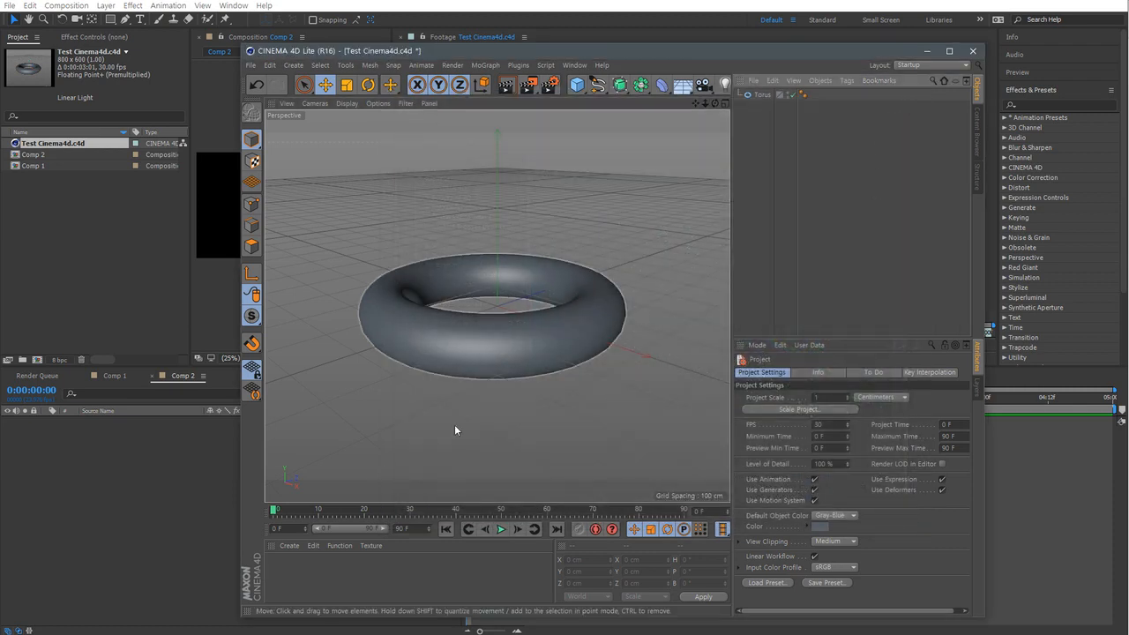
Switch to File Explorer, reposition its window and go up to the After Effects CC 2017 Support Files folder
click(124, 633)
click(89, 583)
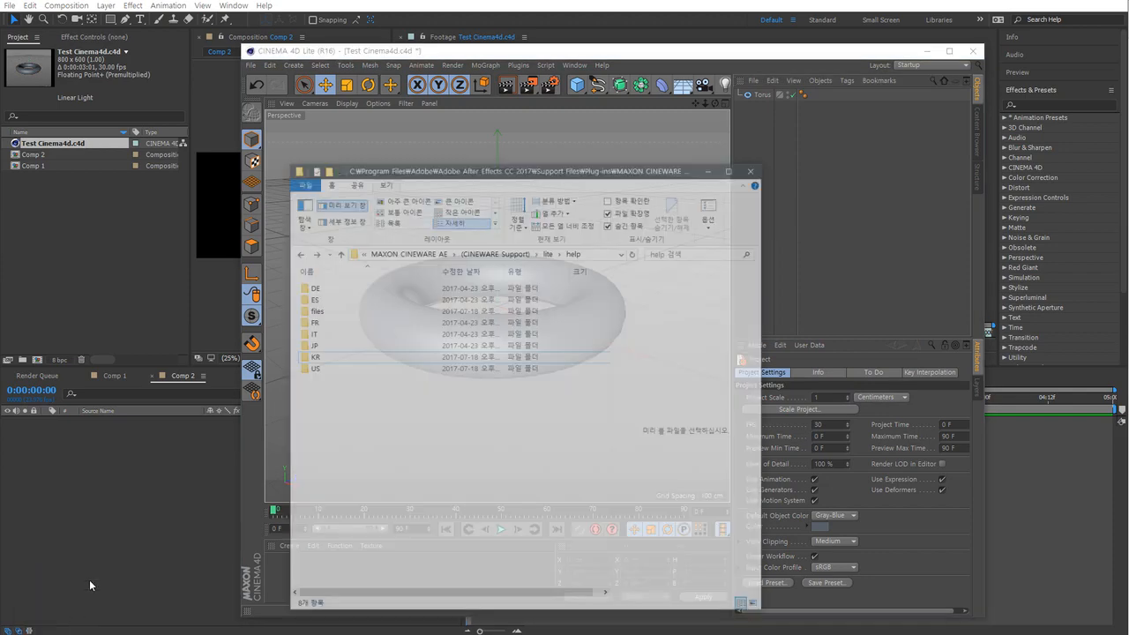
drag(637, 126, 663, 115)
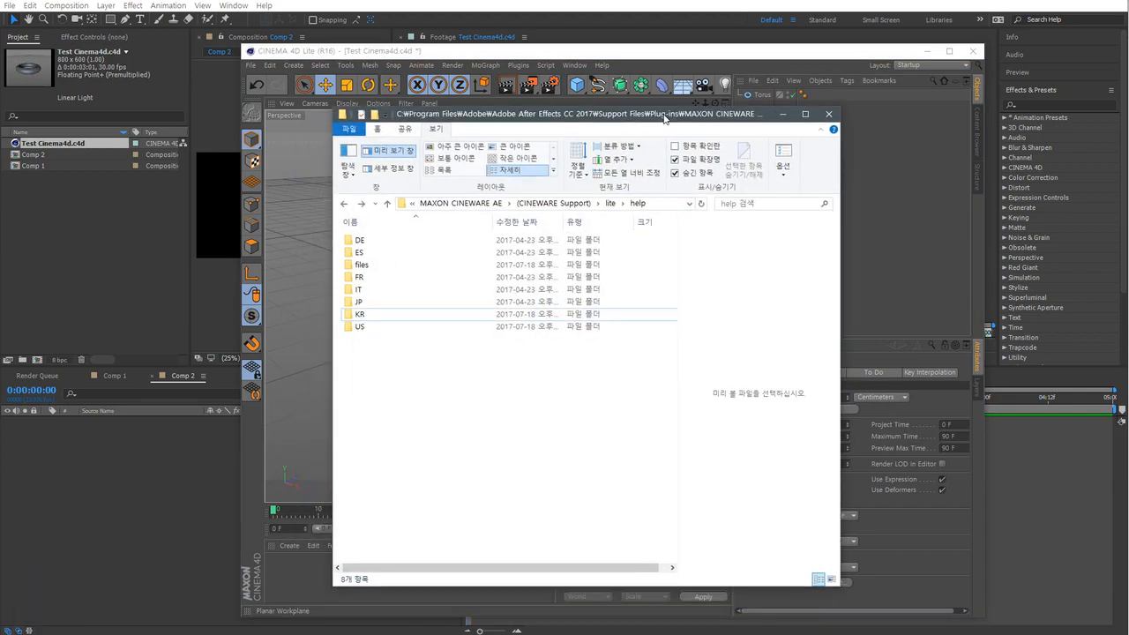
click(476, 204)
click(445, 203)
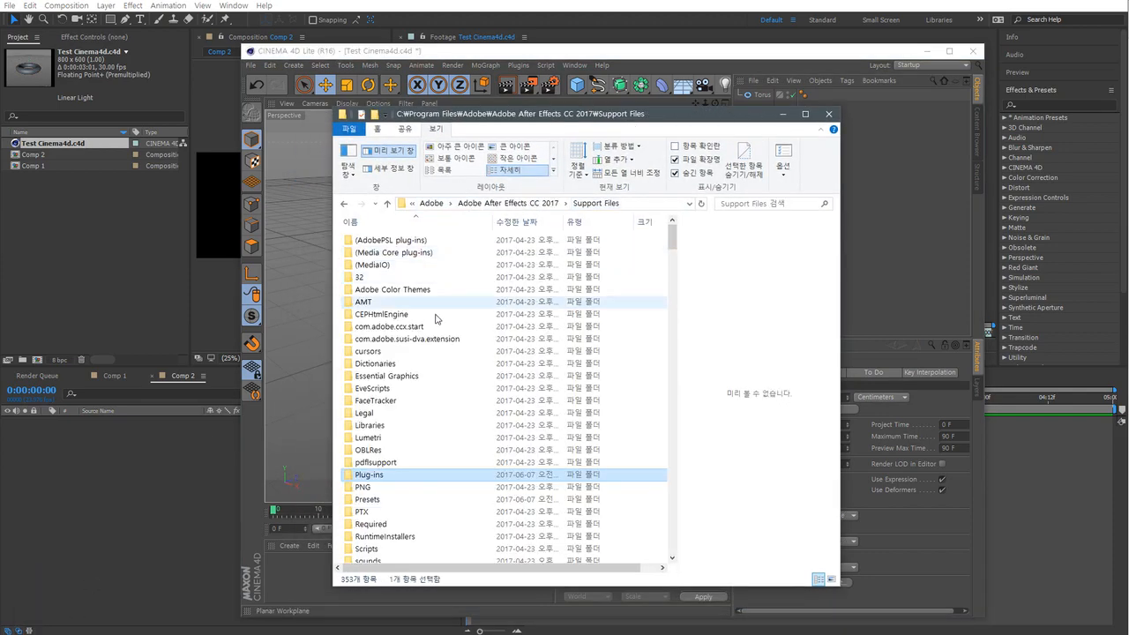
Open the help folder under Plug-ins, MAXON CINEWARE AE, (CINEWARE Support) and lite
double_click(392, 476)
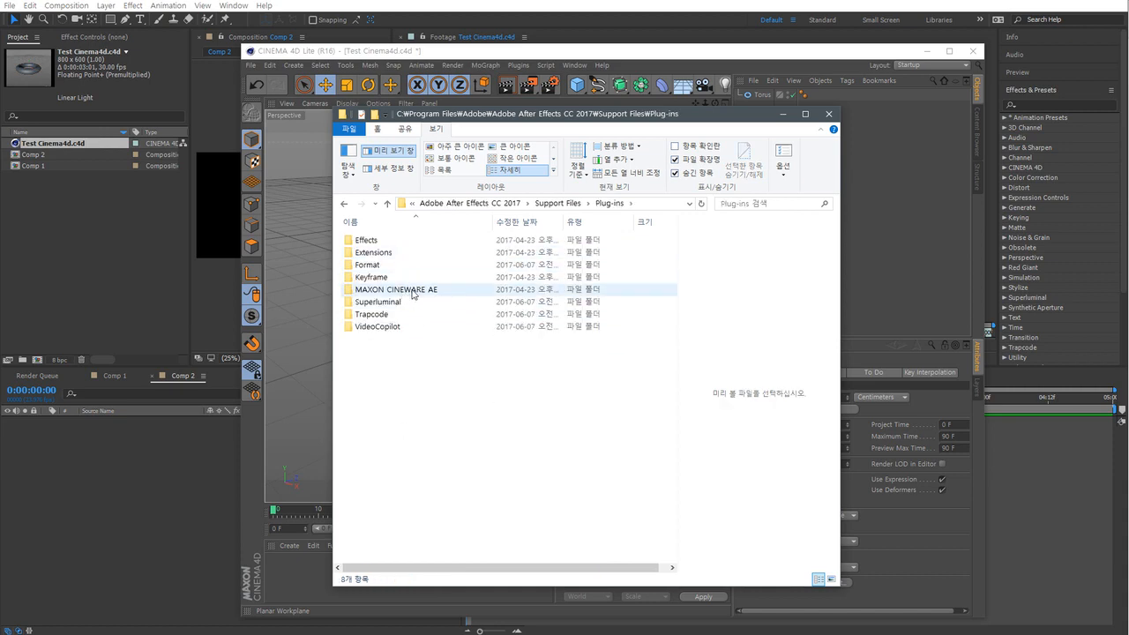
double_click(414, 290)
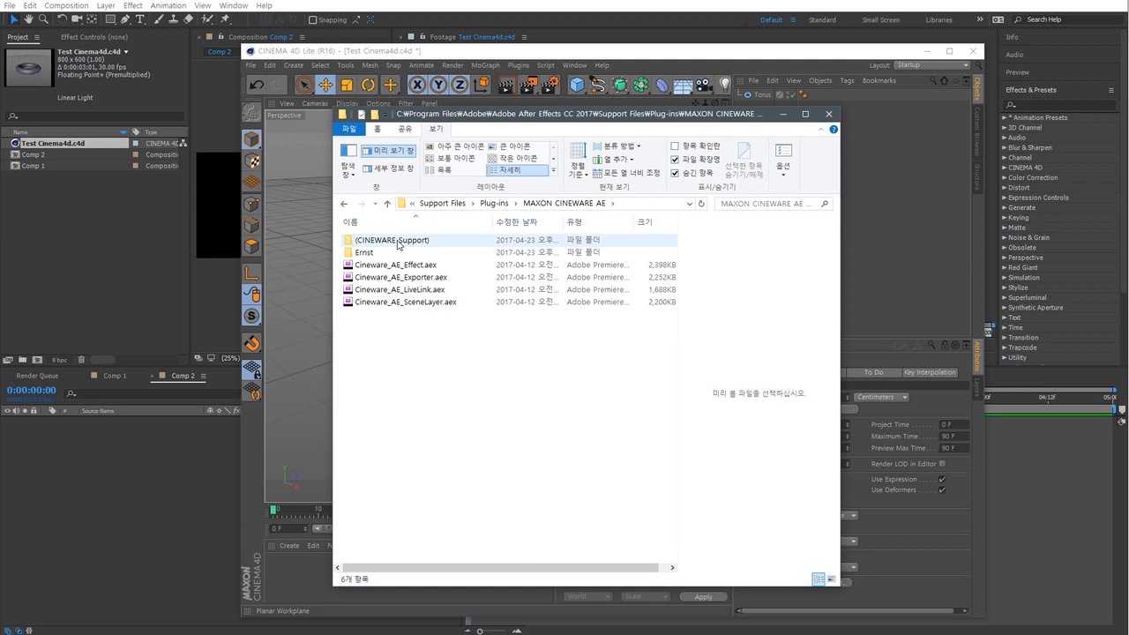
double_click(397, 245)
click(376, 257)
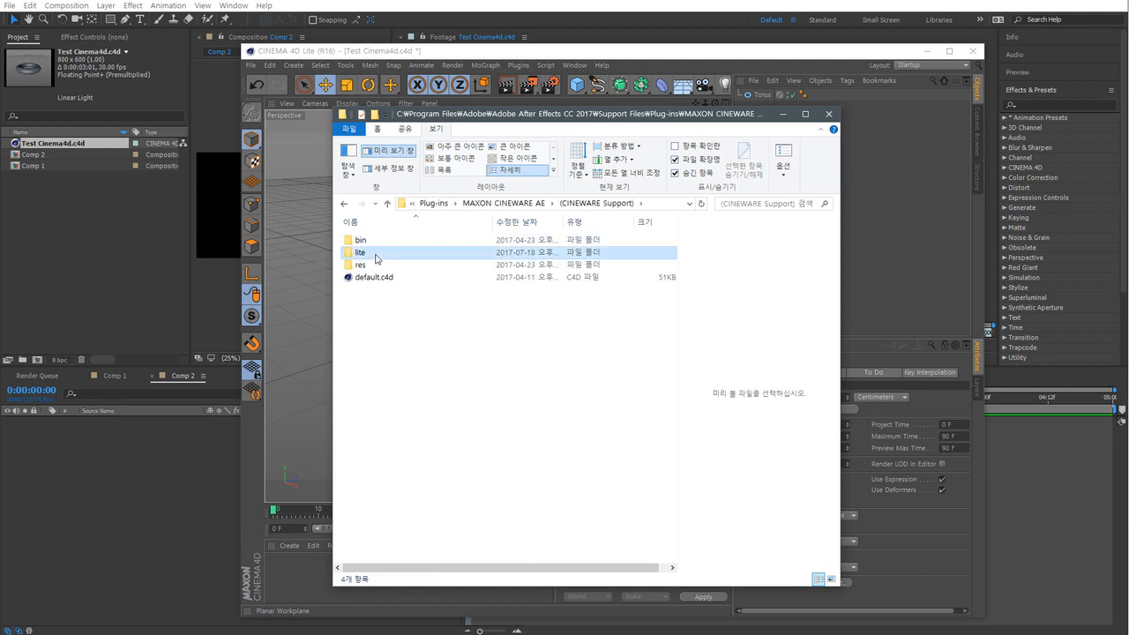
double_click(377, 257)
click(362, 254)
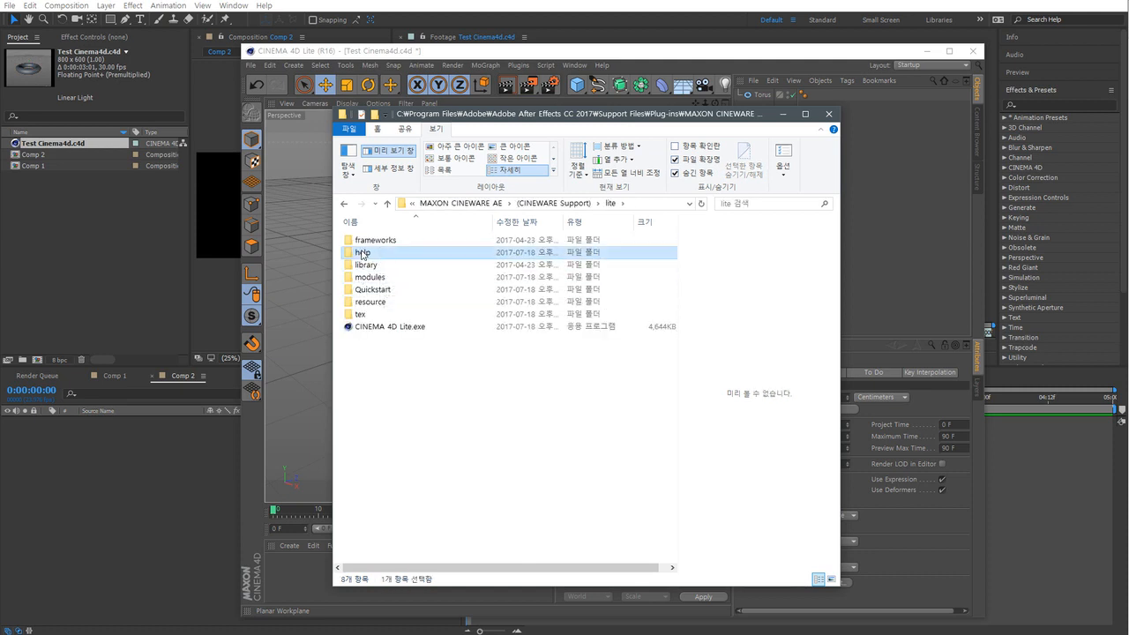
double_click(391, 254)
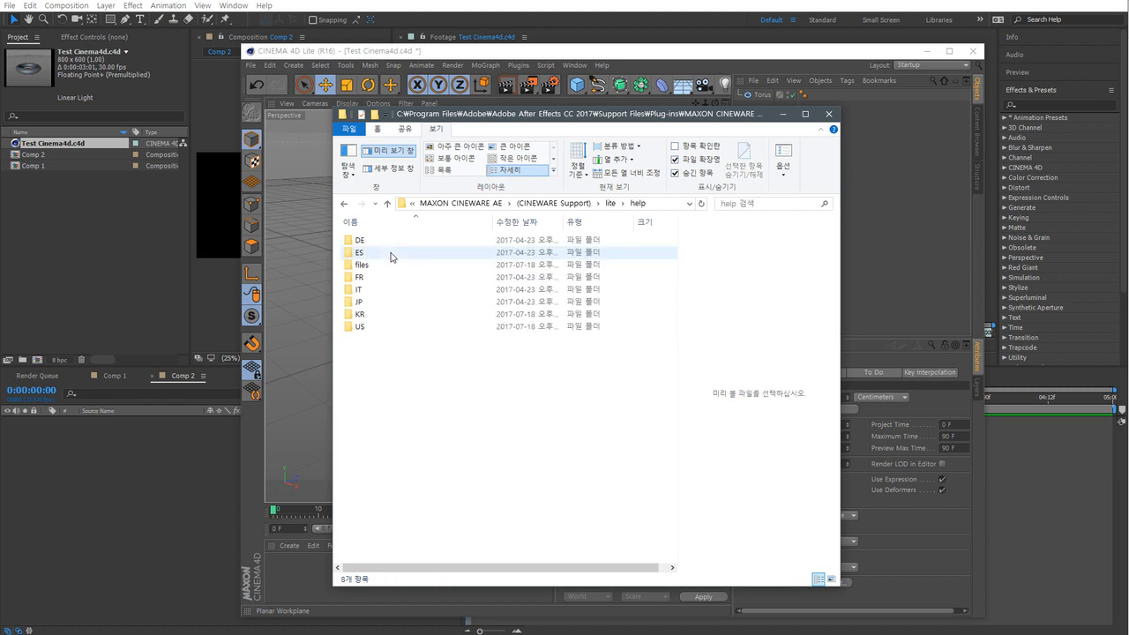
Look inside the KR and US help folders, returning to the help folder with US selected
double_click(379, 319)
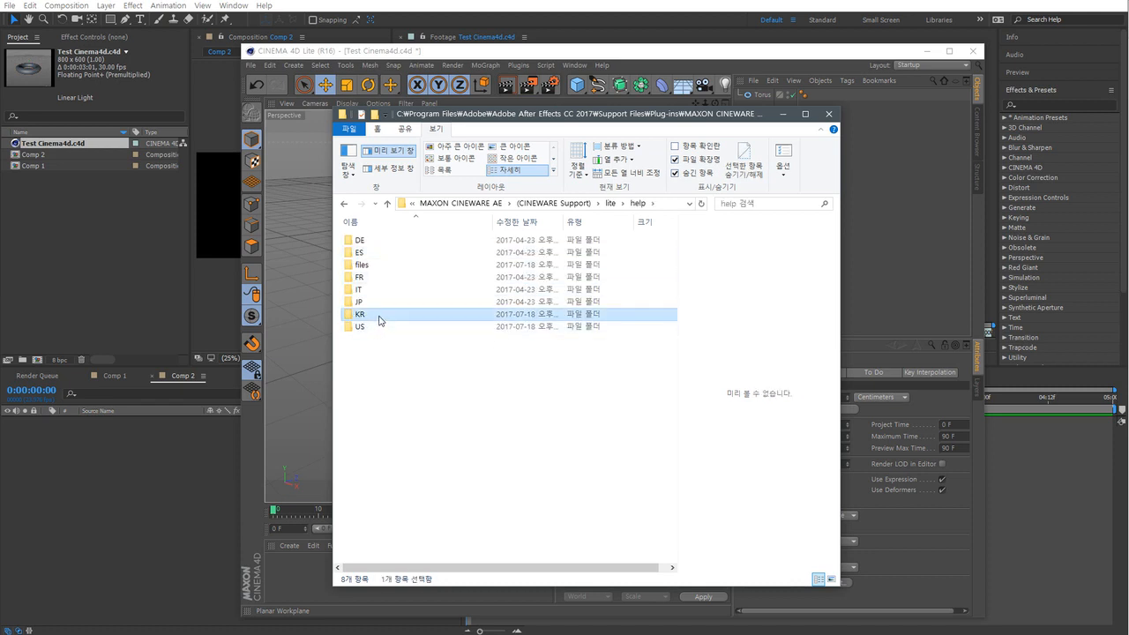
click(345, 204)
double_click(366, 330)
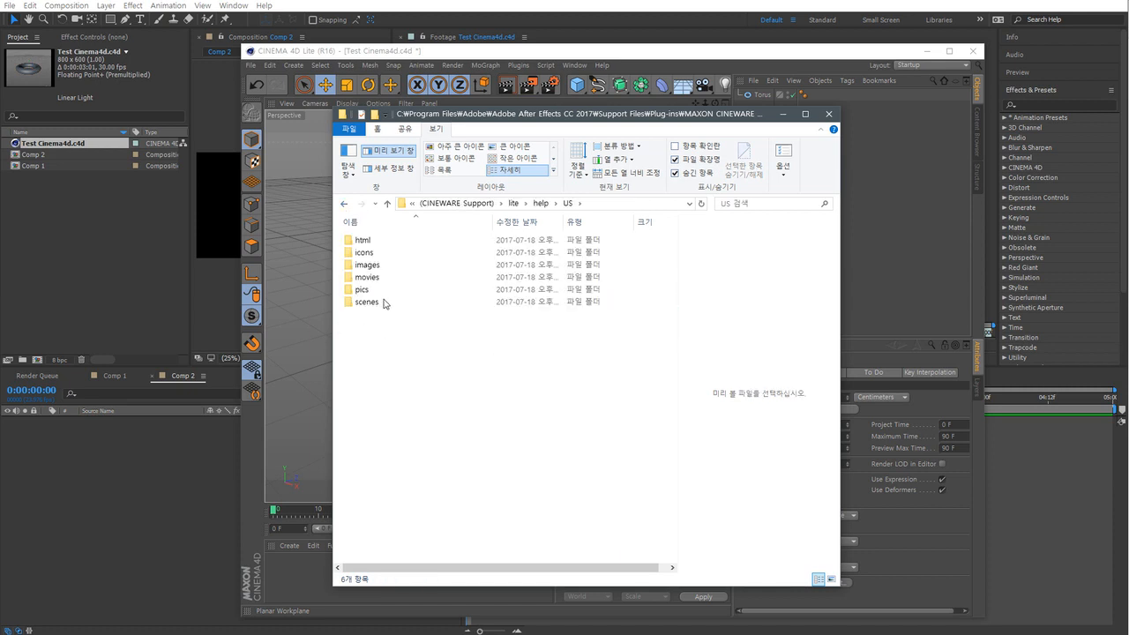
click(344, 204)
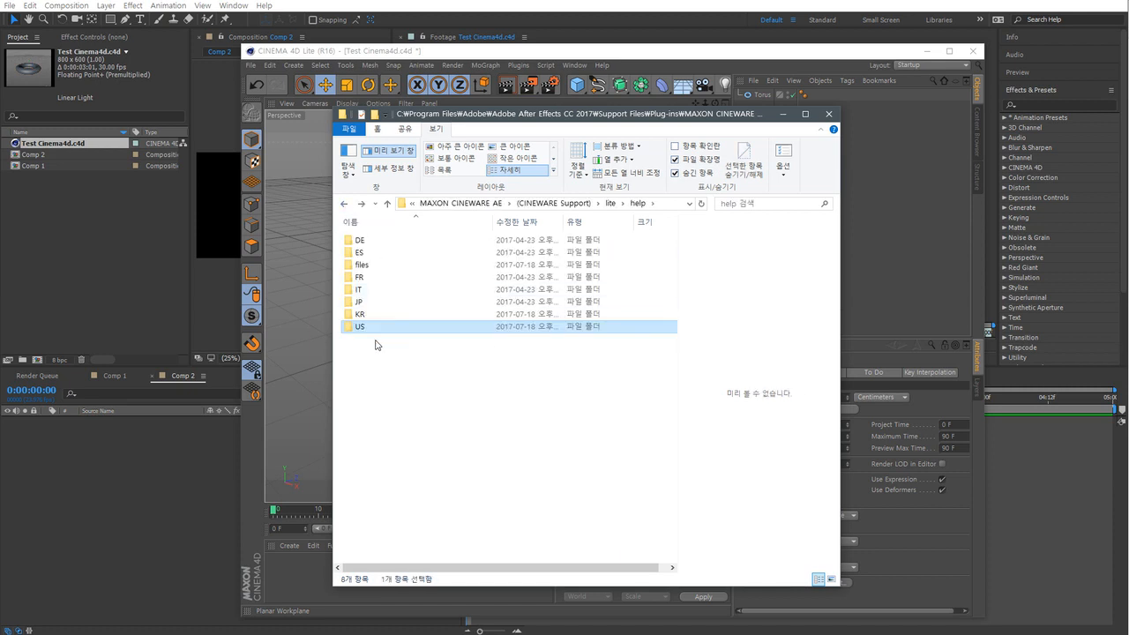
click(360, 329)
double_click(376, 330)
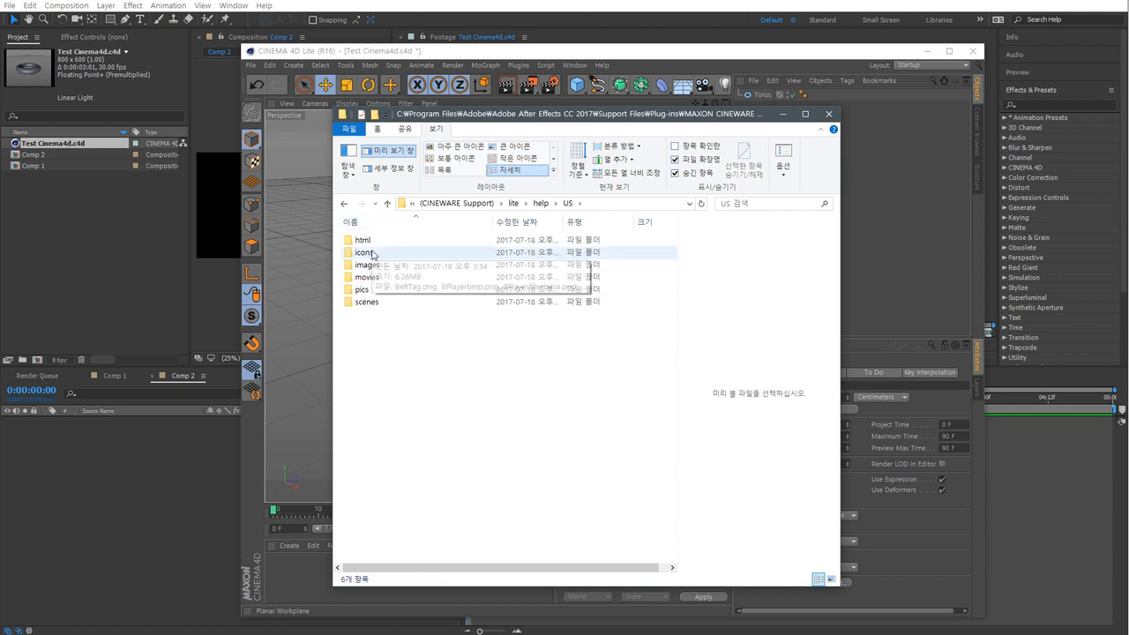
click(344, 204)
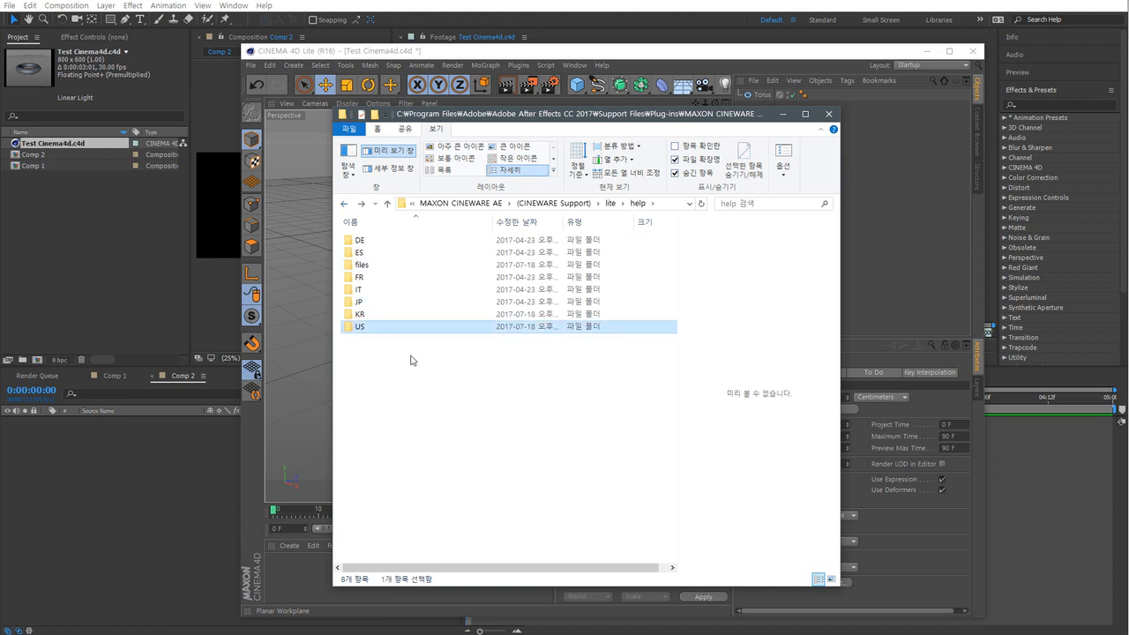
Rename the US help folder to _old_US and grant the administrator permission for the change
key(F2)
key(Right)
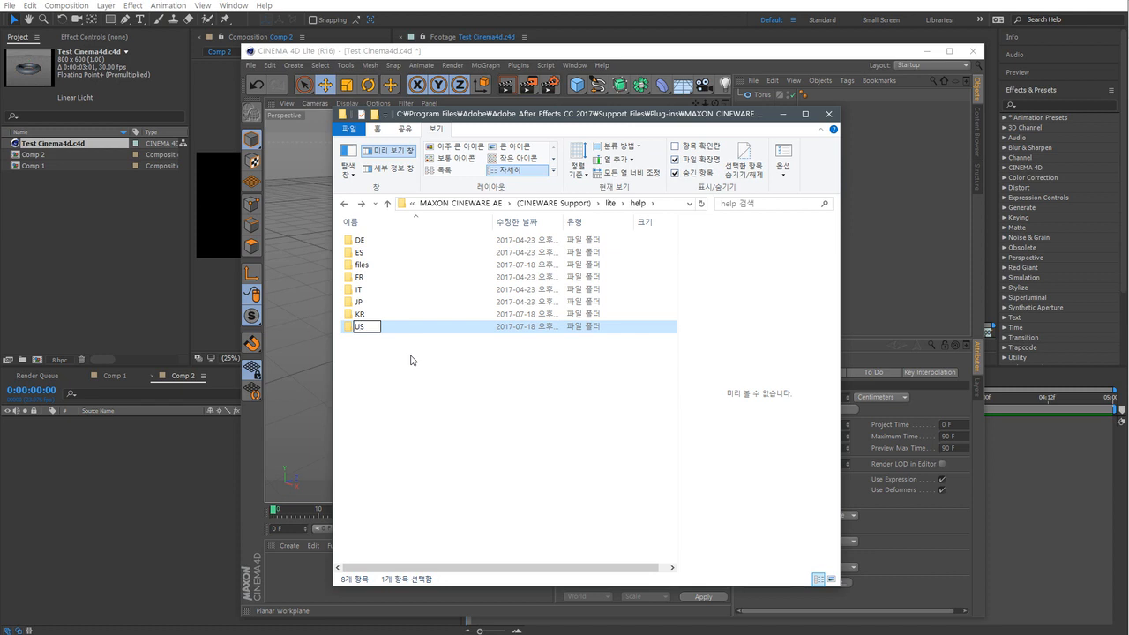
key(Home)
text(_old_)
key(Return)
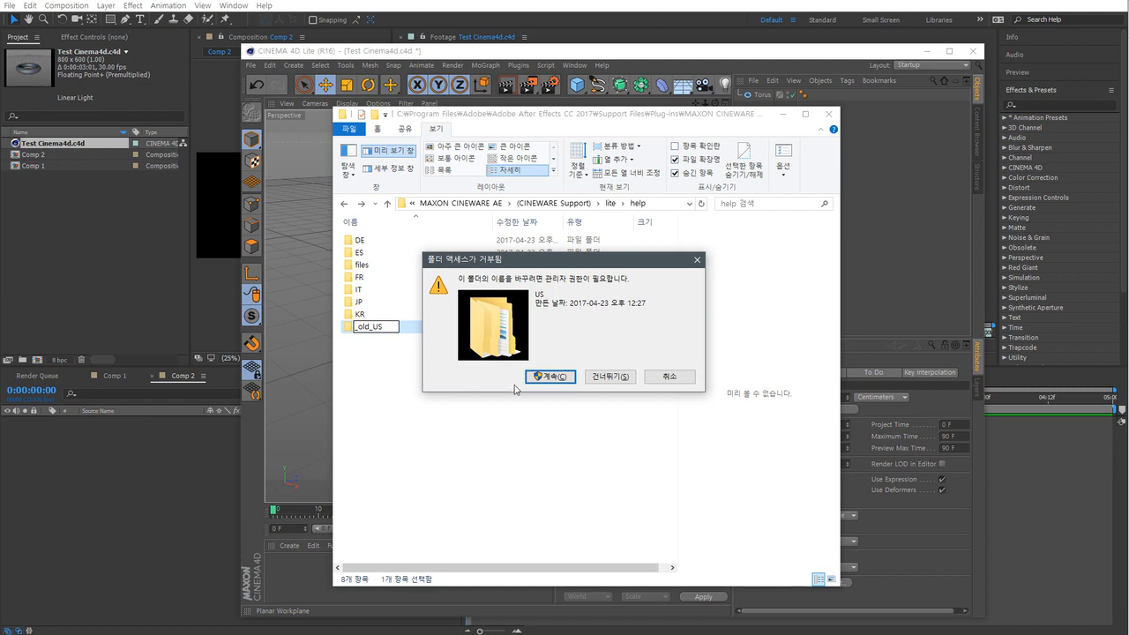
click(547, 377)
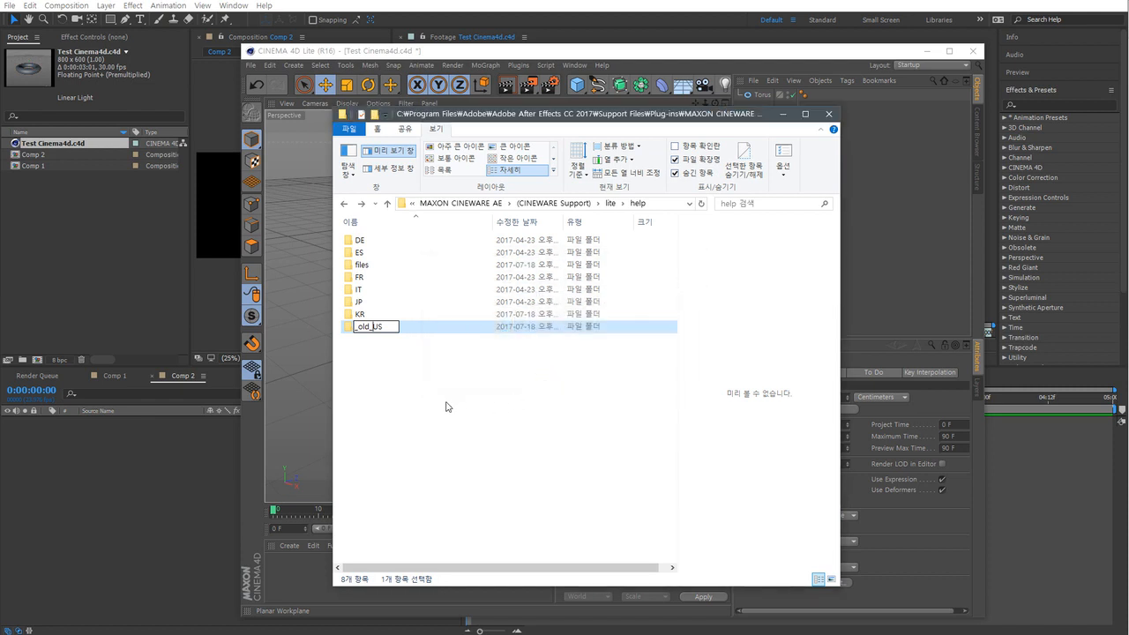
Rename the KR help folder to US and grant the administrator permission for the change
click(365, 330)
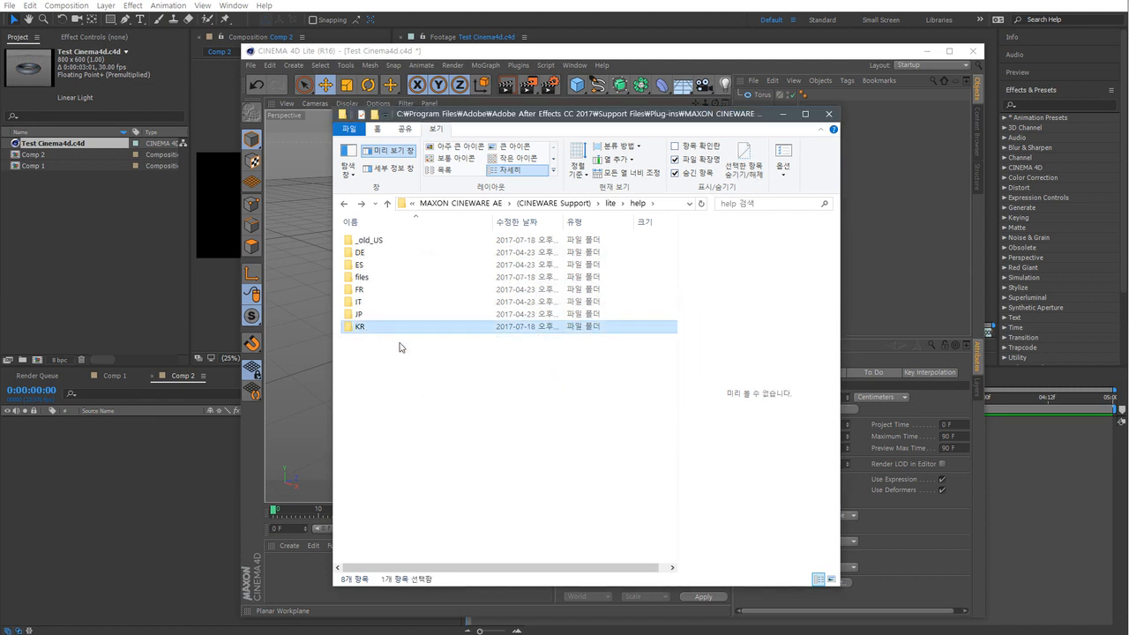
key(F2)
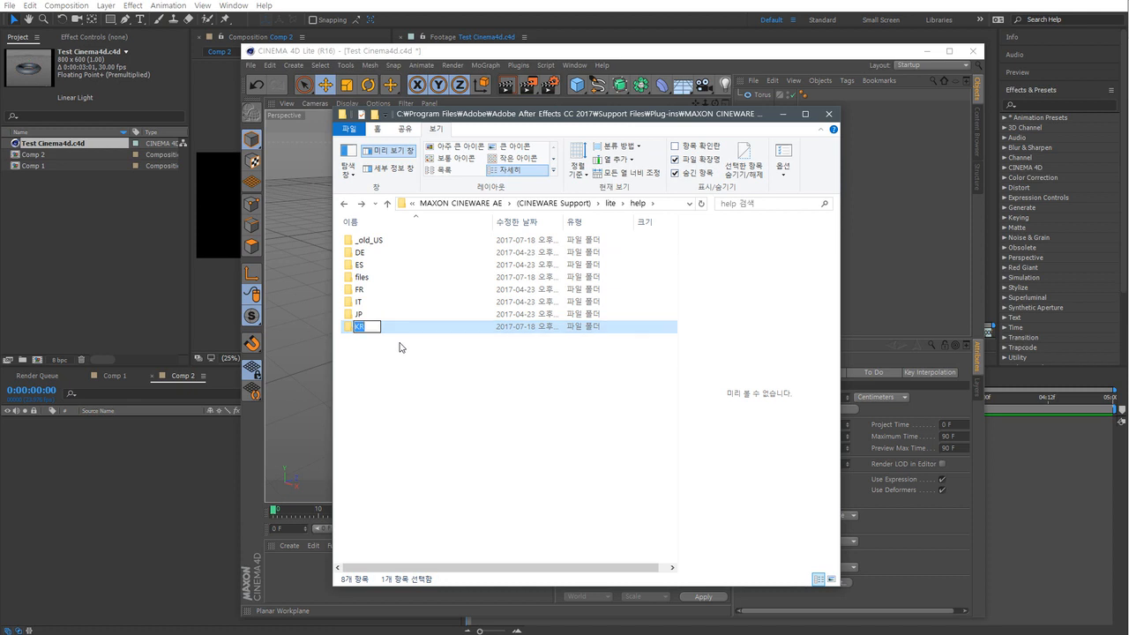
text(US)
key(Return)
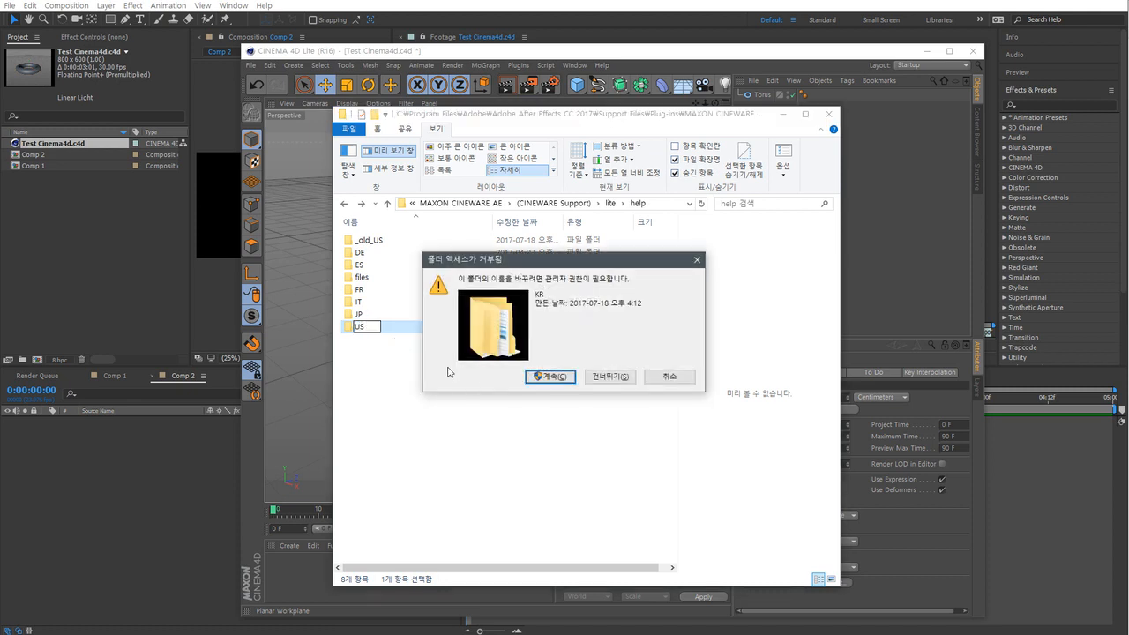
click(545, 379)
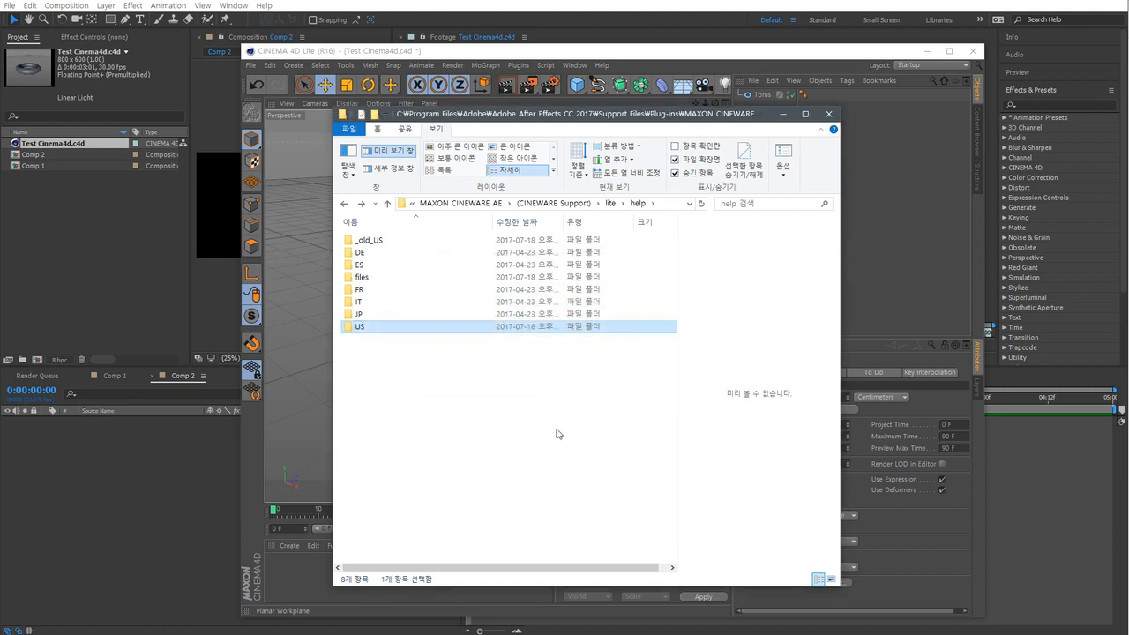
click(556, 433)
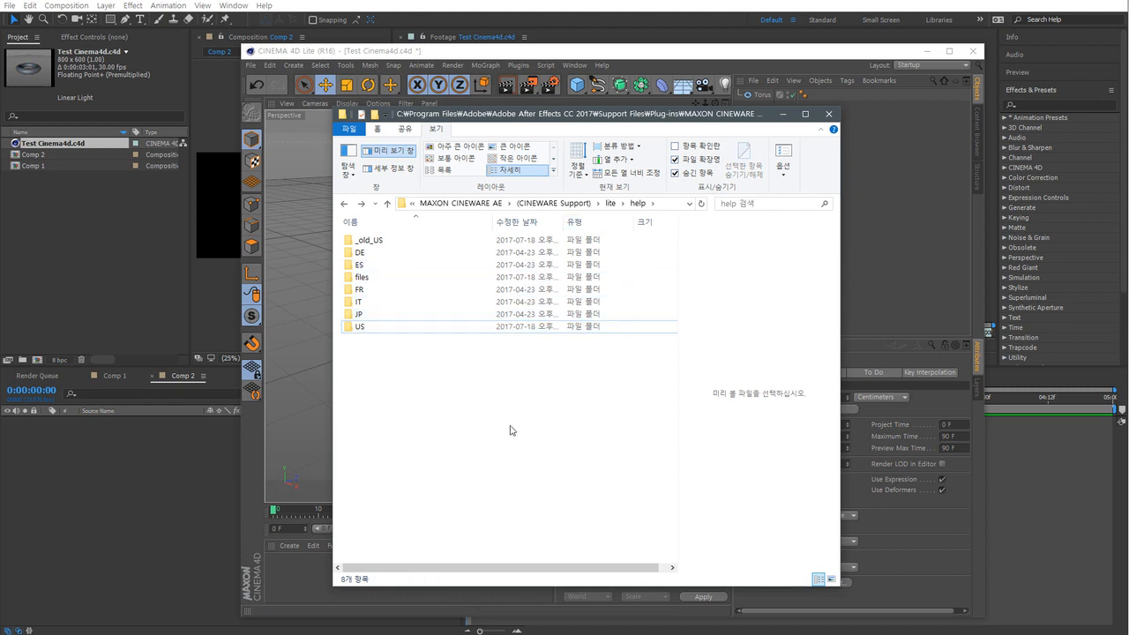
Return to Cinema 4D Lite, open its help and expand CINEMA 4D and CINEMA 4D Prime under Reference
click(828, 114)
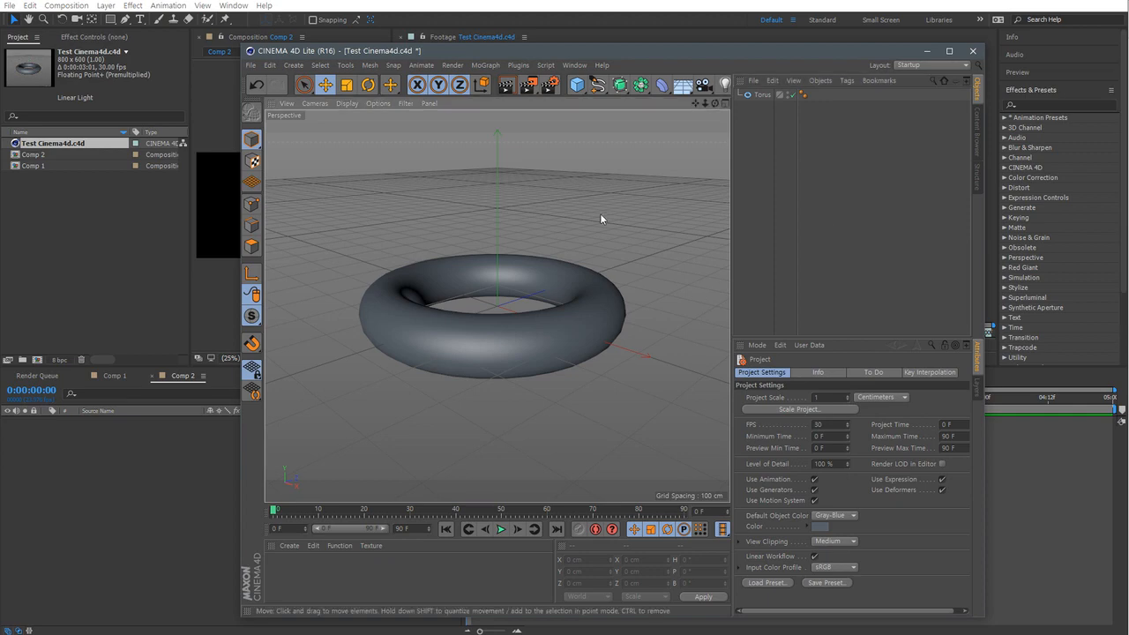
click(607, 65)
click(628, 96)
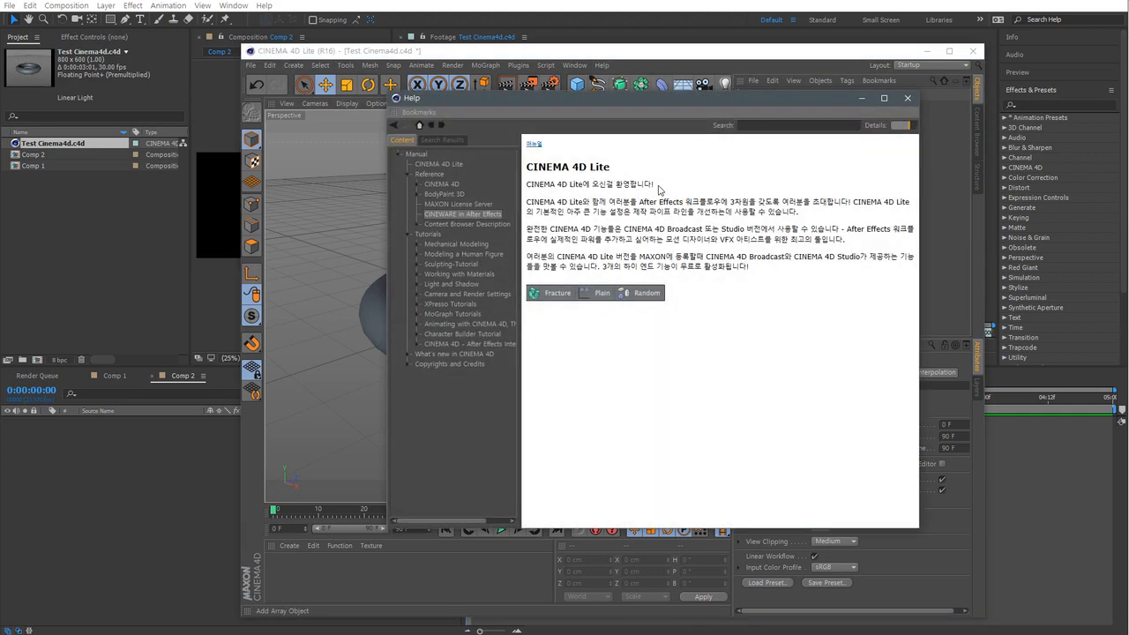
click(418, 185)
click(457, 204)
click(428, 204)
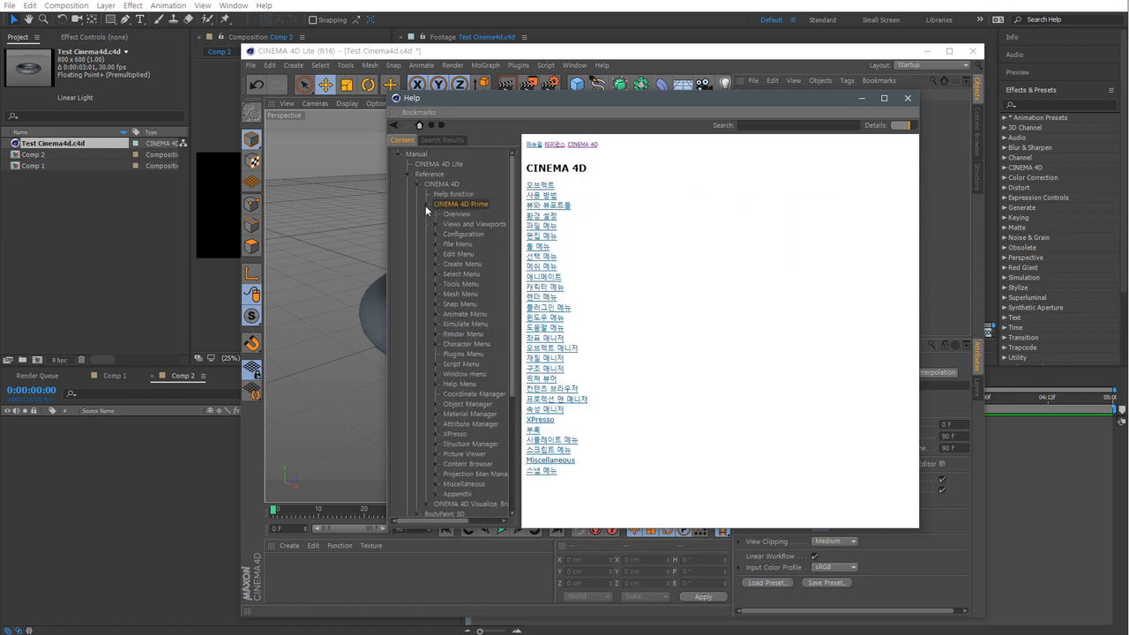
Look through the Korean help pages for the Edit menu, its Selection topic, the Plugins menu and the Animate menu
click(544, 236)
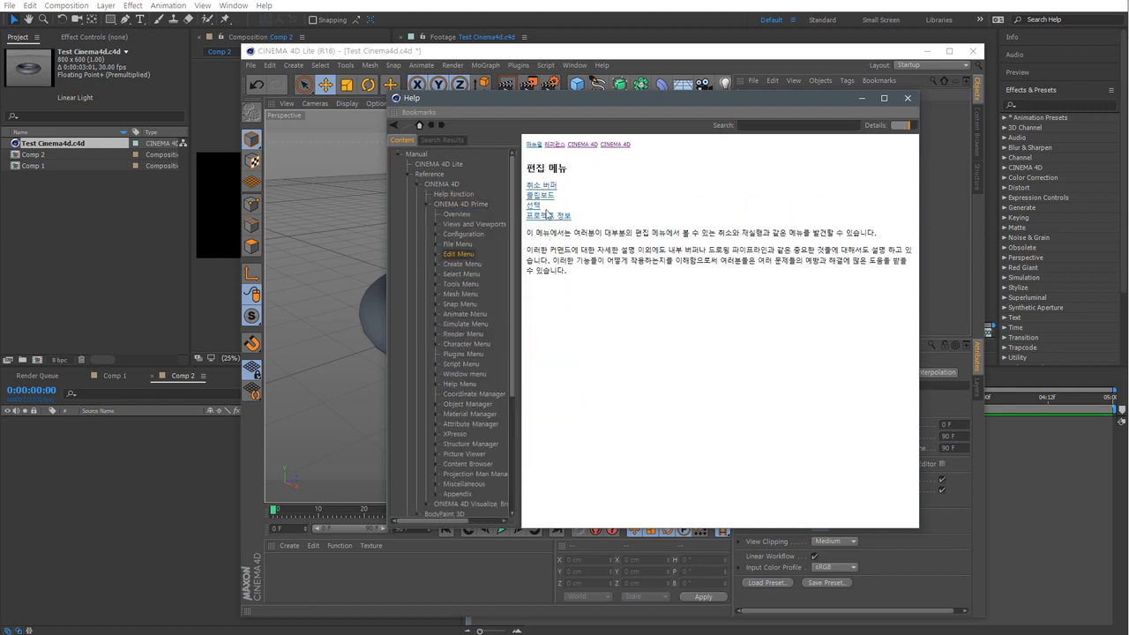
click(533, 207)
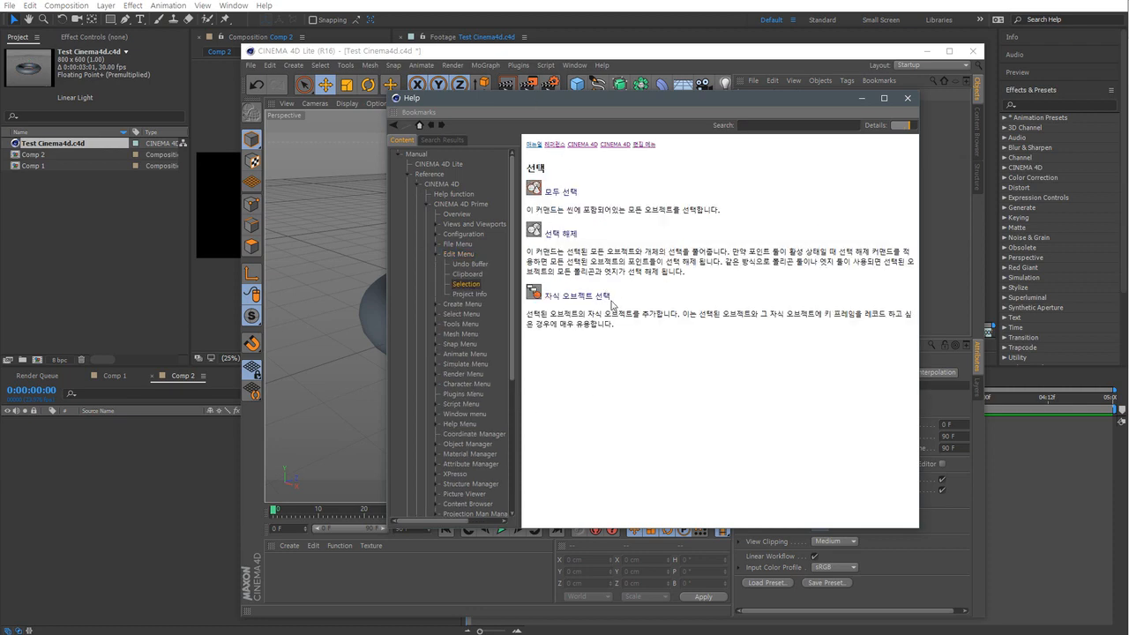
click(472, 378)
click(461, 425)
click(461, 462)
click(457, 396)
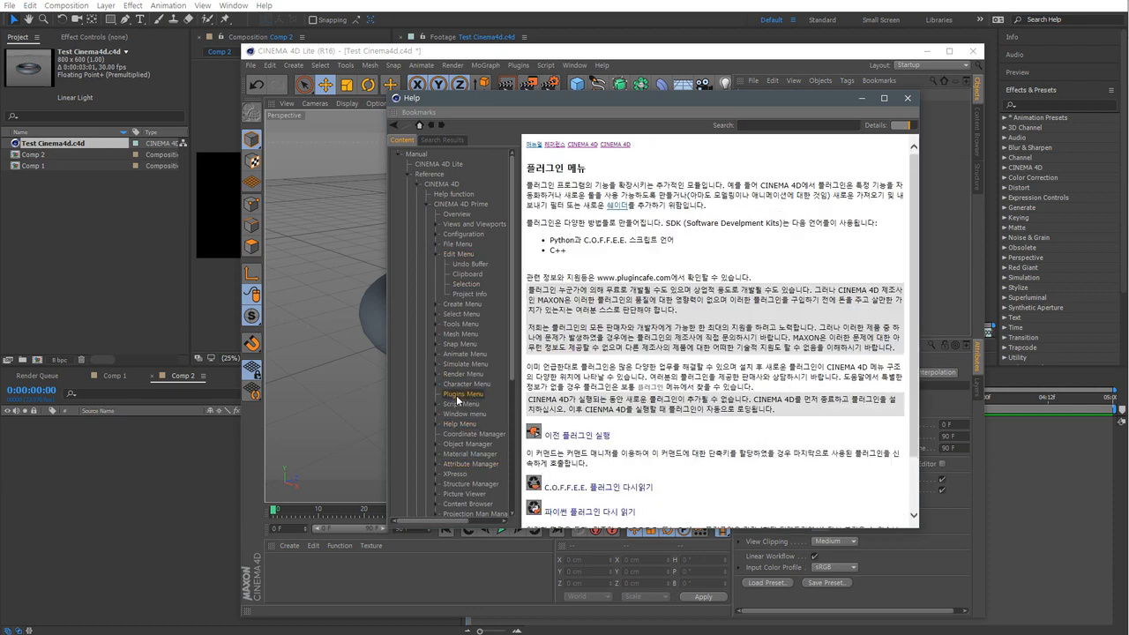
click(459, 353)
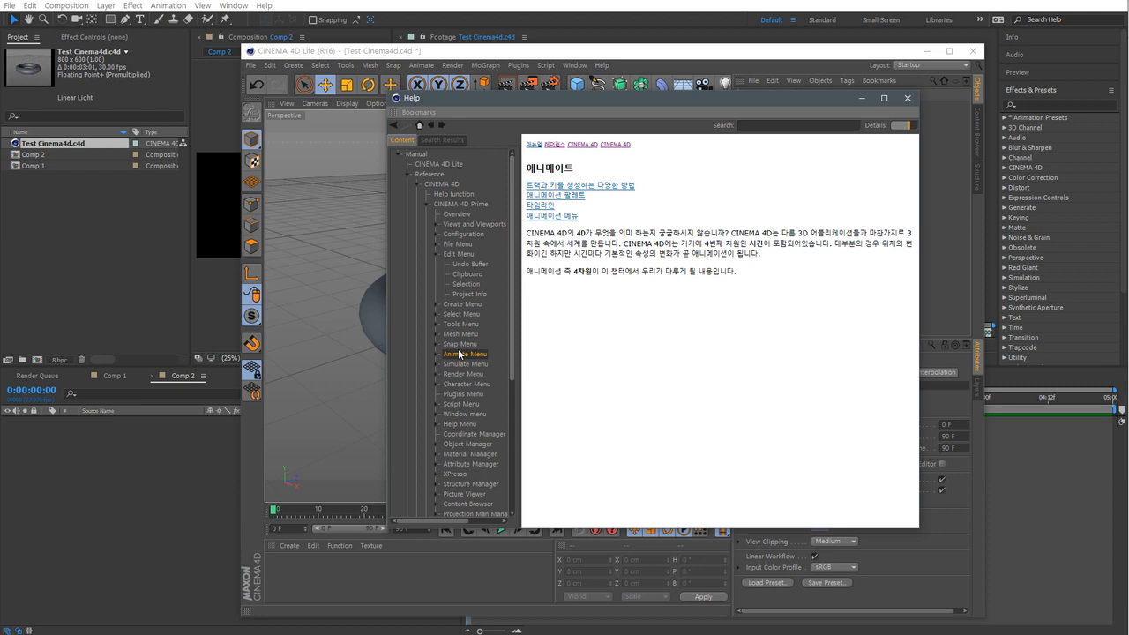
Switch to File Explorer to check the renamed US folder in the help directory, and minimize the window
click(123, 634)
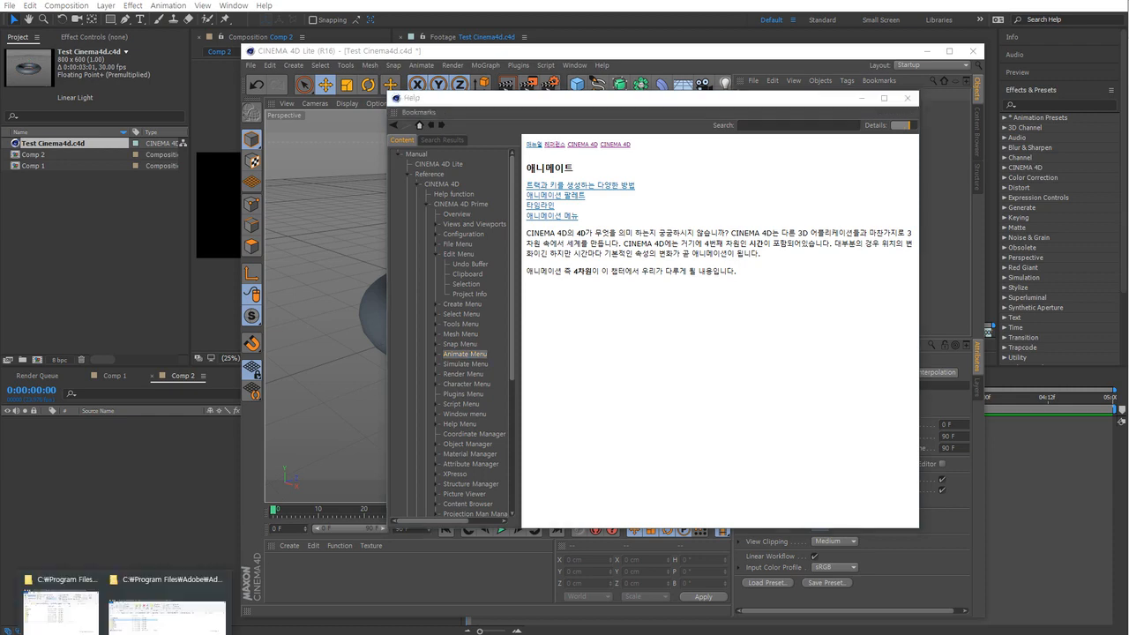
click(78, 629)
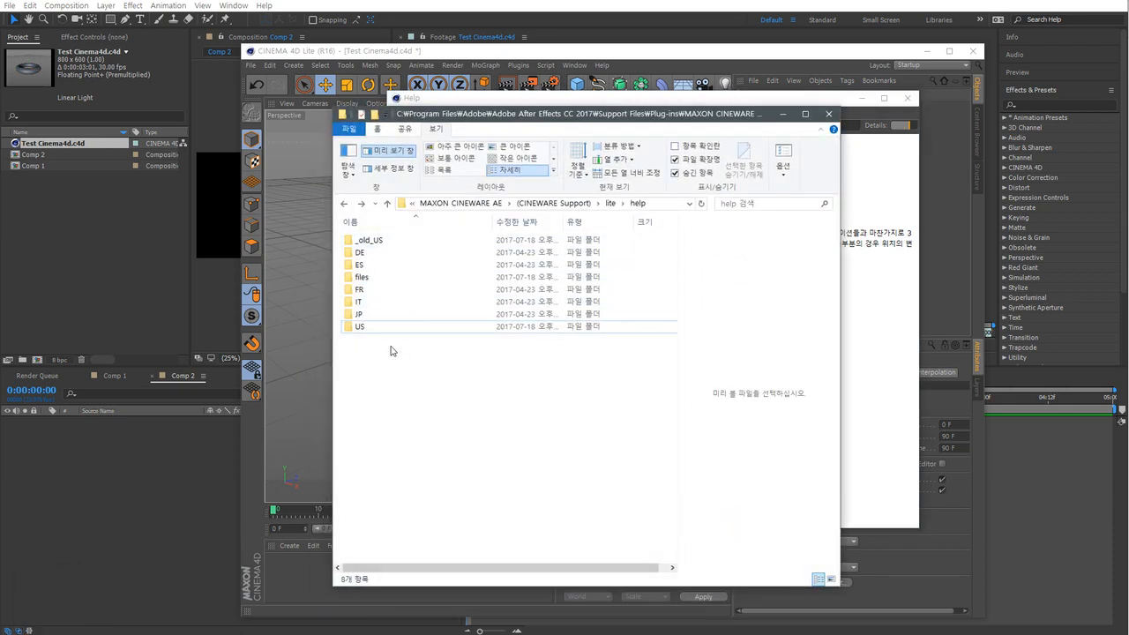
click(383, 329)
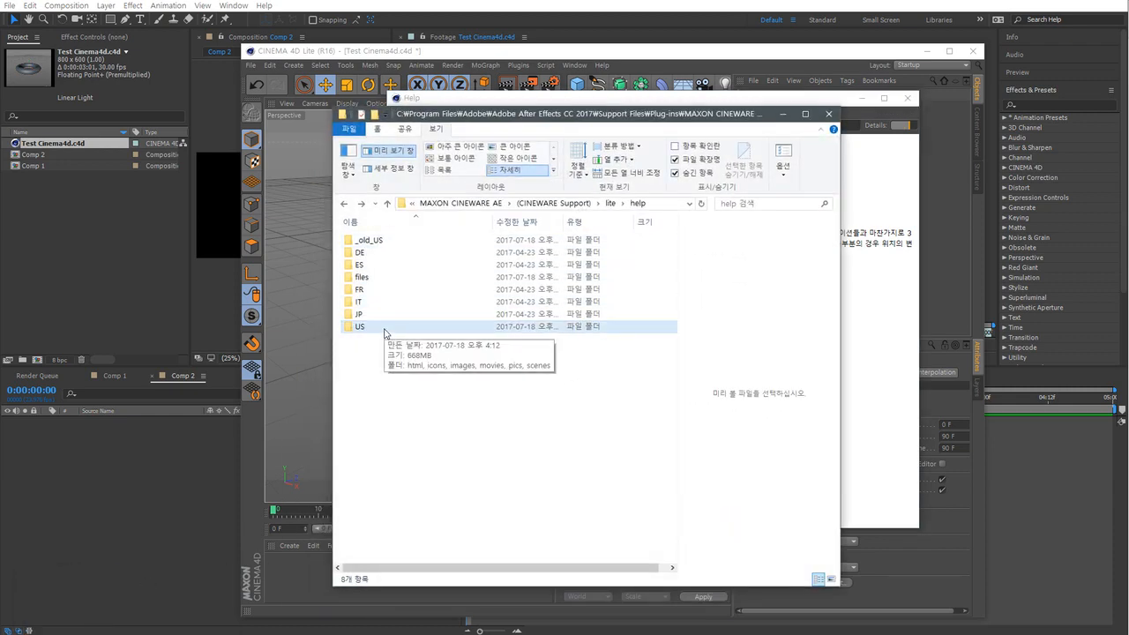
click(522, 356)
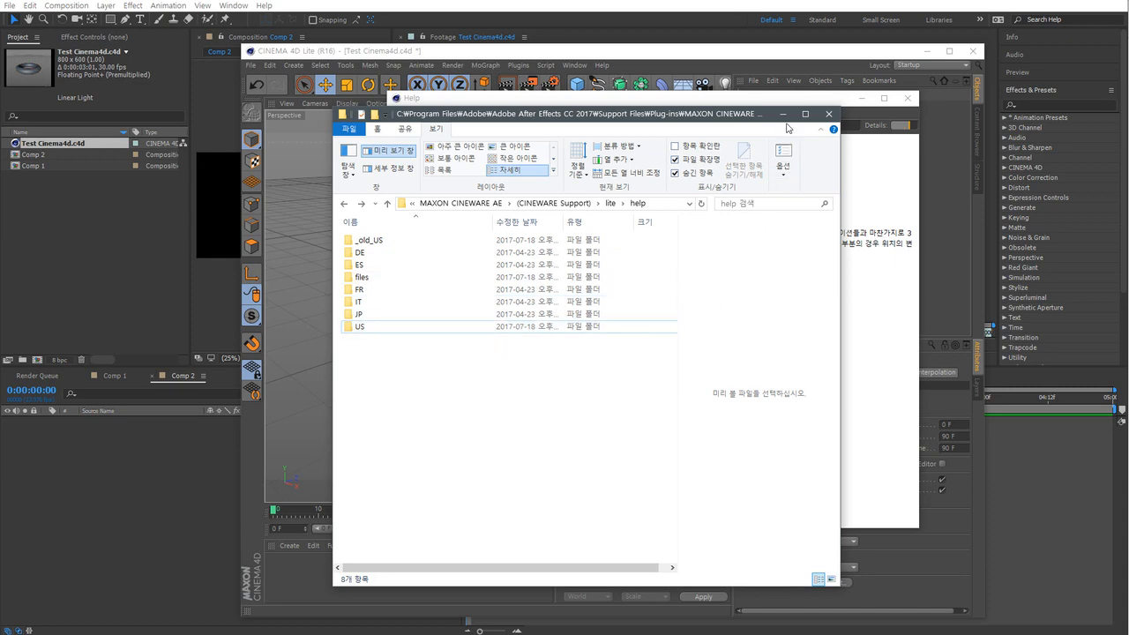
click(783, 115)
View the help pages for the Window menu and the Character menu, including its Commands, Conversion, Mirror and Joint topics
click(465, 414)
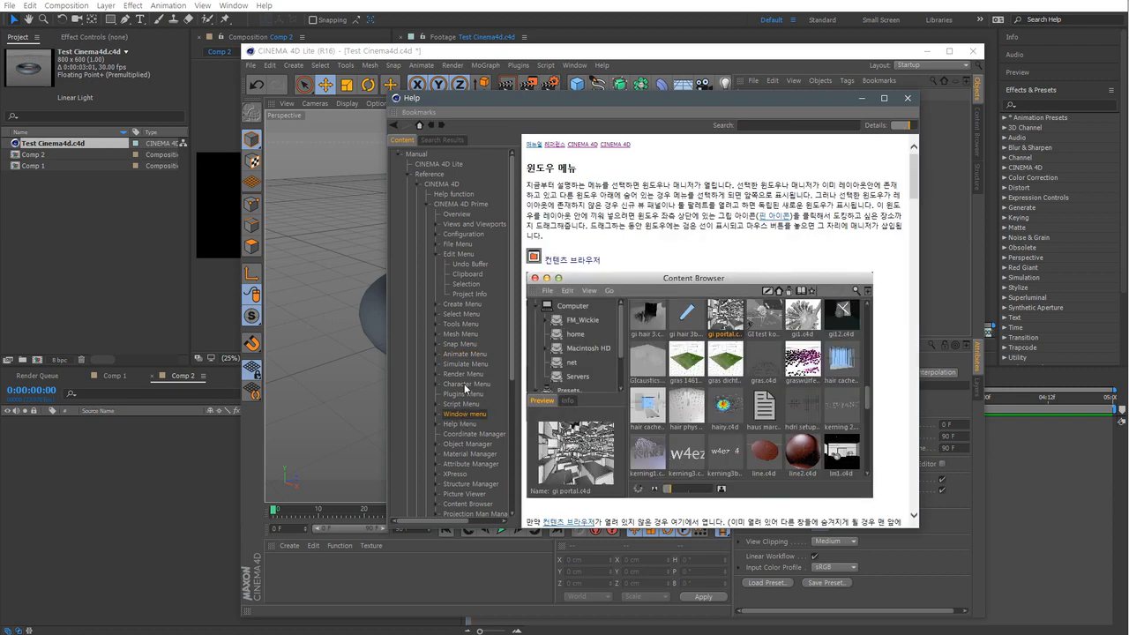
click(464, 385)
click(433, 386)
click(465, 394)
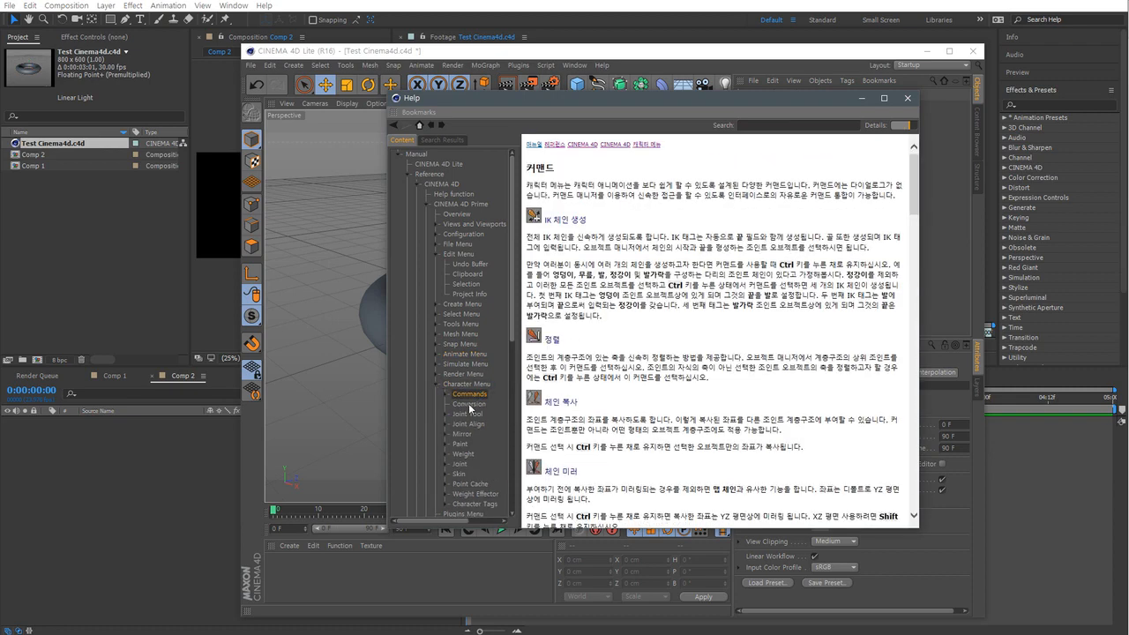
click(469, 405)
click(463, 435)
click(468, 462)
click(474, 386)
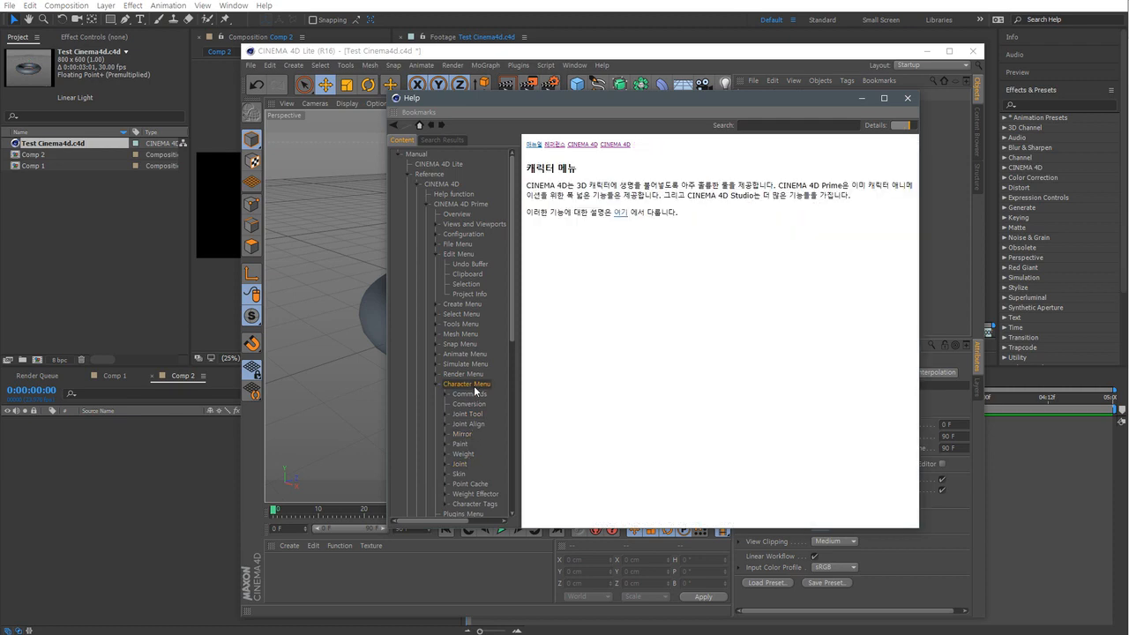
Browse the help pages for the Select, Simulate, Snap and Mesh menus, plus the Undo Buffer, Clipboard and Conversion topics
click(462, 314)
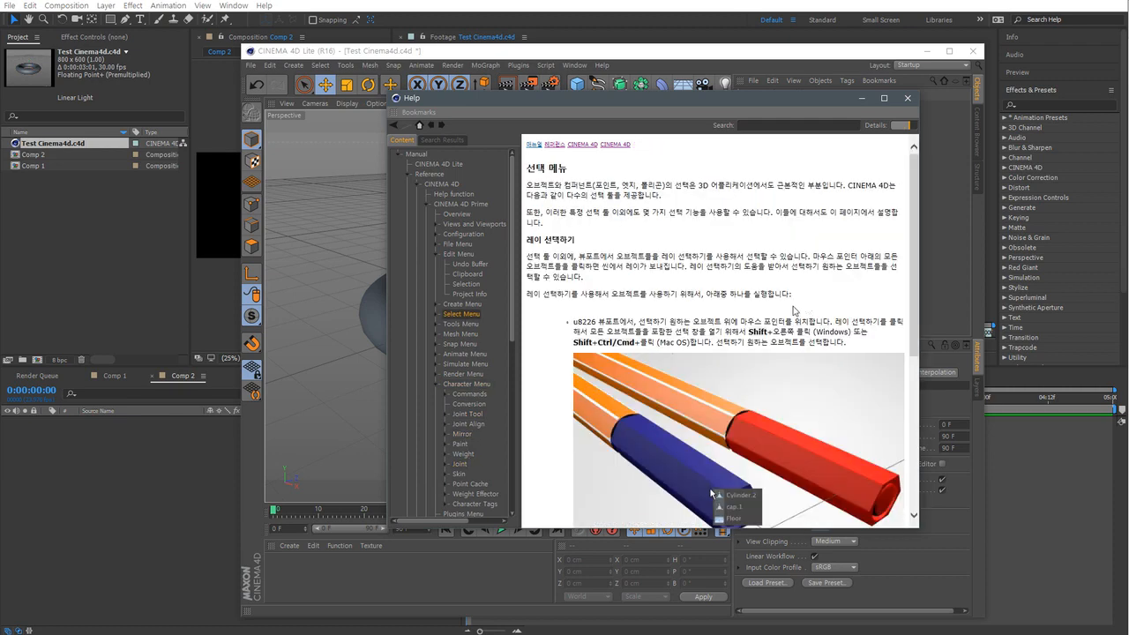
click(479, 267)
click(465, 363)
click(460, 275)
click(469, 344)
click(458, 403)
click(461, 334)
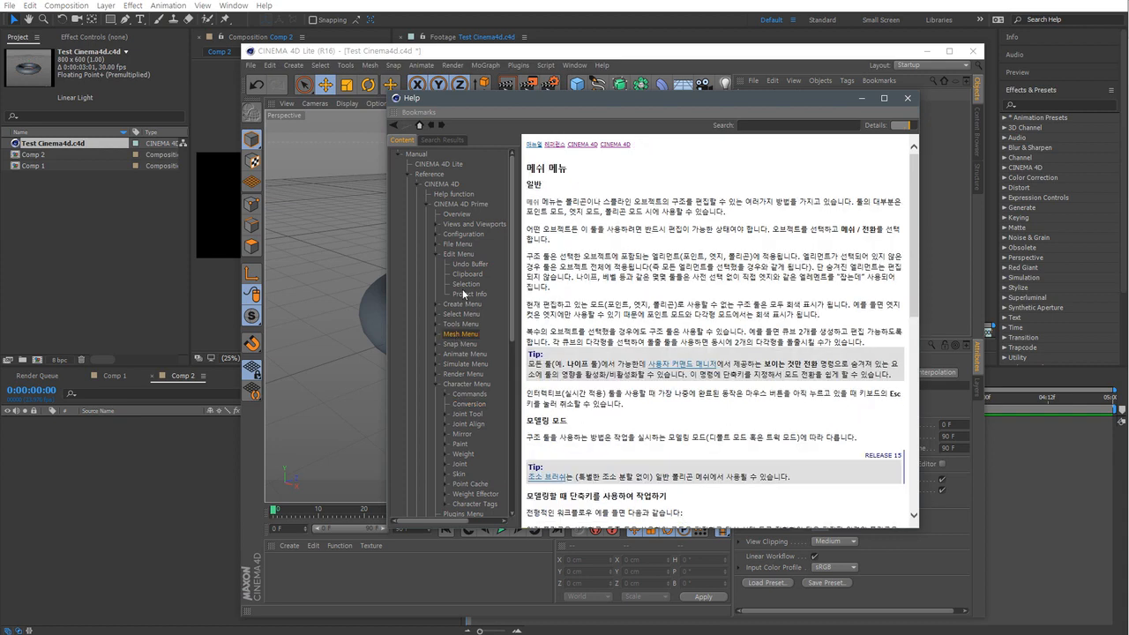
Check the Project Info, Edit Menu, Overview, CINEMA 4D, Clipboard and Character Menu help pages, and close the help window
click(463, 291)
click(458, 254)
click(455, 214)
click(449, 183)
click(462, 276)
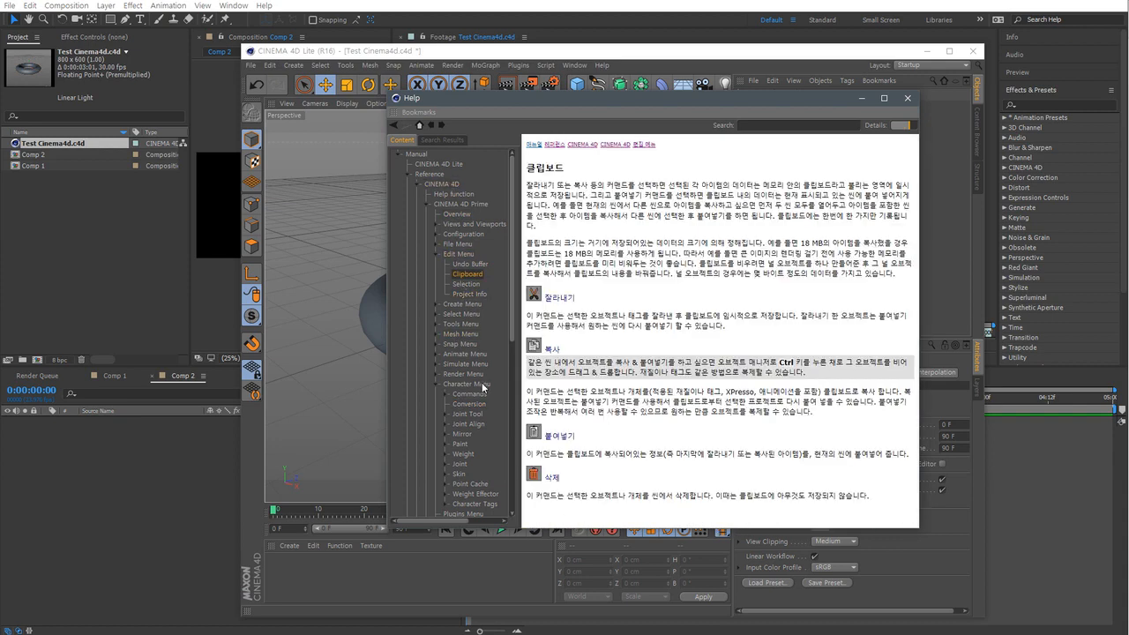
click(480, 385)
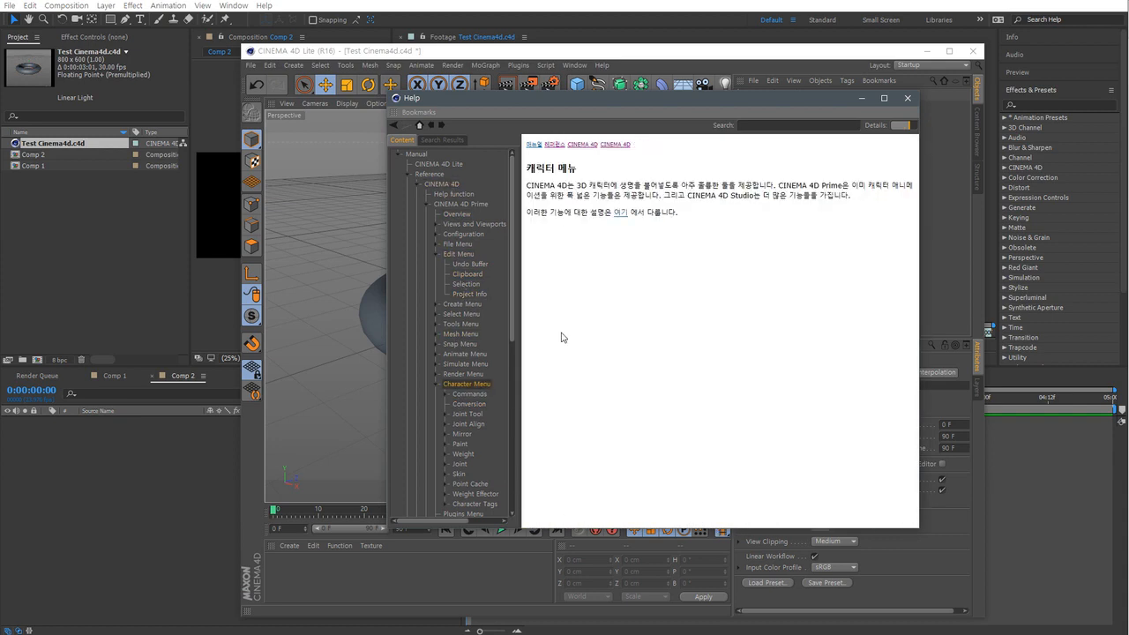
click(909, 100)
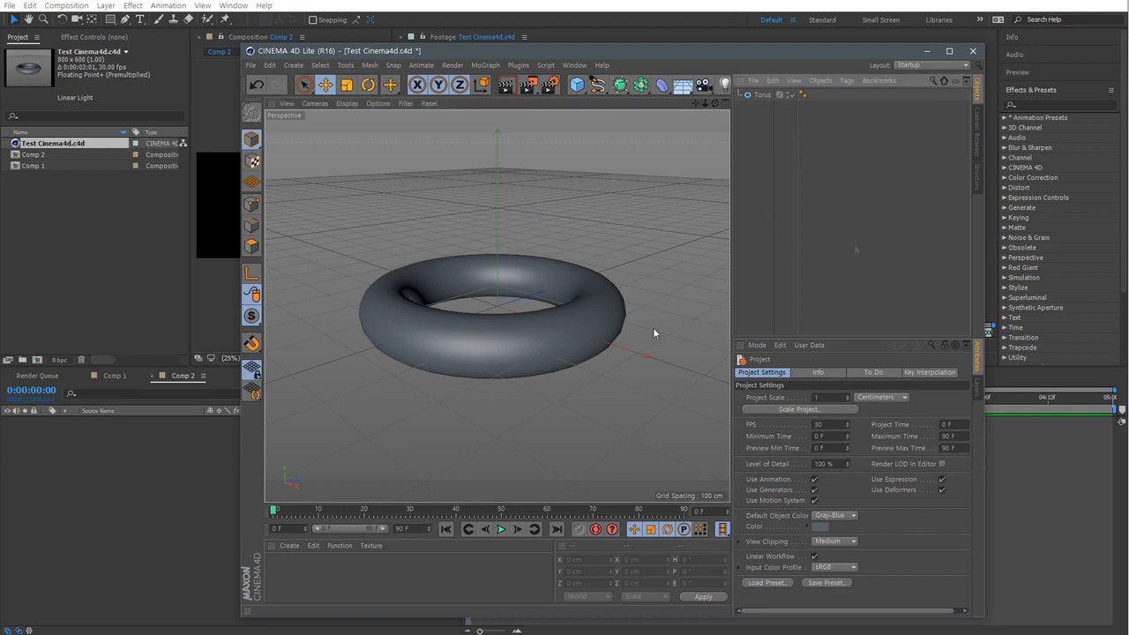